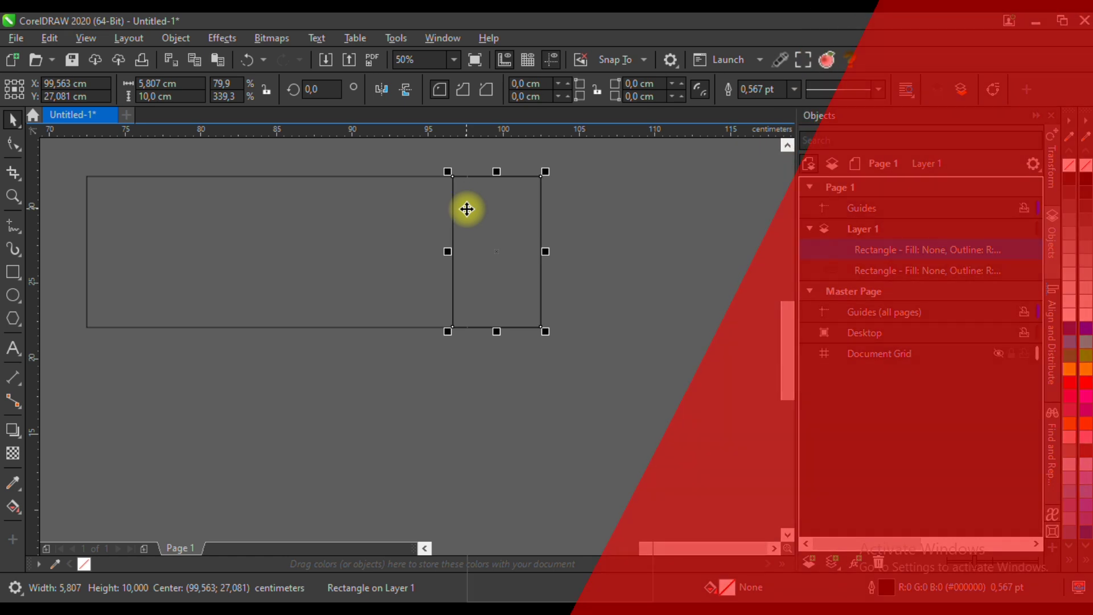
Step: Convert the narrow rectangle to curves, move its lower-left node about 2.9 cm inward, and align an added node on the slanted edge directly above it
left_click(526, 159)
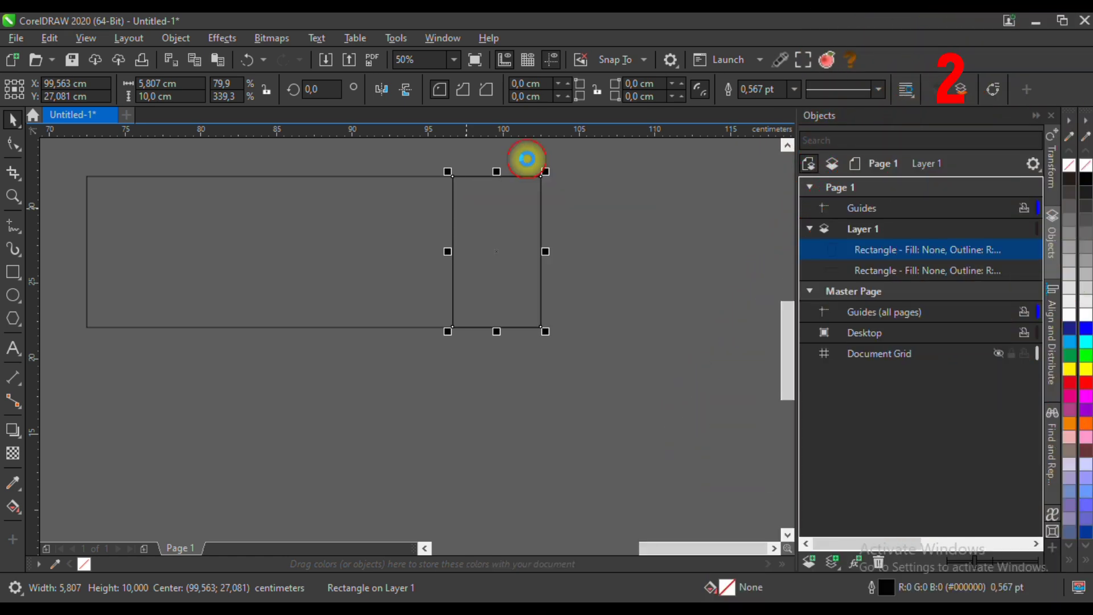
left_click(13, 144)
left_click_drag(453, 326, 491, 328)
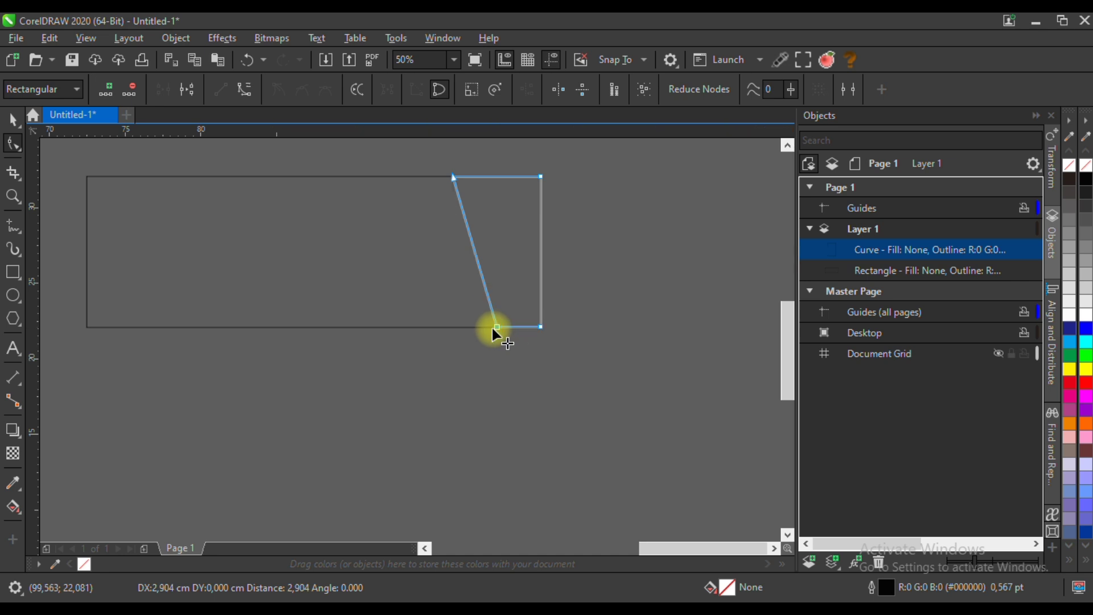
double_click(477, 263)
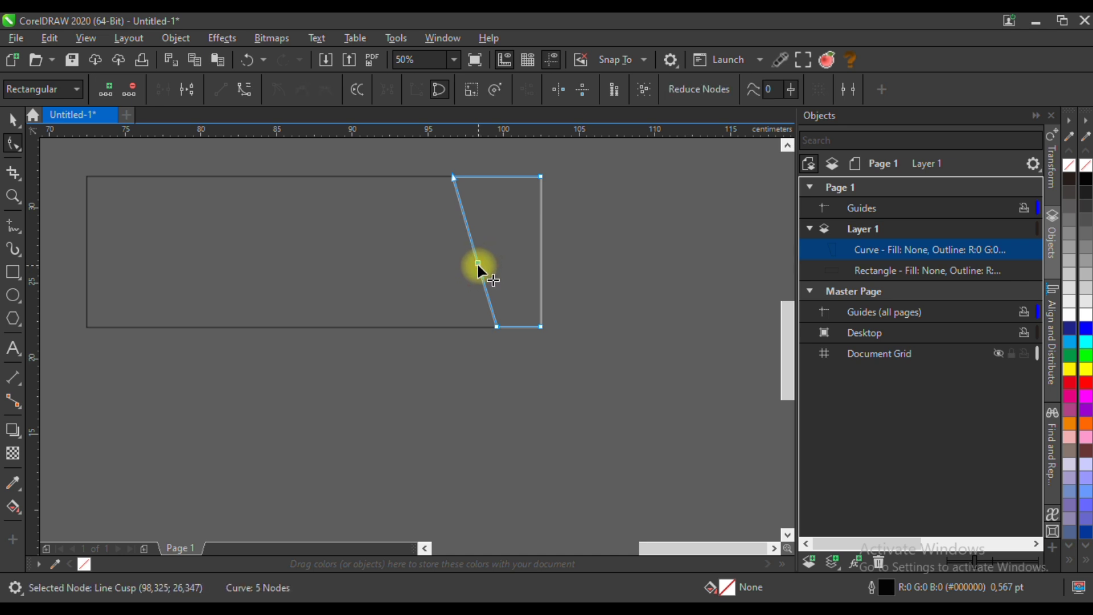
left_click_drag(477, 265, 493, 265)
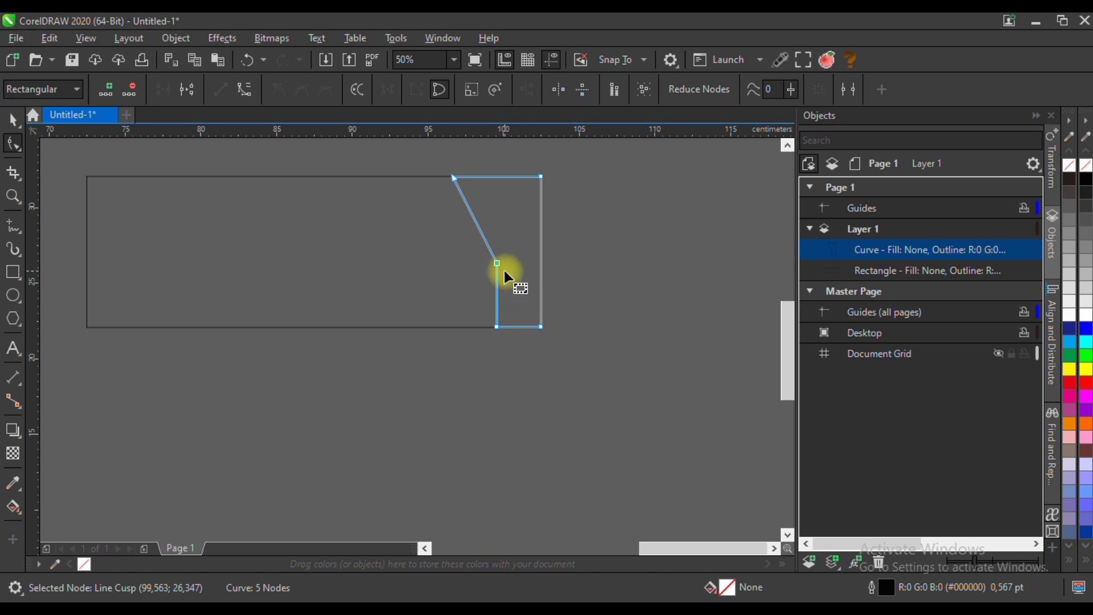
Step: Convert all the shape's segments to curves, then bend the left edge into an S above the middle node and an inward bow below it
left_click_drag(569, 330, 568, 330)
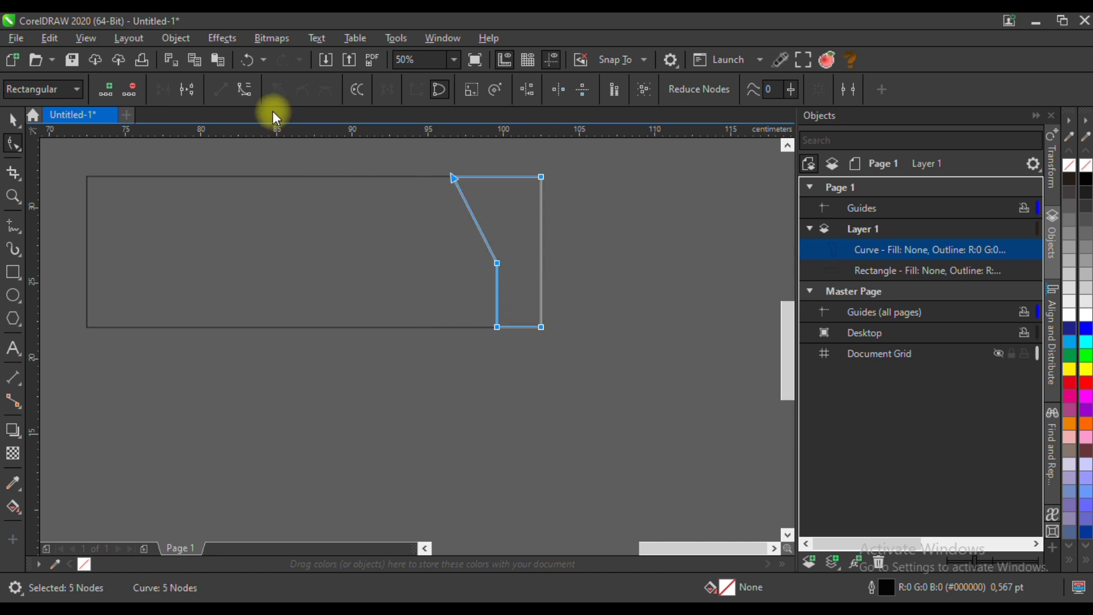
scroll(470, 199, "up", 1)
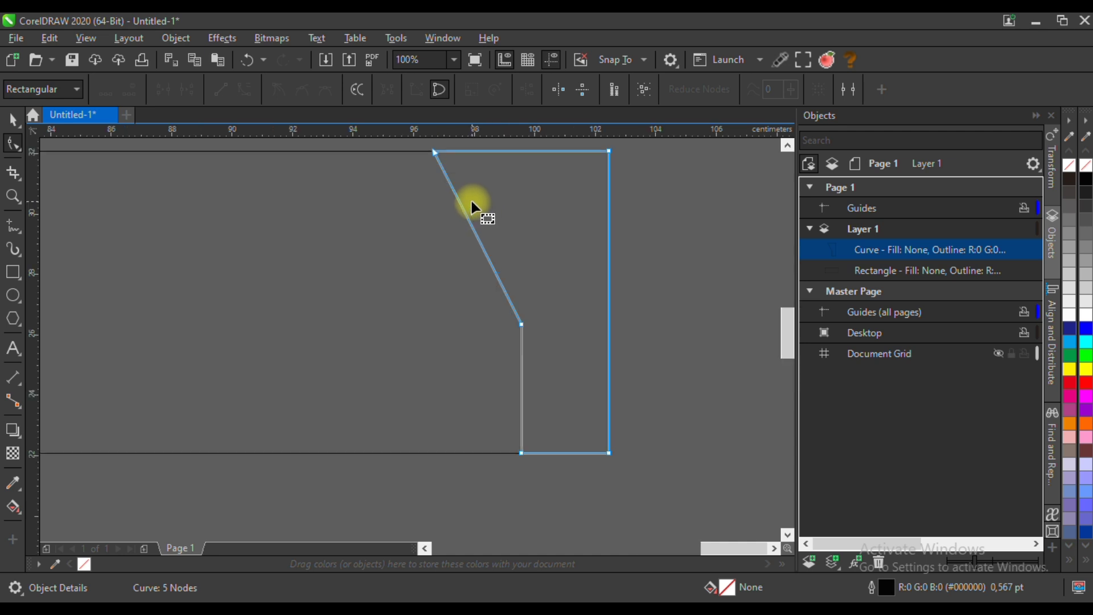
left_click_drag(460, 206, 441, 215)
left_click(519, 322)
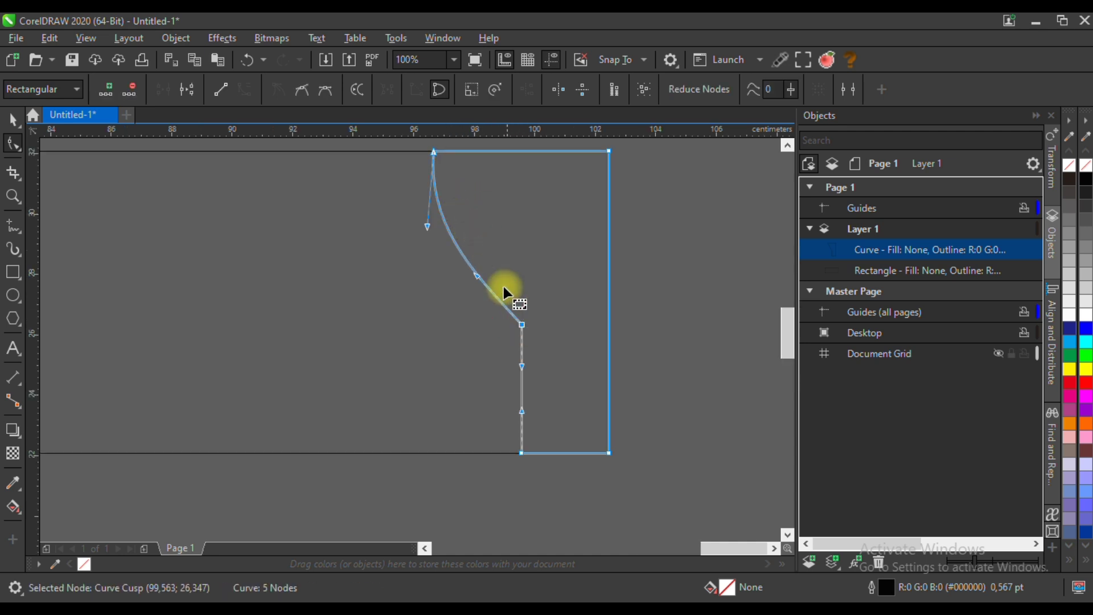
left_click_drag(476, 271, 537, 233)
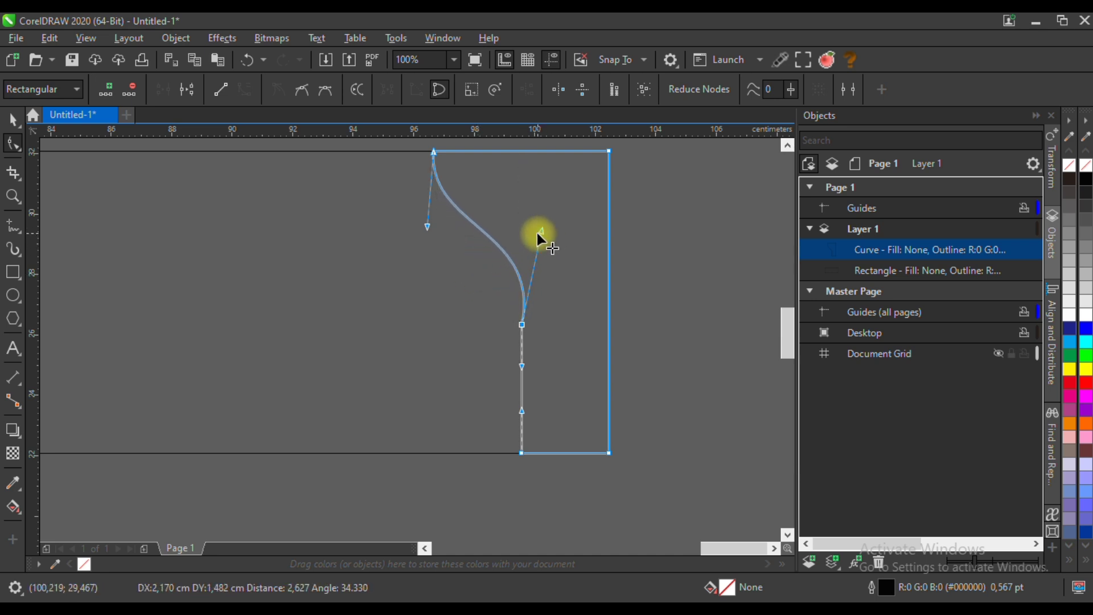
left_click_drag(520, 393, 538, 433)
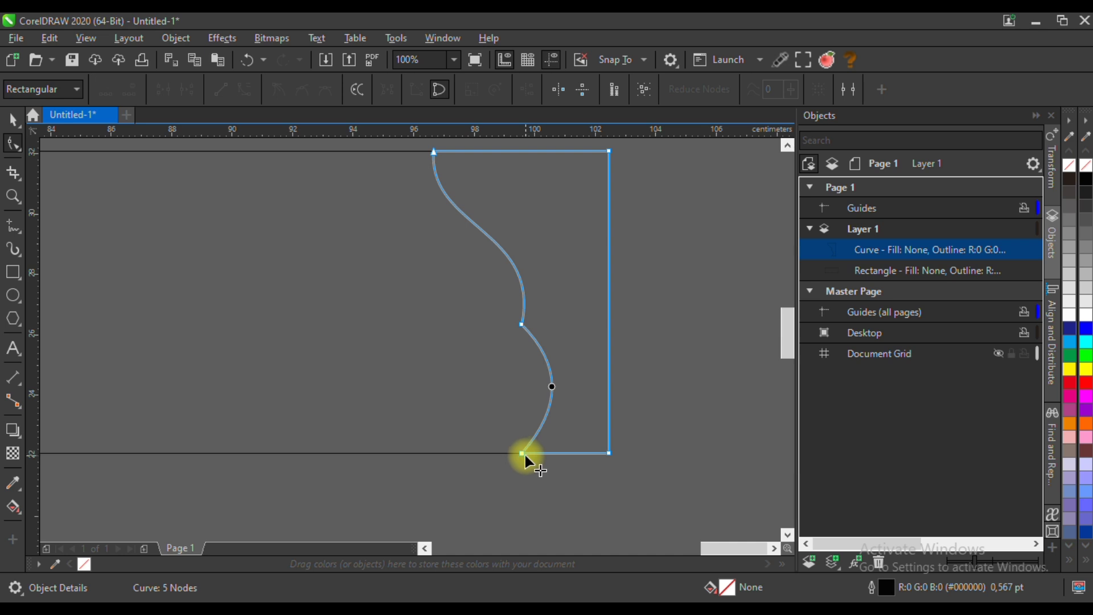
Step: Reshape the left edge's lower segment into a soft wave and shift its bottom node slightly inward along the base line
left_click(522, 454)
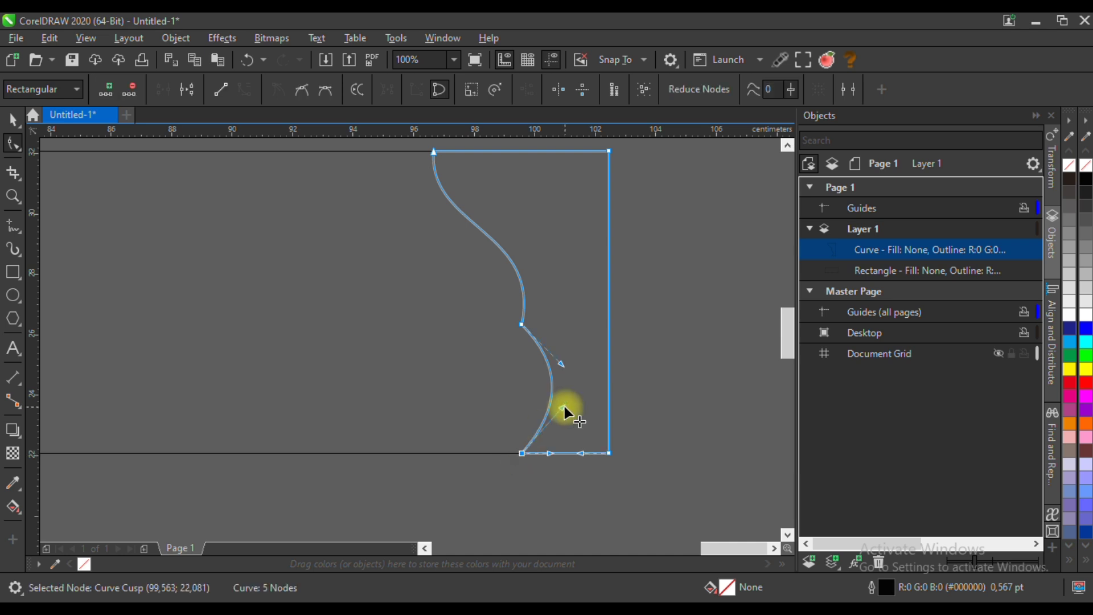
left_click_drag(565, 409, 523, 403)
left_click_drag(561, 365, 586, 375)
left_click(523, 453)
left_click_drag(523, 454, 536, 454)
left_click_drag(584, 375, 591, 377)
Step: Raise the left edge's middle node about 0.34 cm and lengthen its upper handle to smooth the S-curve
left_click_drag(515, 267, 524, 271)
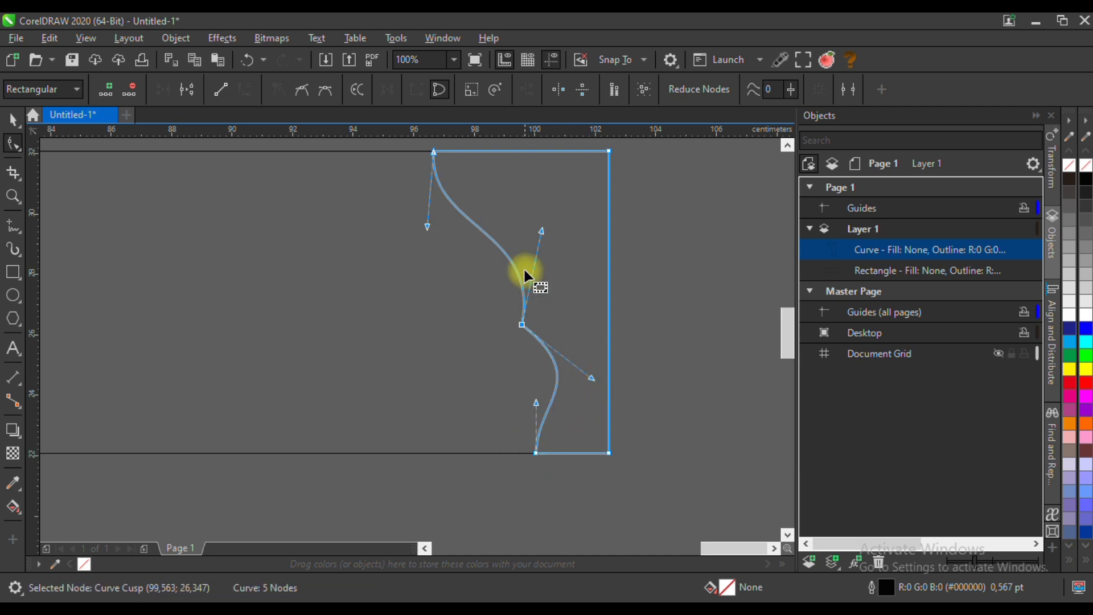
left_click_drag(522, 326, 522, 314)
left_click_drag(538, 230, 543, 209)
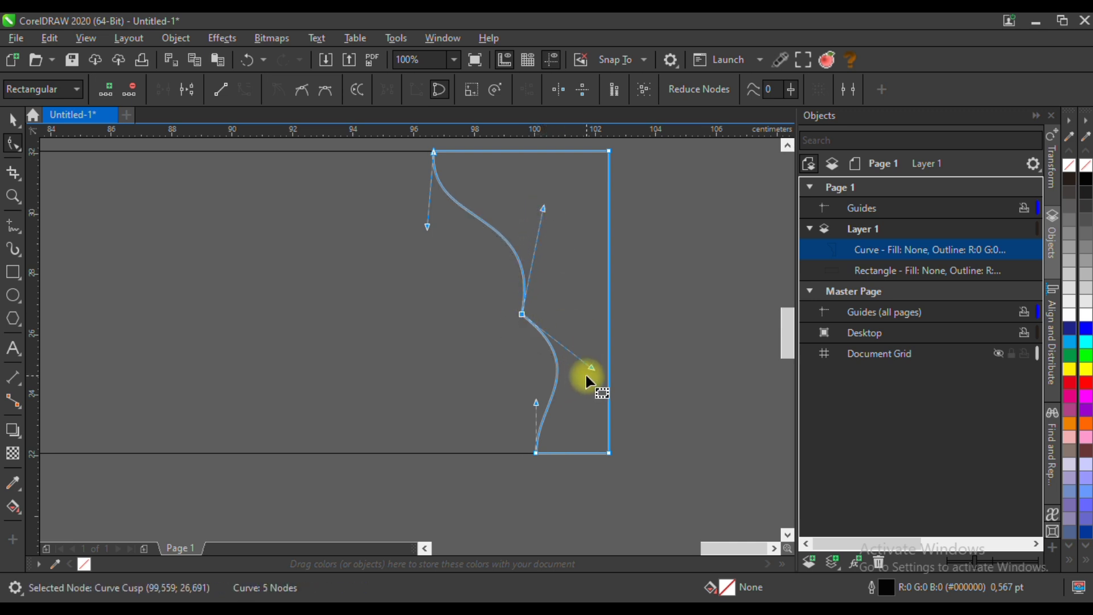
Step: Add a one-step outside contour of 0.45 cm around the wavy shape and break the contour apart
scroll(599, 370, "down", 2)
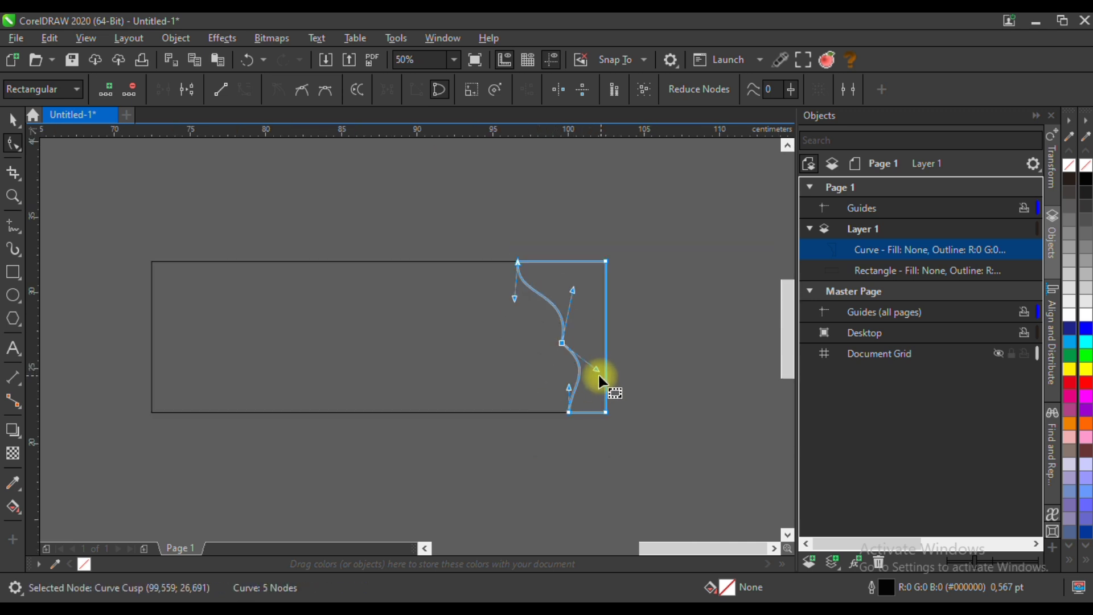
left_click(13, 120)
scroll(578, 330, "up", 2)
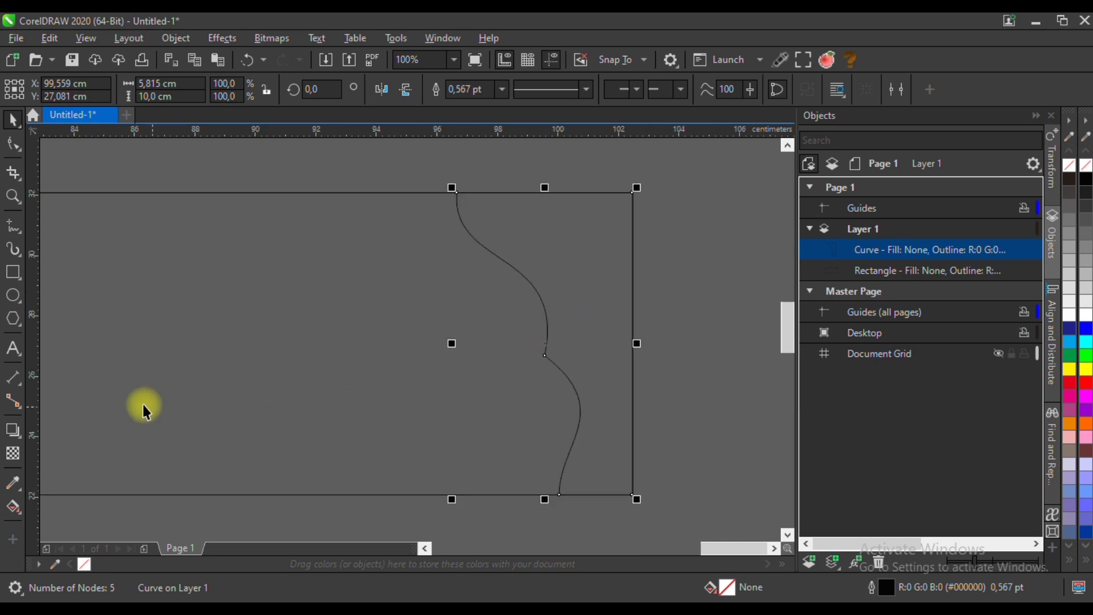
left_click(13, 430)
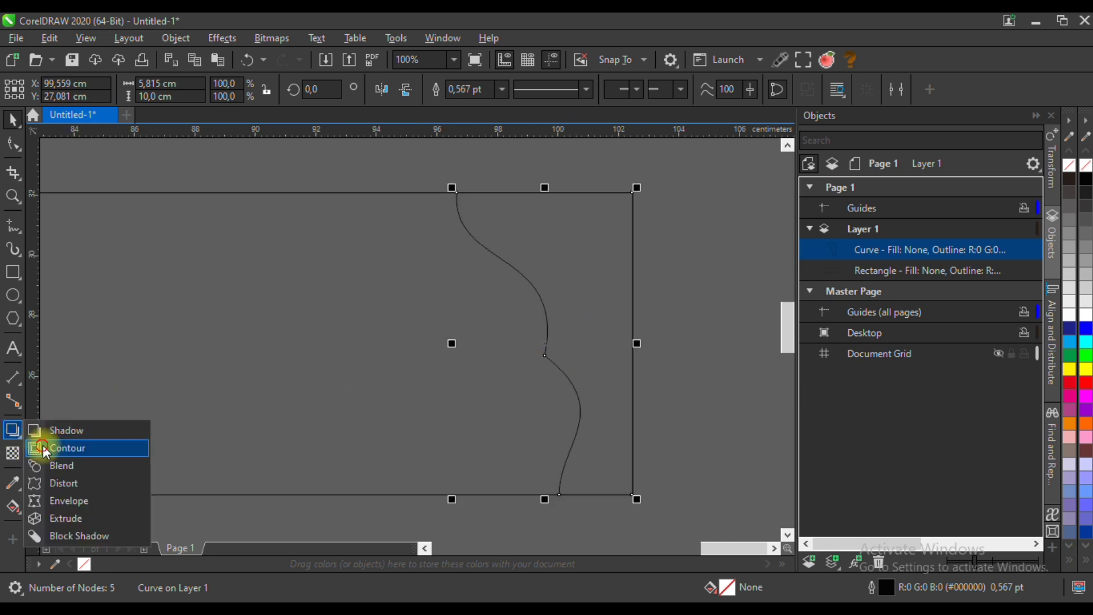
left_click(45, 449)
left_click_drag(496, 234, 473, 187)
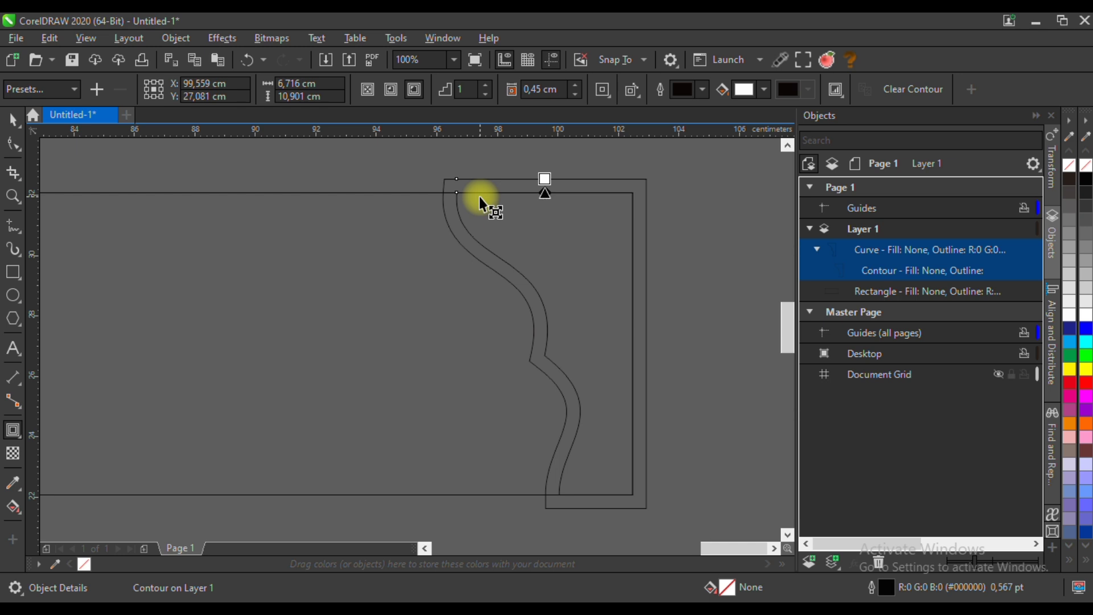
right_click(504, 188)
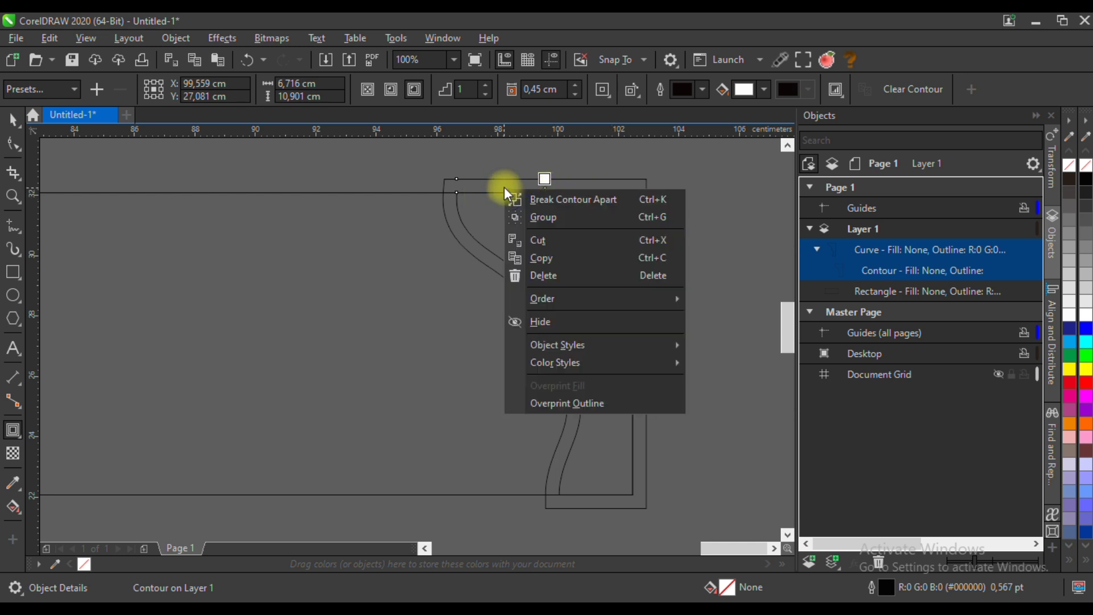
left_click(549, 199)
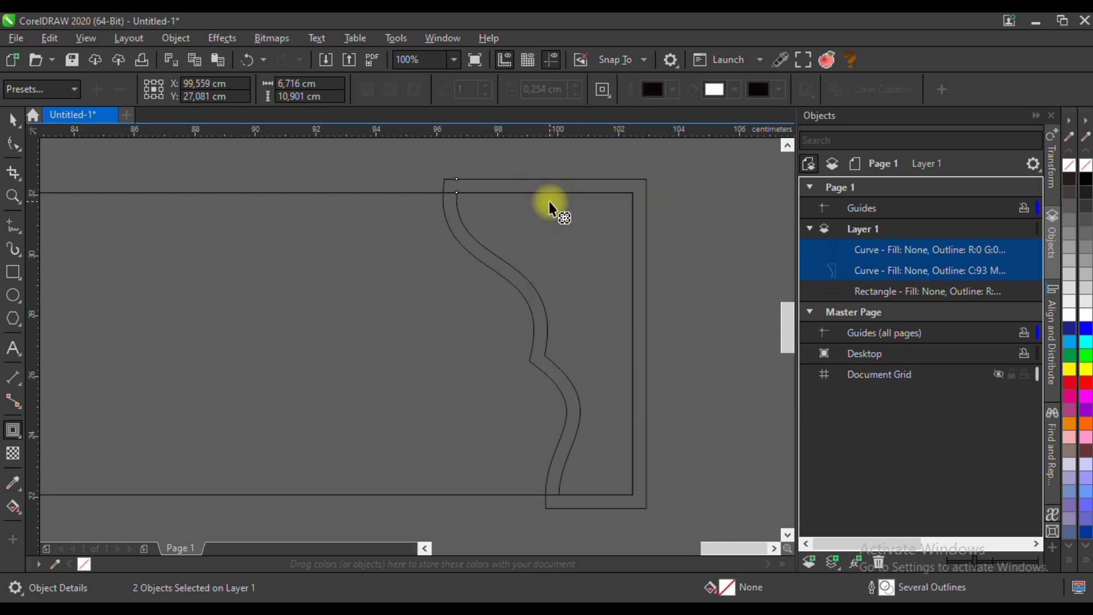
Step: Add a one-step outside contour of 0.176 cm to the separated outer curve and break it apart
left_click(431, 191)
left_click(455, 226)
left_click_drag(445, 215, 437, 203)
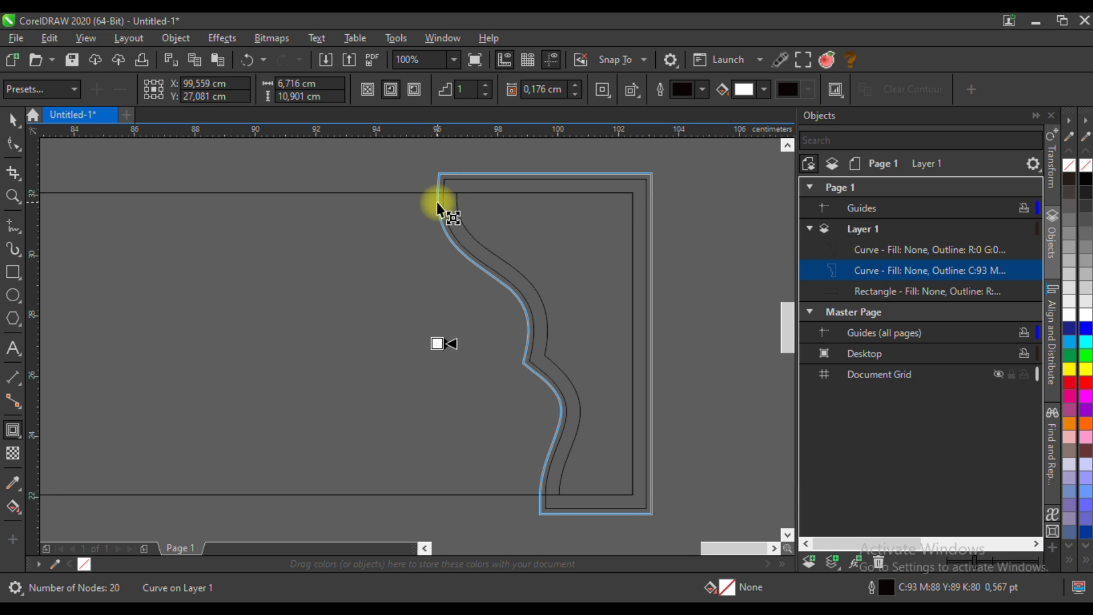
left_click_drag(436, 202, 436, 203)
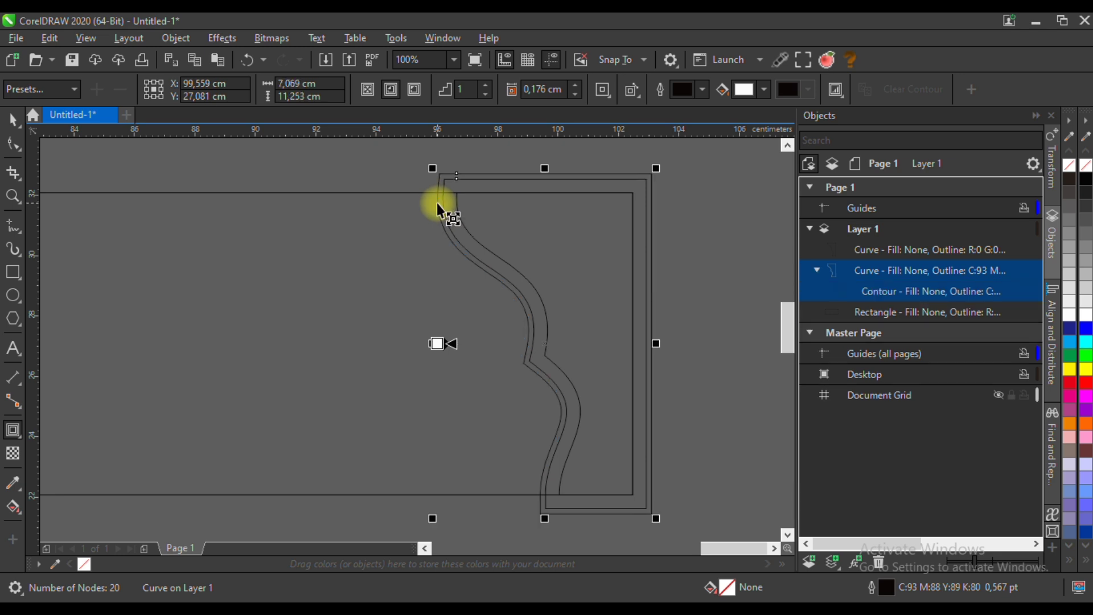
right_click(459, 176)
left_click(474, 182)
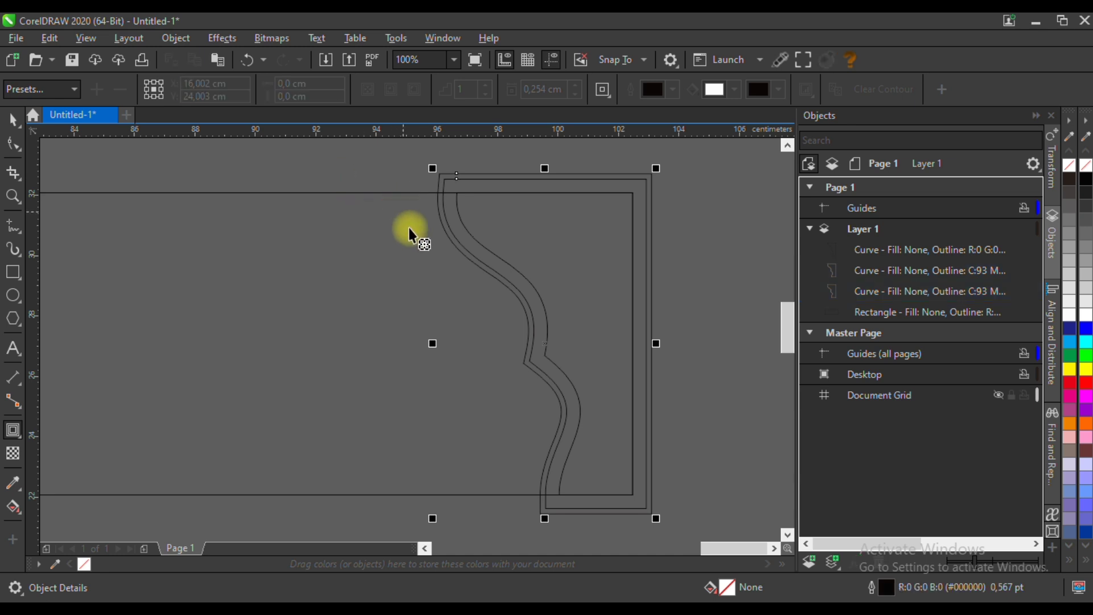
Step: Add a one-step outside contour of 0.26 cm to the outermost curve and break it apart
left_click(449, 183)
left_click(443, 175)
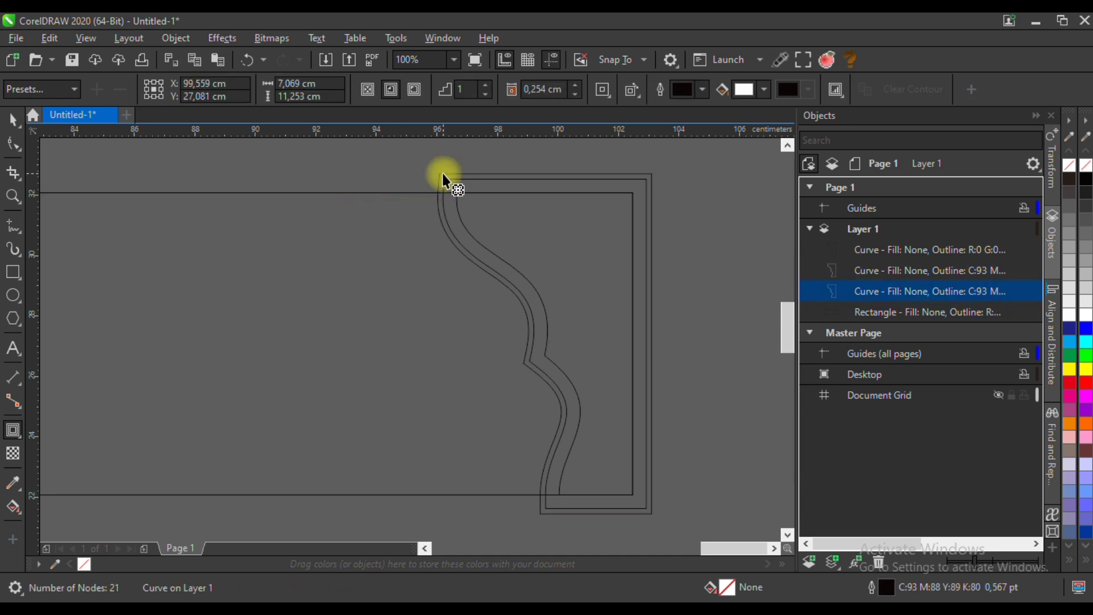
mouse_move(441, 174)
left_mouse_down()
mouse_move(432, 166)
mouse_move(446, 166)
left_mouse_up()
scroll(545, 165, "up", 2)
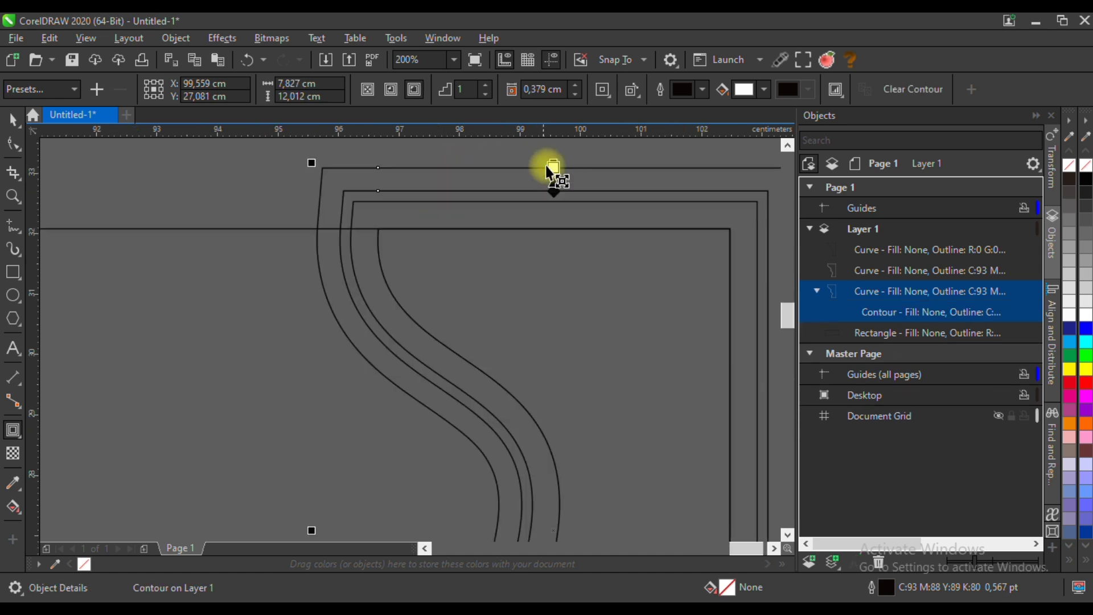
left_click_drag(545, 170, 549, 176)
scroll(484, 213, "down", 2)
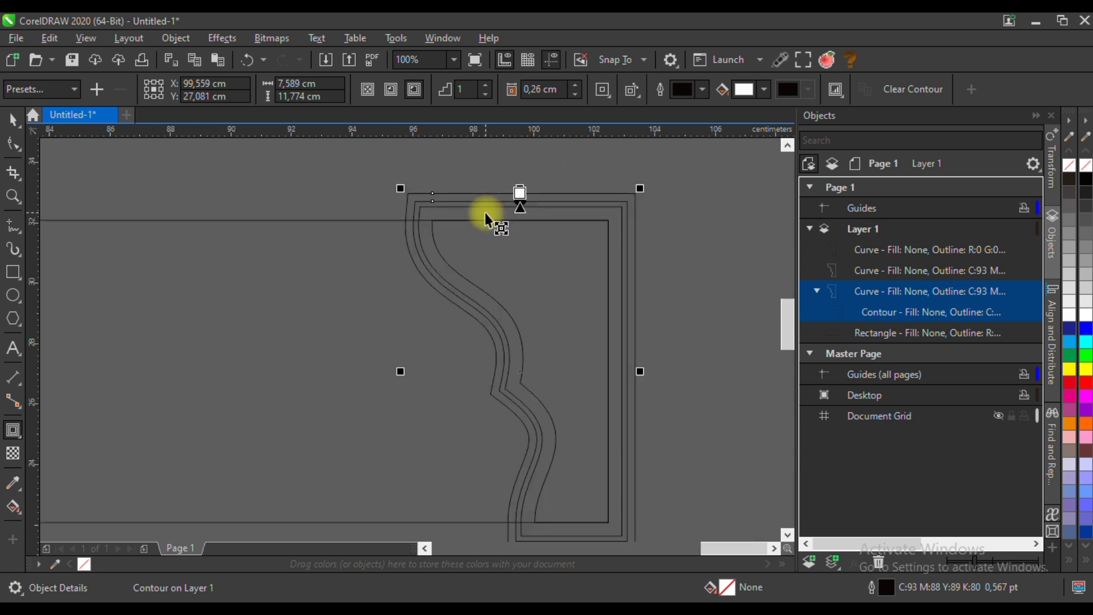
right_click(435, 196)
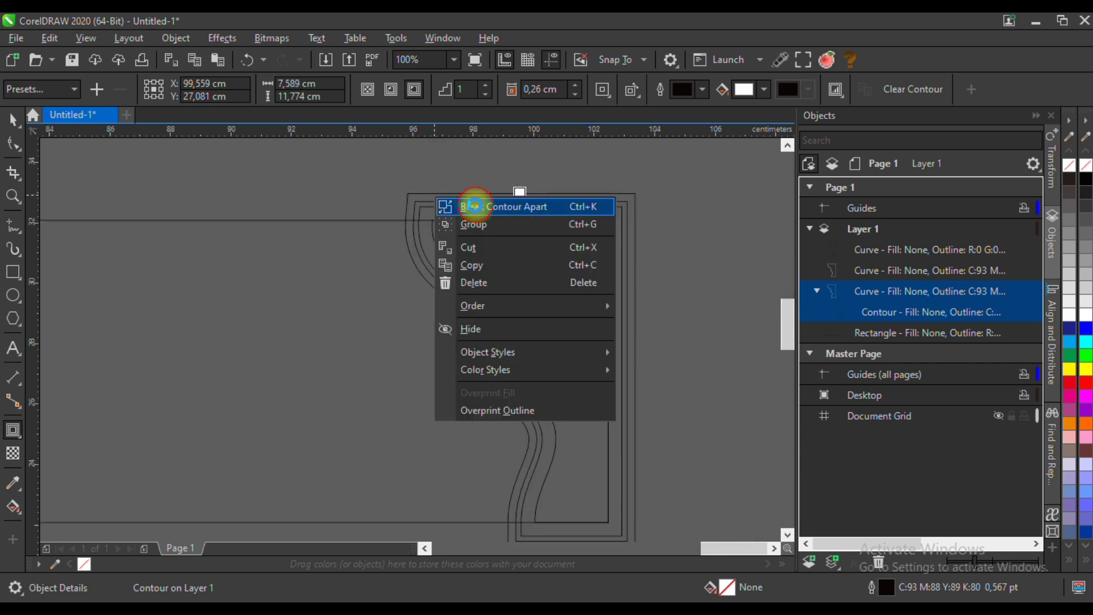
left_click(473, 206)
Step: Select the outermost contour curve for node editing
left_click(13, 143)
left_click(312, 261)
scroll(412, 204, "down", 2)
scroll(411, 199, "up", 2)
left_click(409, 200)
scroll(484, 378, "down", 2)
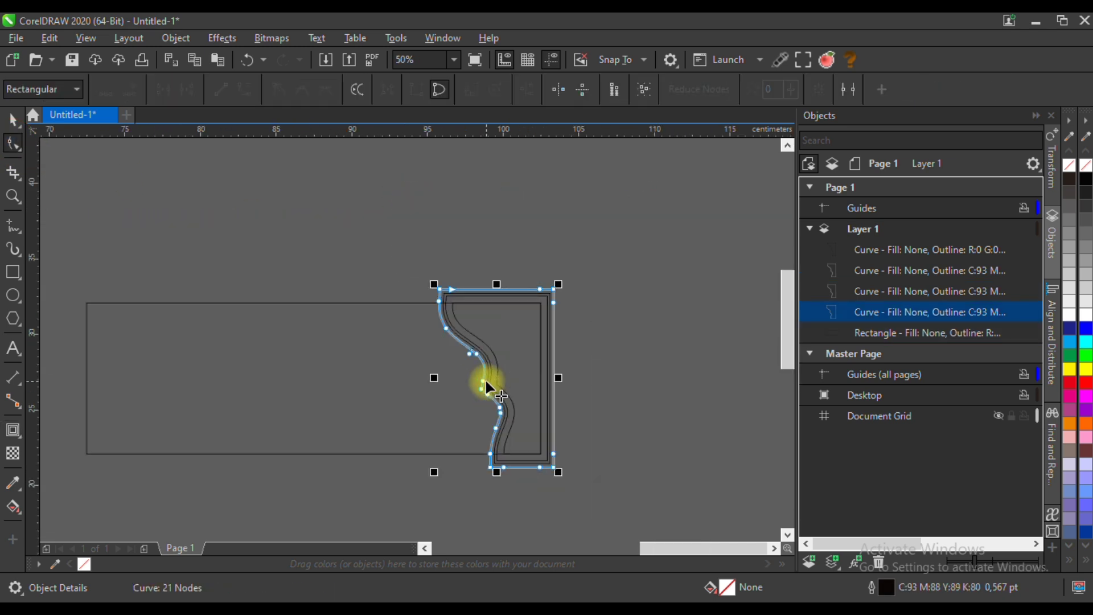
Step: Try to shift the outermost curve's node on the long rectangle's bottom edge slightly inward, and undo the move
scroll(497, 459, "up", 4)
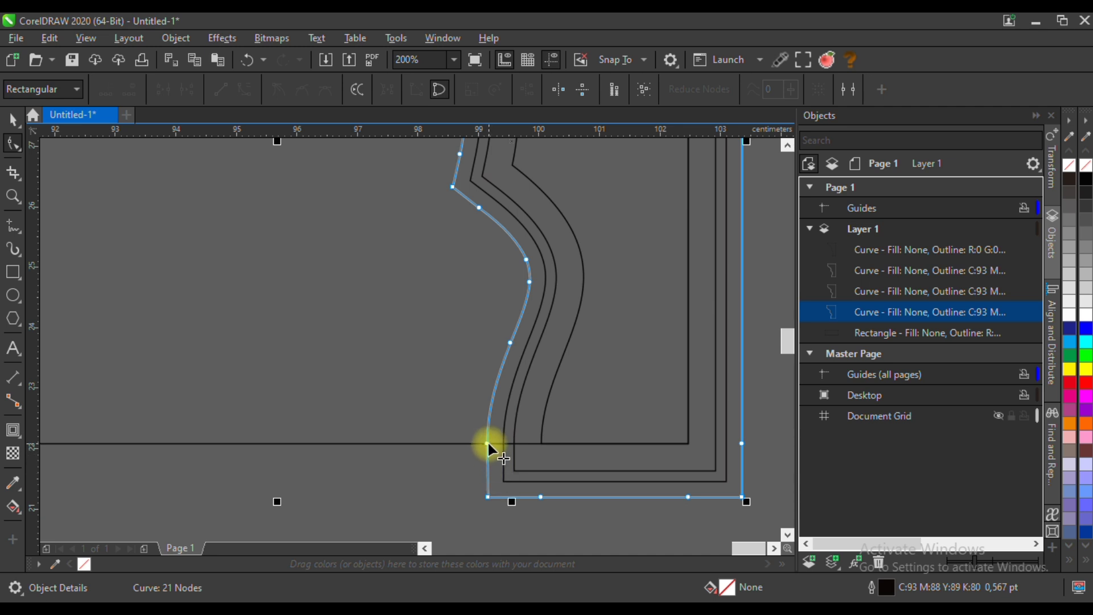
left_click_drag(487, 442, 496, 441)
key("ctrl+z")
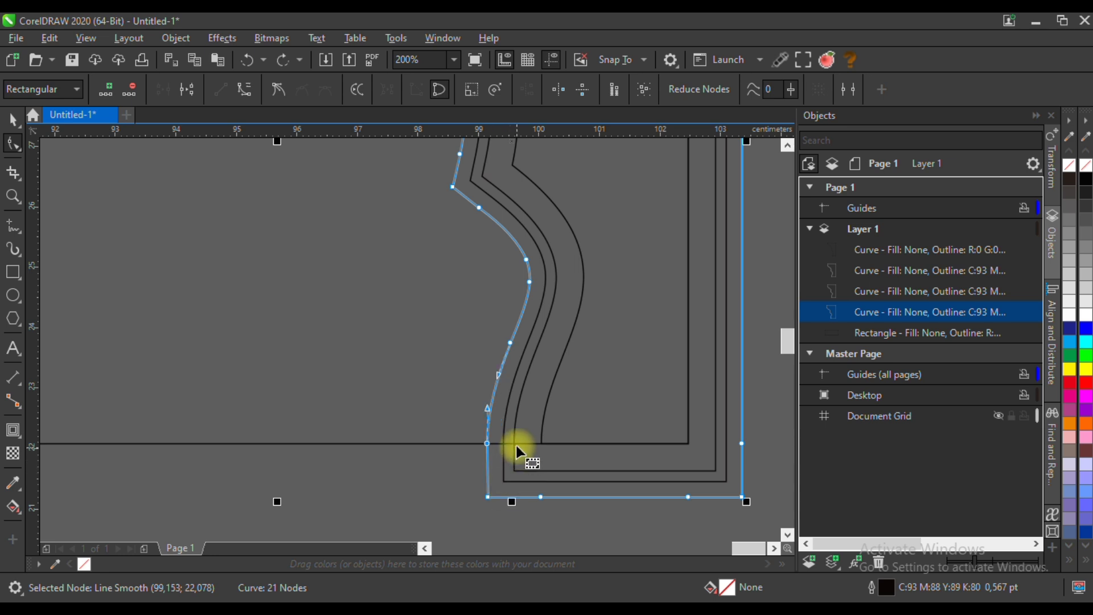
Step: Convert all the outermost curve's segments to curves and move its node on the rectangle's bottom edge about 0.13 cm inward
scroll(516, 445, "down", 4)
left_click_drag(419, 254, 615, 506)
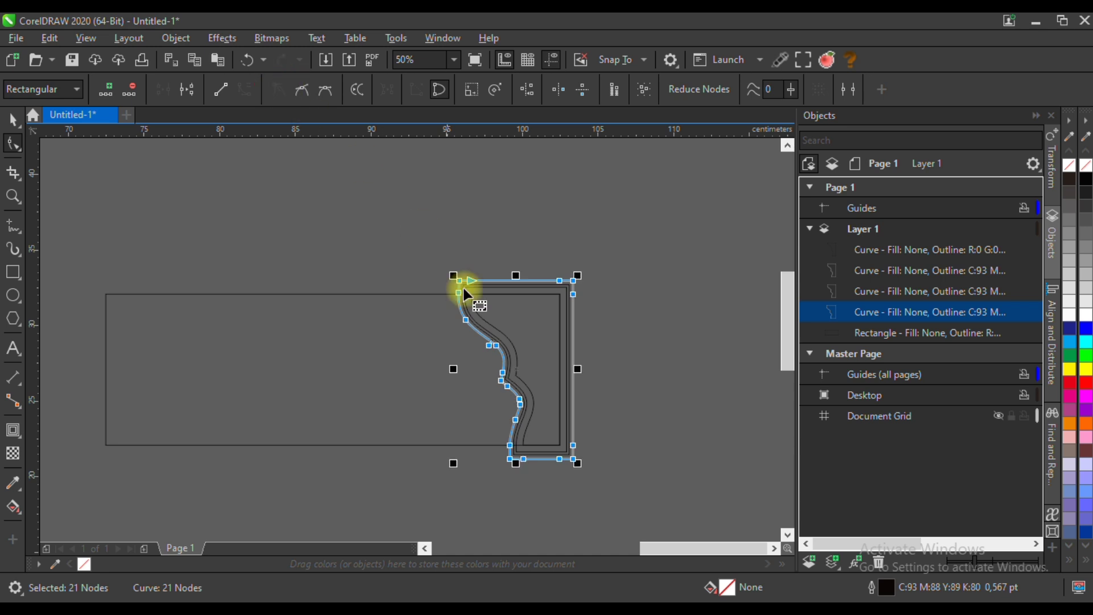
scroll(512, 446, "up", 4)
left_click(518, 451)
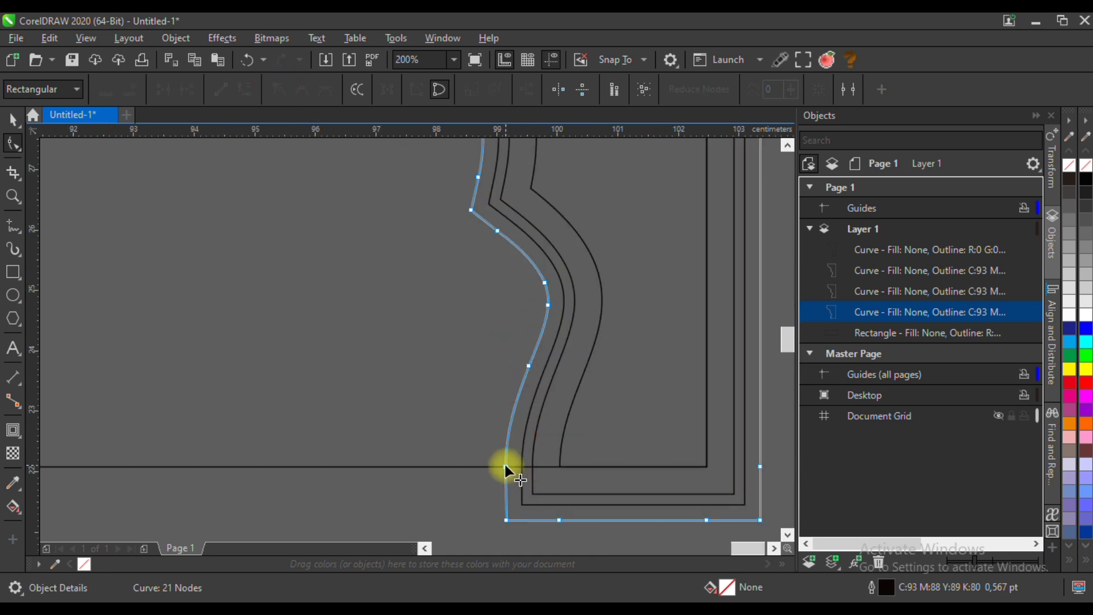
left_click_drag(504, 465, 514, 467)
scroll(528, 382, "down", 3)
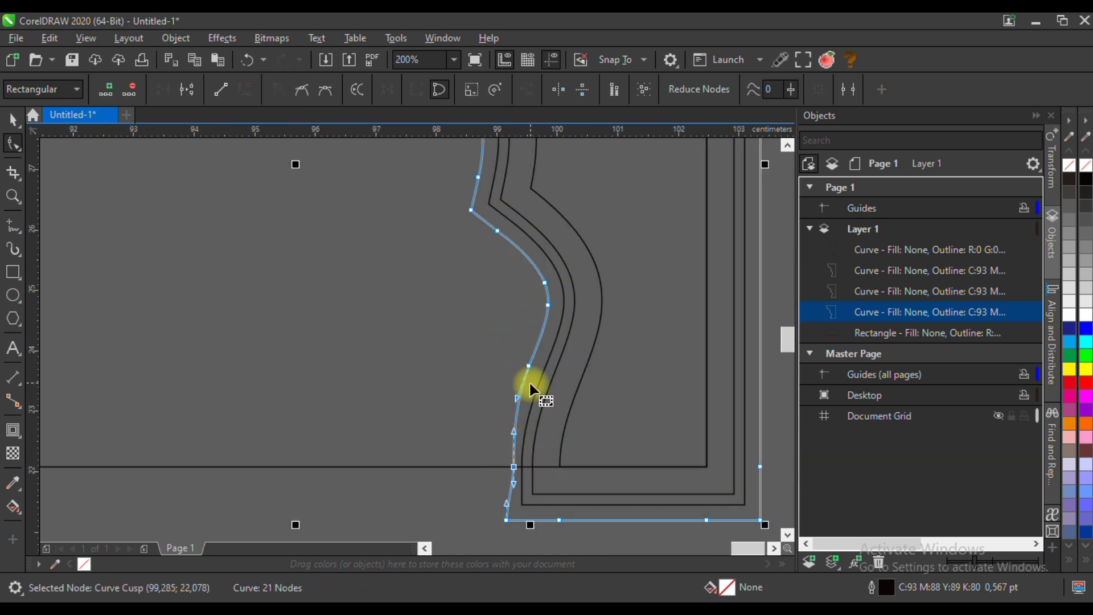
Step: Shift the outermost curve's node on the long rectangle's top edge about 0.23 cm outward and delete the next node below it
scroll(472, 242, "down", 1)
scroll(466, 246, "up", 4)
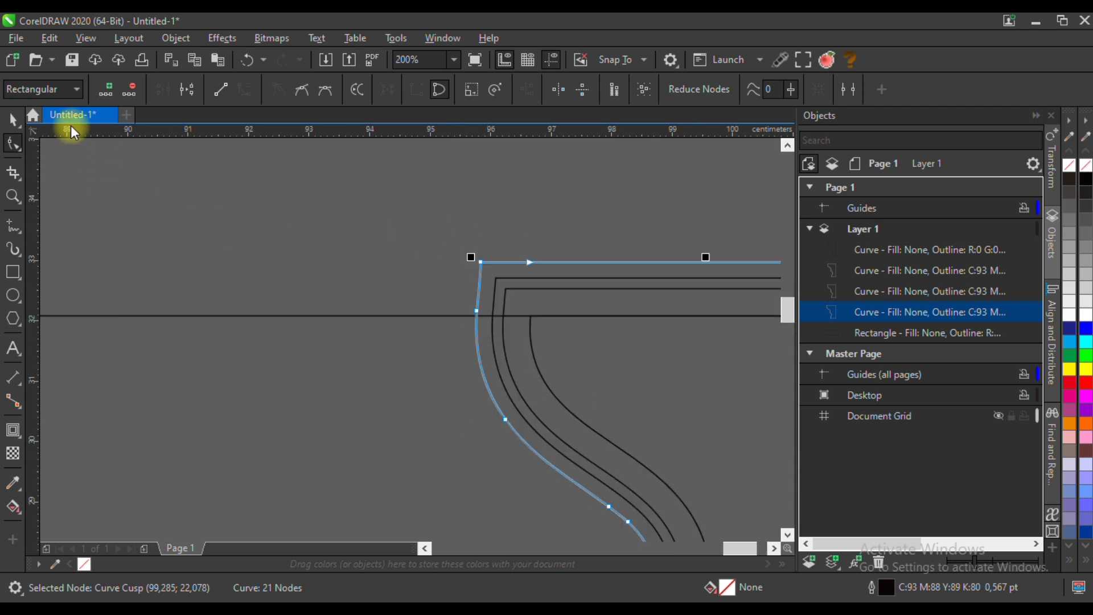
left_click(13, 121)
left_click(500, 278)
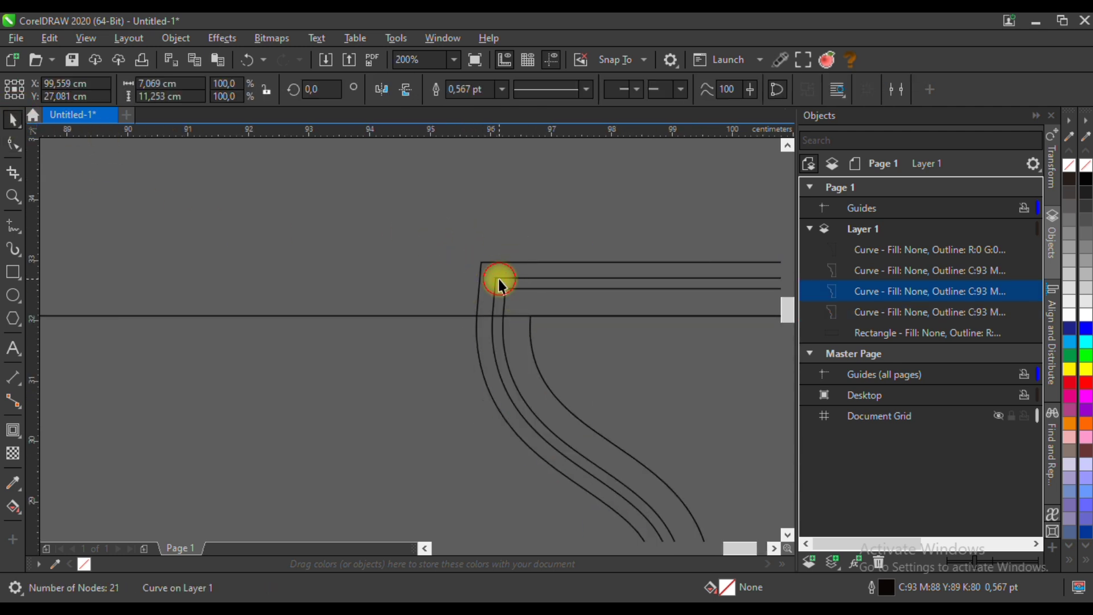
scroll(502, 270, "down", 2)
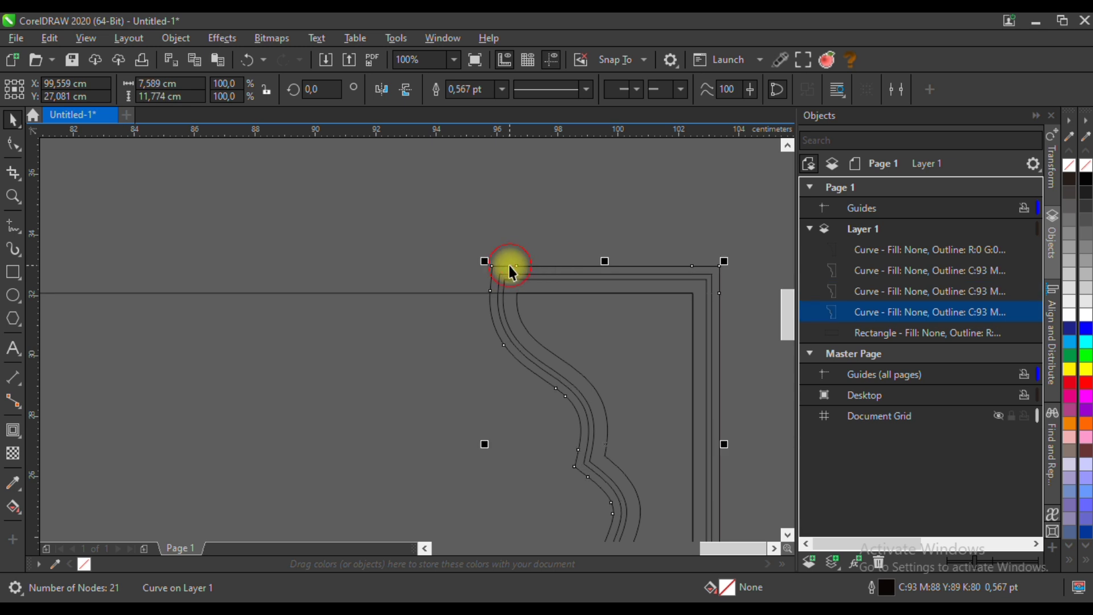
left_click(14, 144)
left_click(484, 316)
scroll(478, 313, "up", 2)
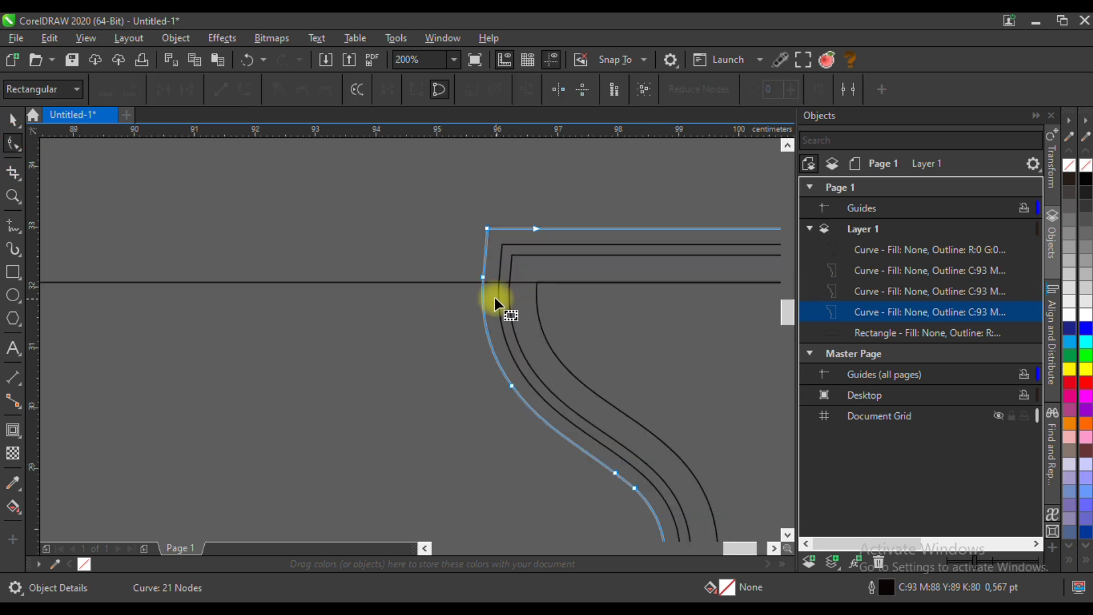
left_click_drag(483, 279, 470, 282)
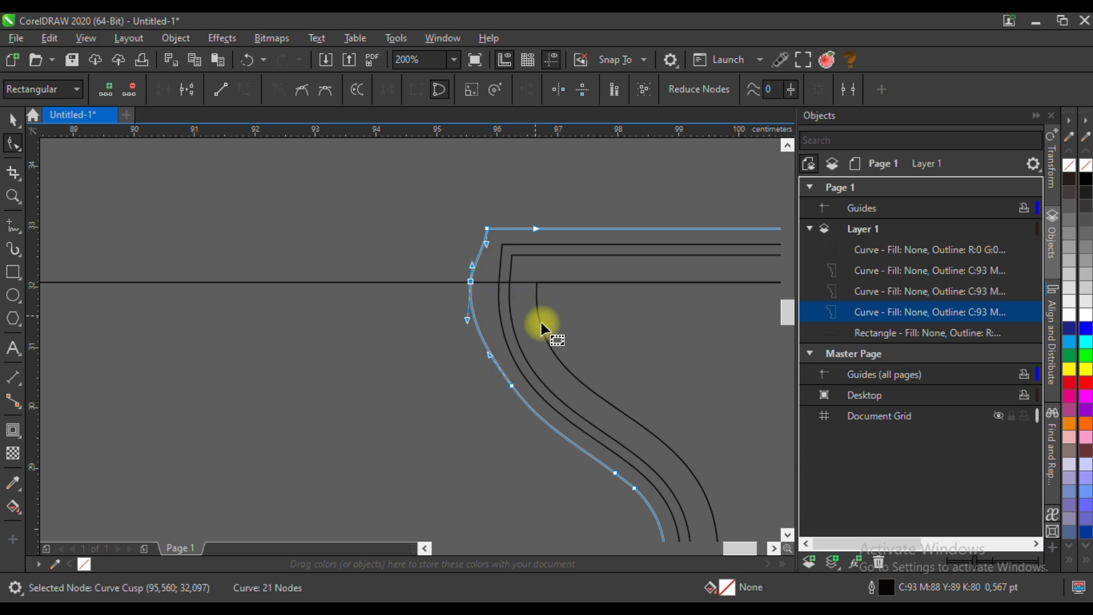
double_click(514, 386)
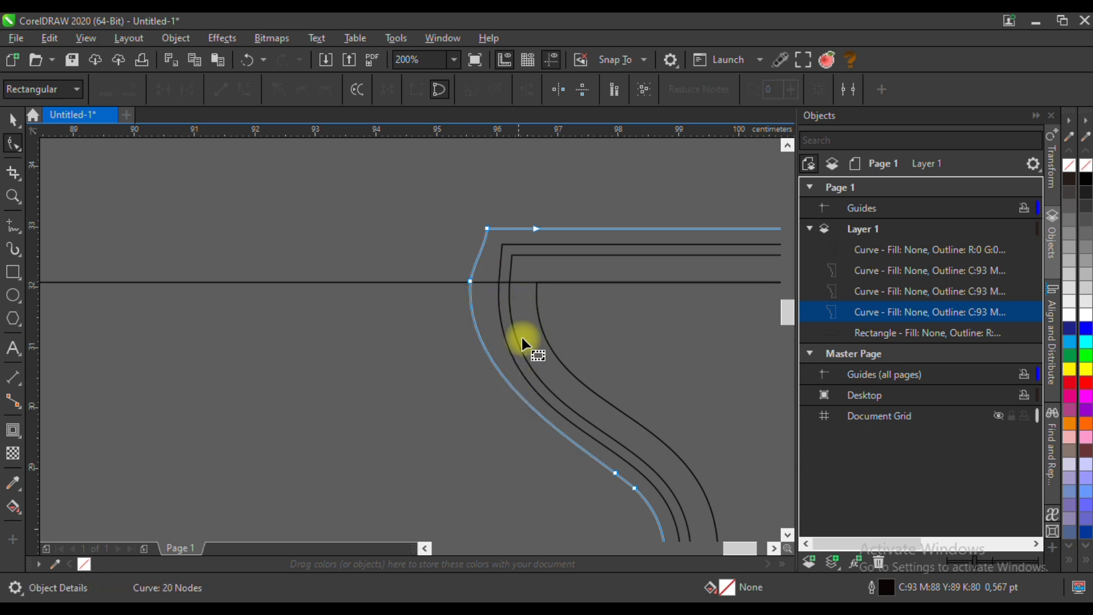
Step: Trim the outermost contour curve with the adjacent inner curve, and delete that inner curve to leave a closed outer band
scroll(530, 318, "down", 4)
left_click(13, 120)
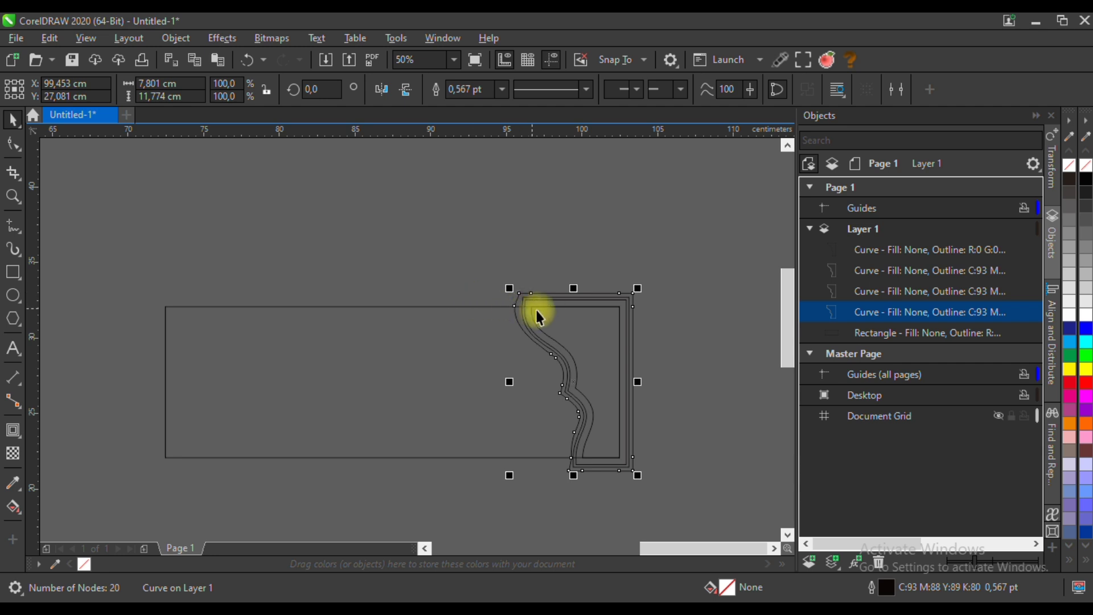
scroll(537, 312, "up", 4)
left_click(472, 271)
left_click(457, 255, "shift")
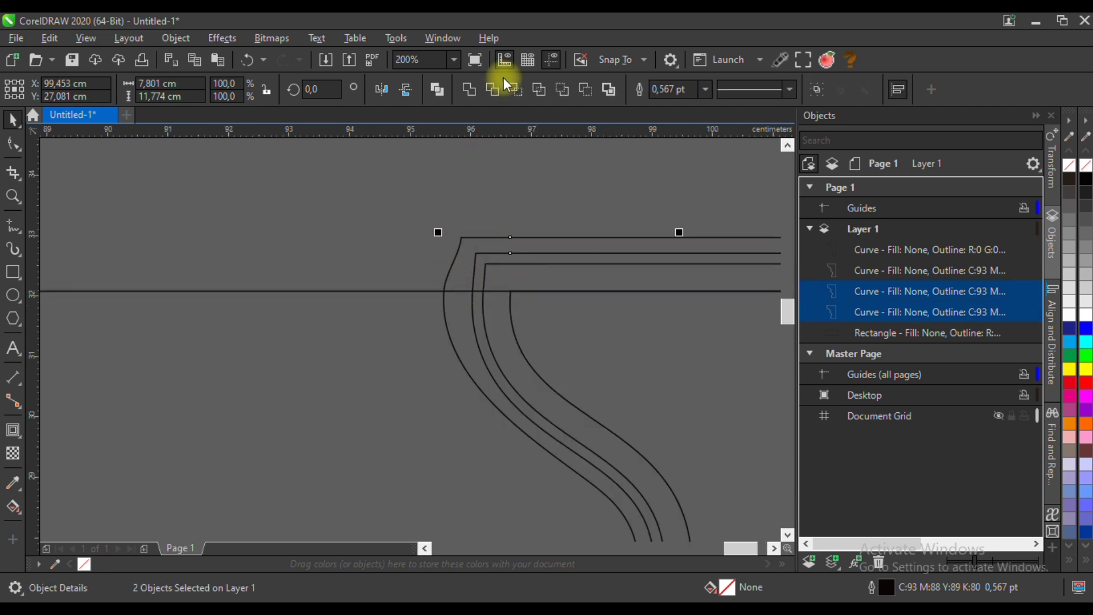
left_click(494, 90)
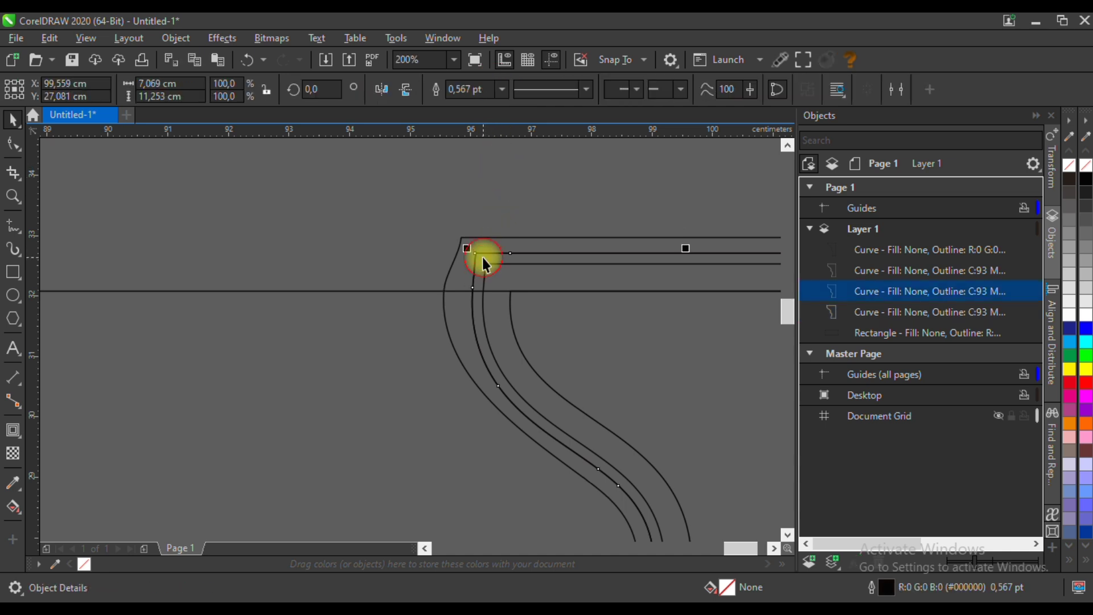
scroll(483, 260, "down", 2)
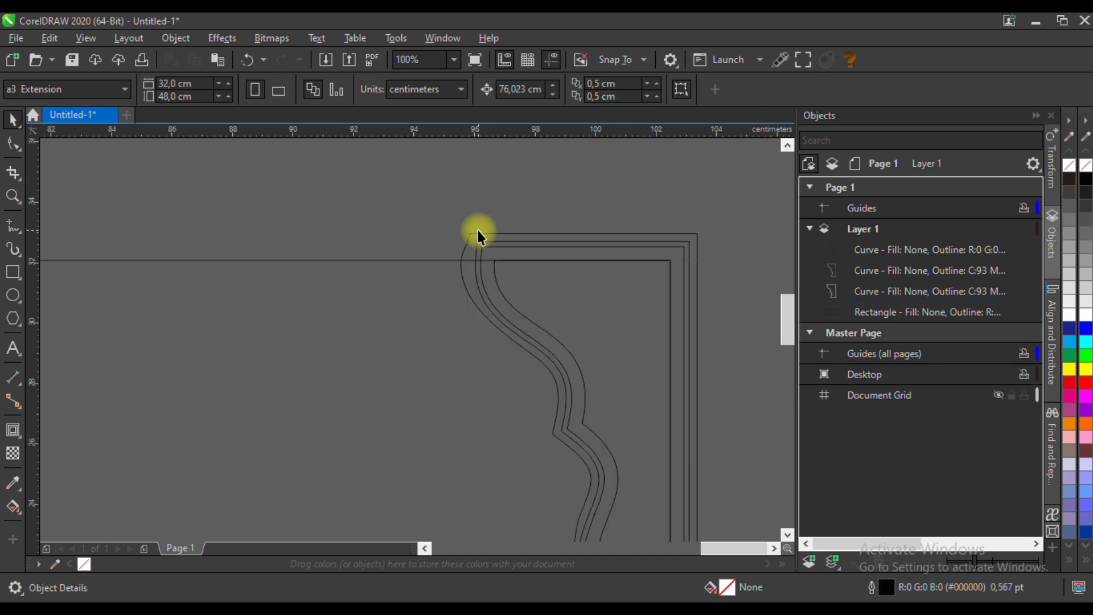
Step: Give the innermost wavy panel a uniform RGB blue fill of R:0 G:68 B:158, starting from cyan
left_click(507, 259)
scroll(505, 253, "down", 2)
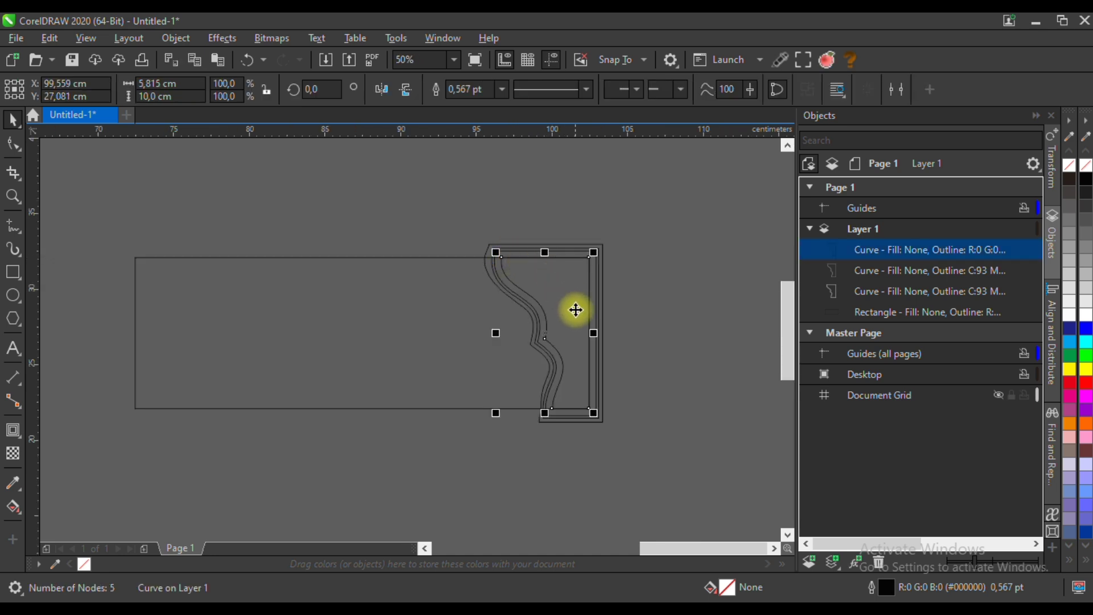
left_click(1069, 342)
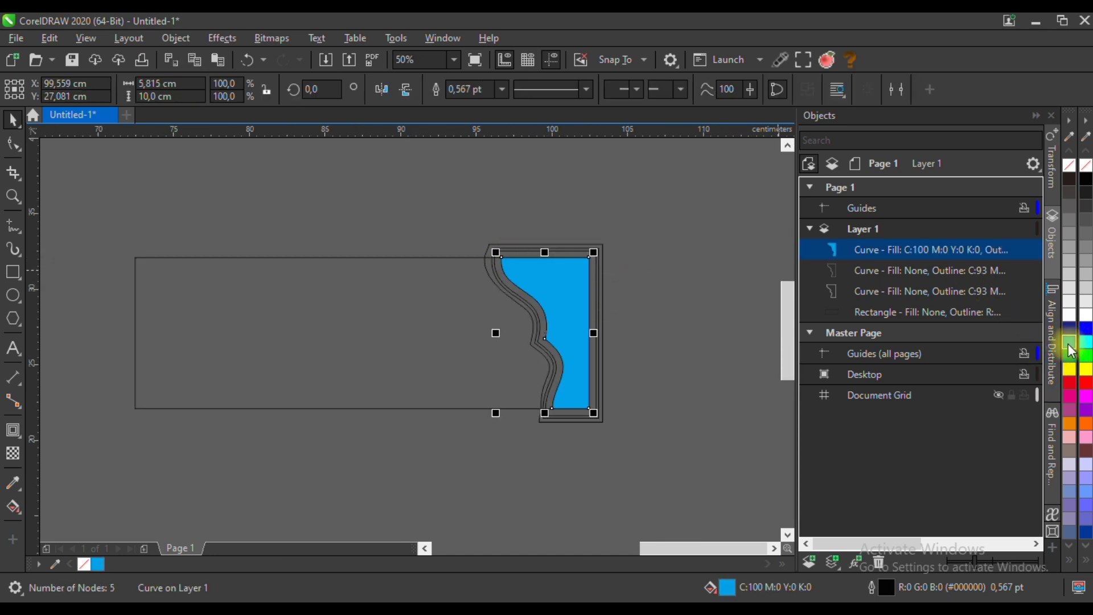
double_click(731, 594)
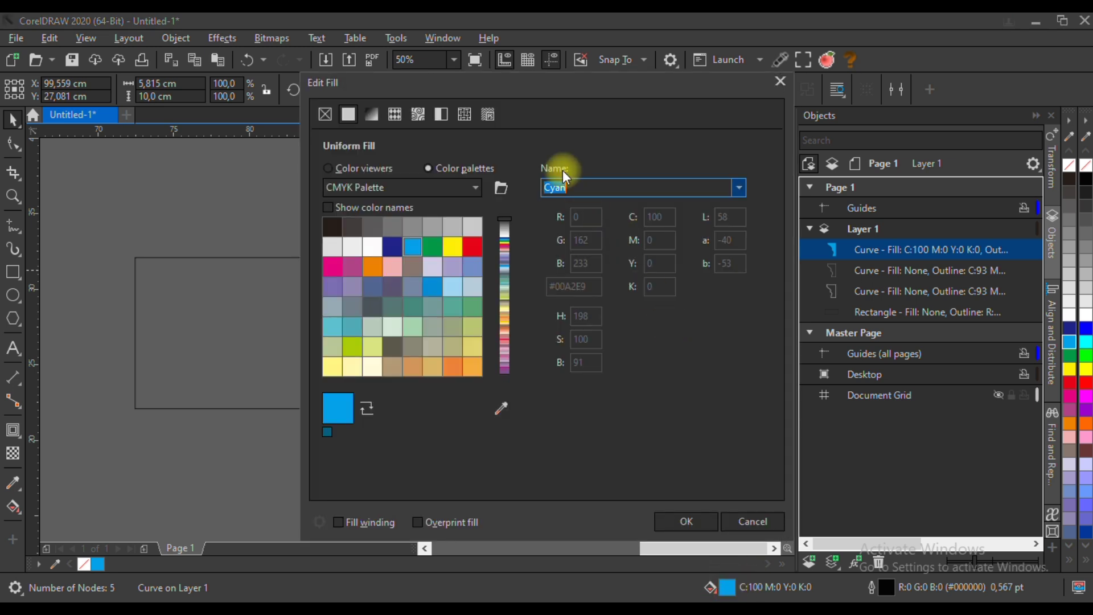
left_click_drag(454, 93, 806, 123)
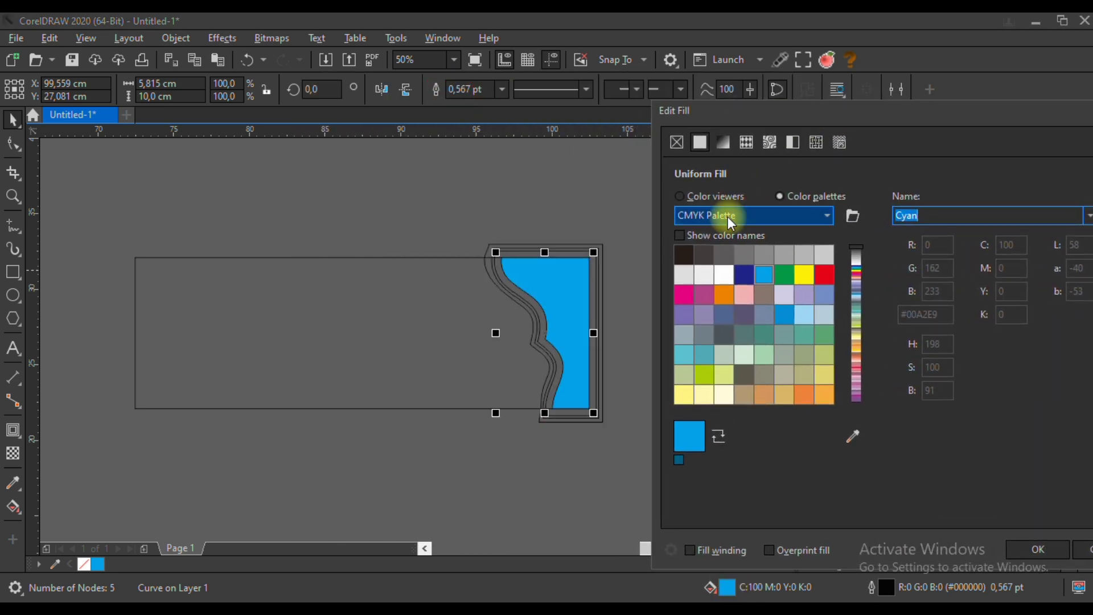
left_click(683, 196)
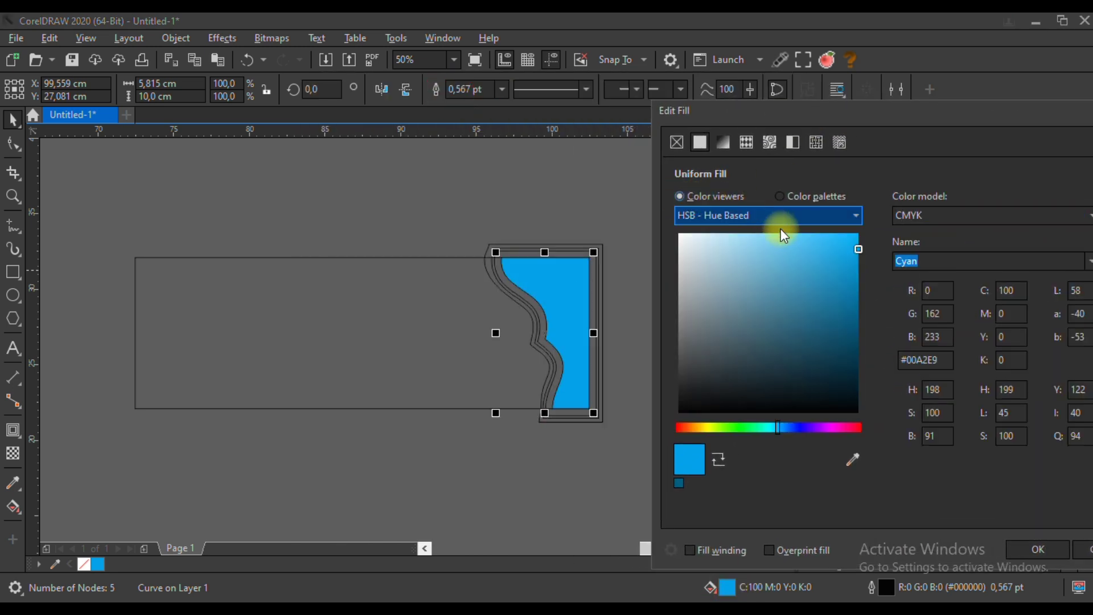
left_click(783, 428)
left_click(907, 215)
left_click(920, 256)
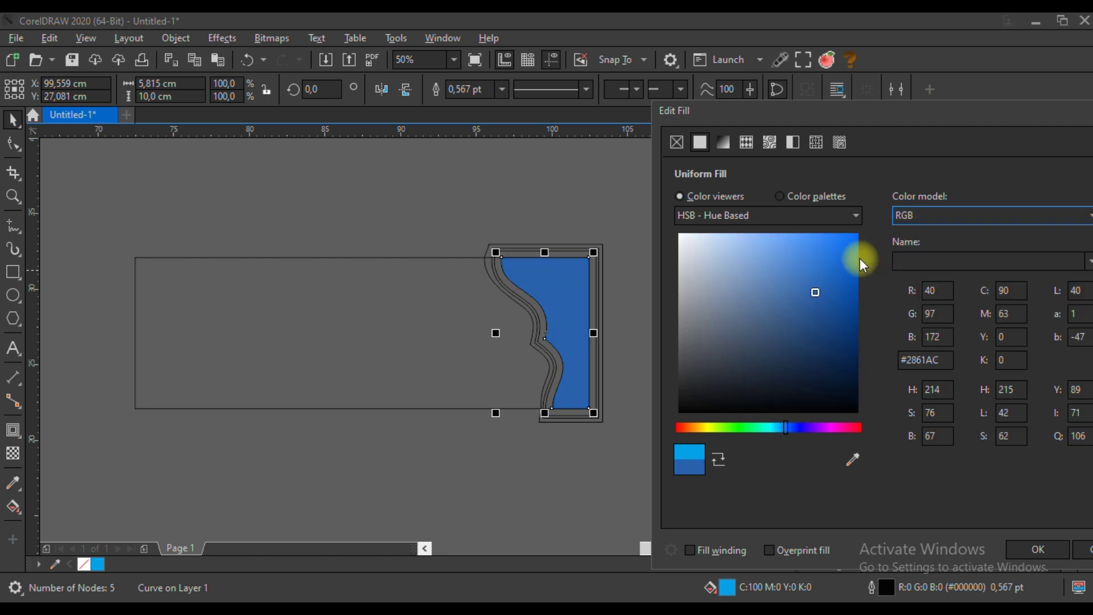
left_click(854, 288)
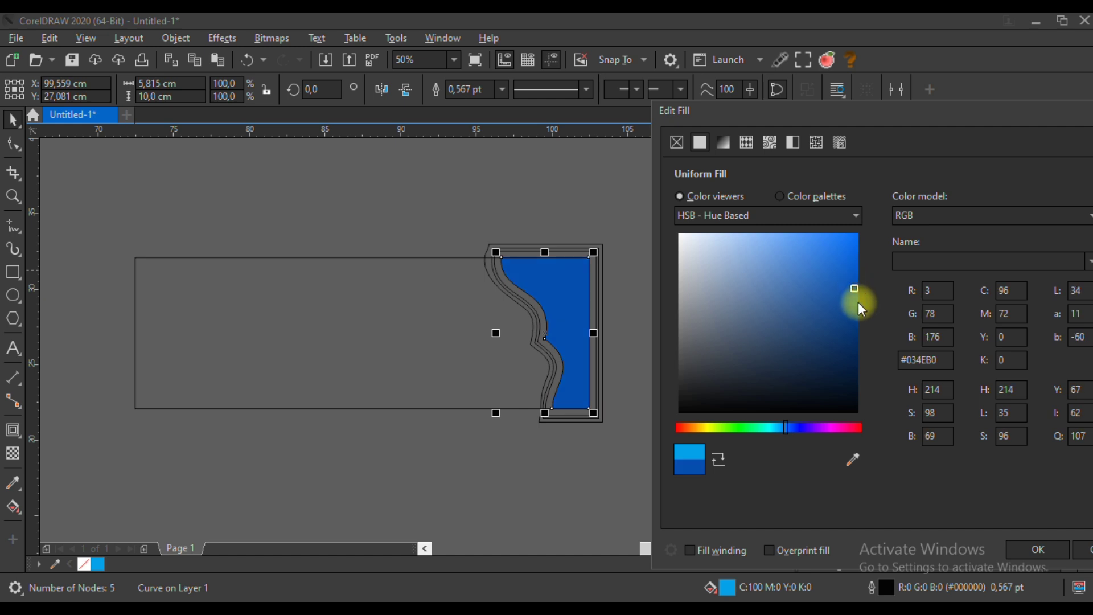
left_click(856, 300)
left_click(1030, 540)
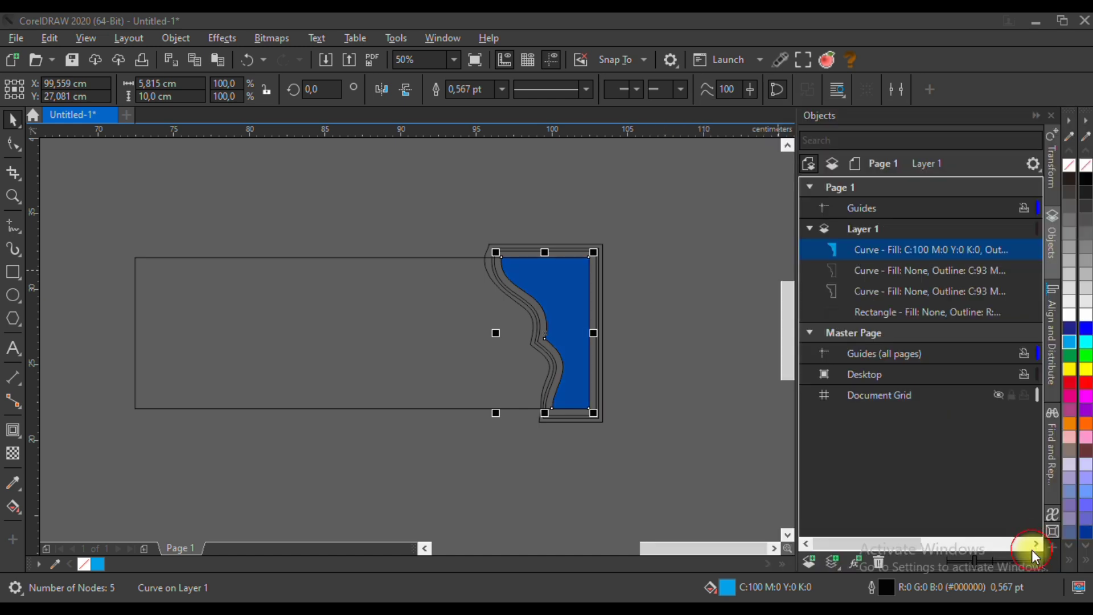
left_click(641, 357)
Step: Bring the gold gradient swatch sheet from emas gold.cdr into the drawing
scroll(600, 326, "up", 1)
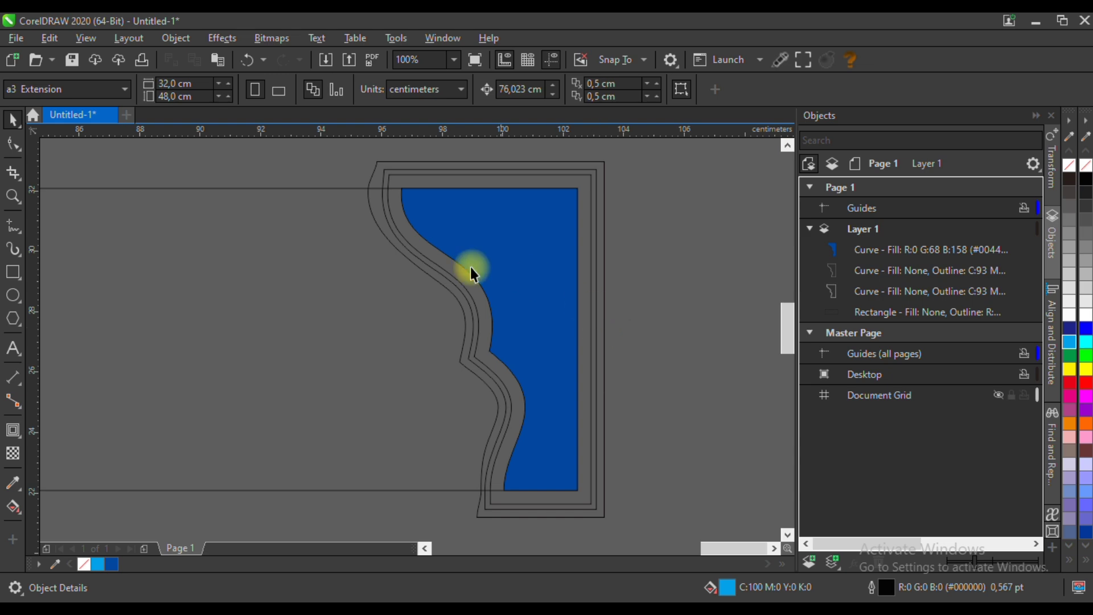
left_click(415, 239)
scroll(415, 239, "down", 1)
left_click(550, 237)
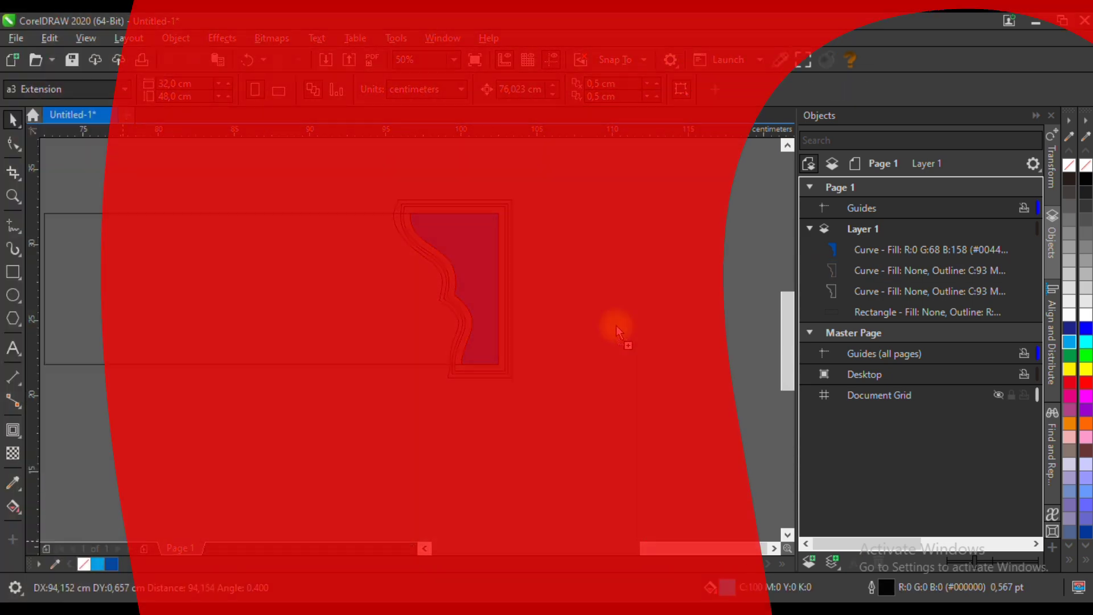
left_click(620, 324)
key("ctrl+v")
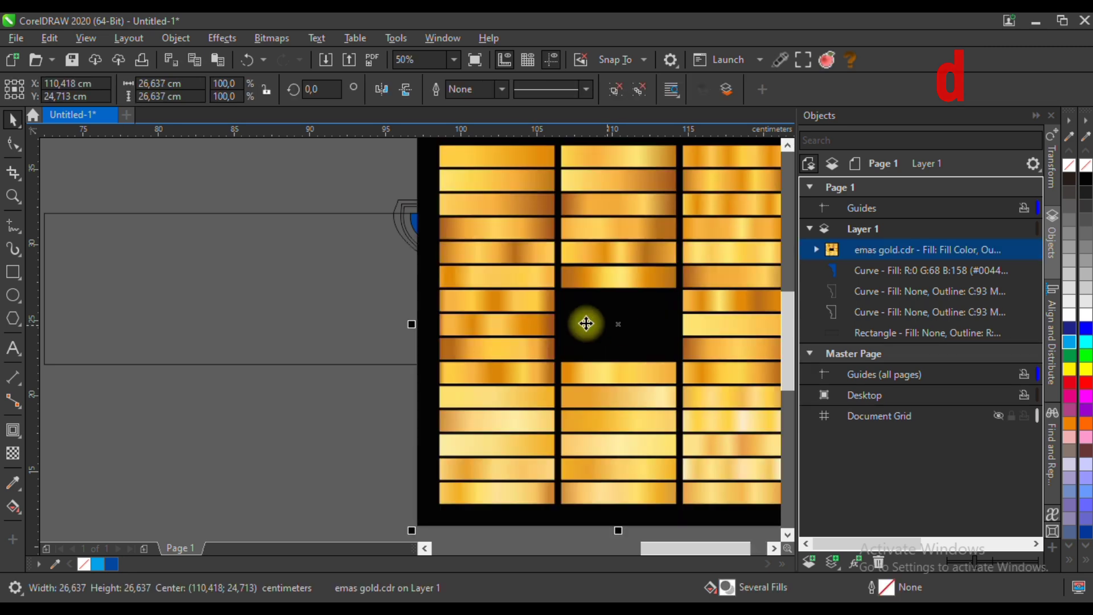
Step: Scale the gold swatch sheet to about 16.08 cm square and position it just beyond the wavy panel's straight side
scroll(495, 309, "down", 3)
left_click_drag(584, 279, 598, 279)
scroll(599, 279, "up", 2)
left_click_drag(653, 244, 617, 288)
left_click_drag(556, 317, 467, 317)
scroll(466, 316, "up", 2)
Step: Copy the fountain fill of the middle column's third swatch below the black gap onto the contour shape around the blue panel
left_click(429, 210)
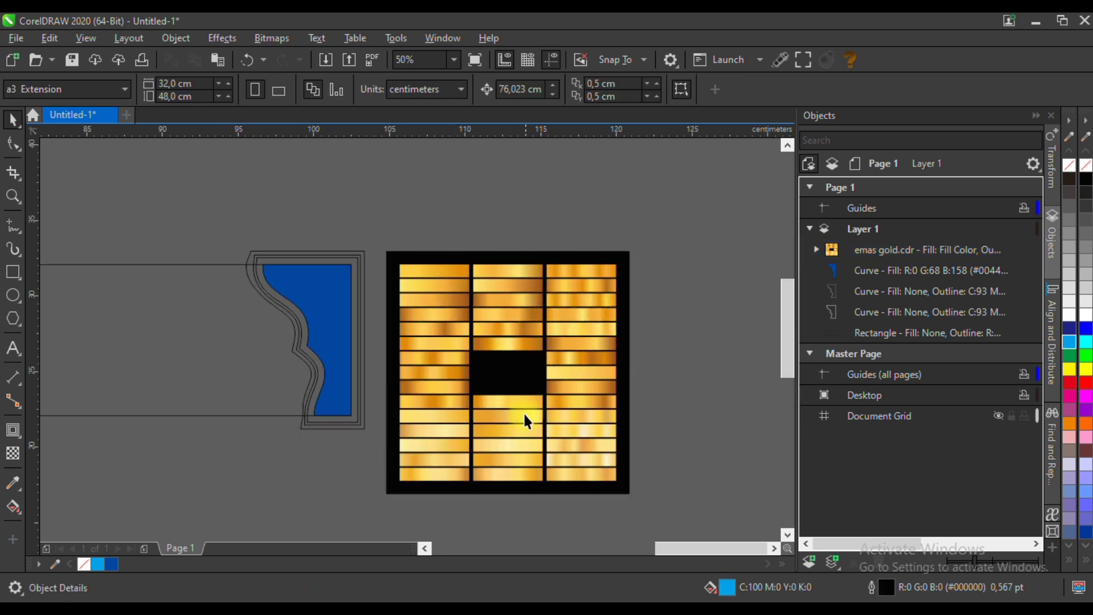
left_click(510, 430, "ctrl")
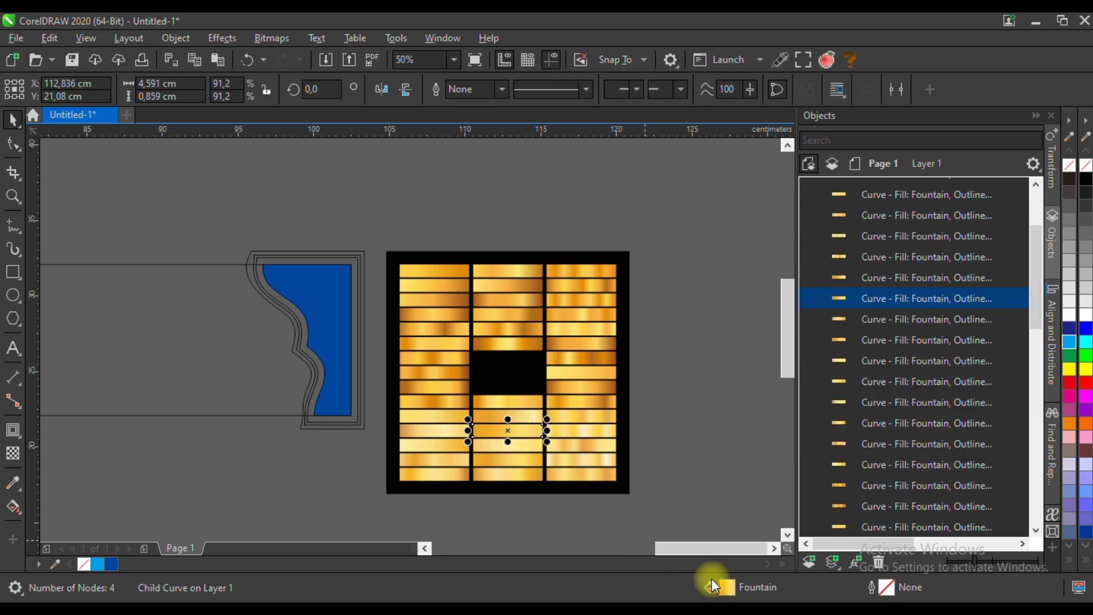
left_click_drag(727, 587, 305, 262)
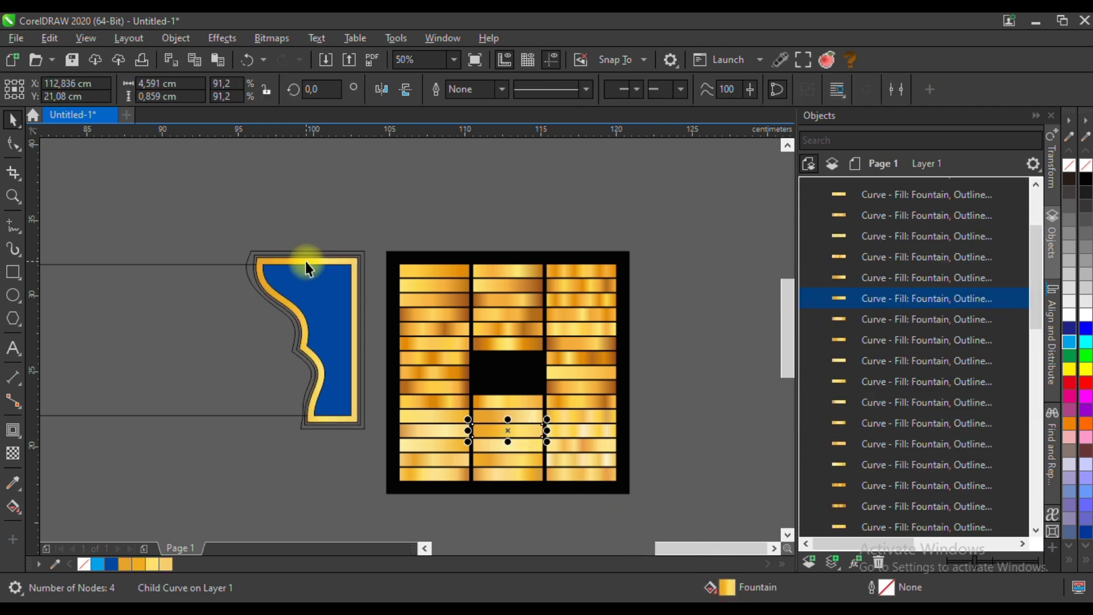
Step: Delete the outer band's inner-edge node on the upper bend, just below the long rectangle's top edge
scroll(275, 313, "up", 2)
left_click(257, 278)
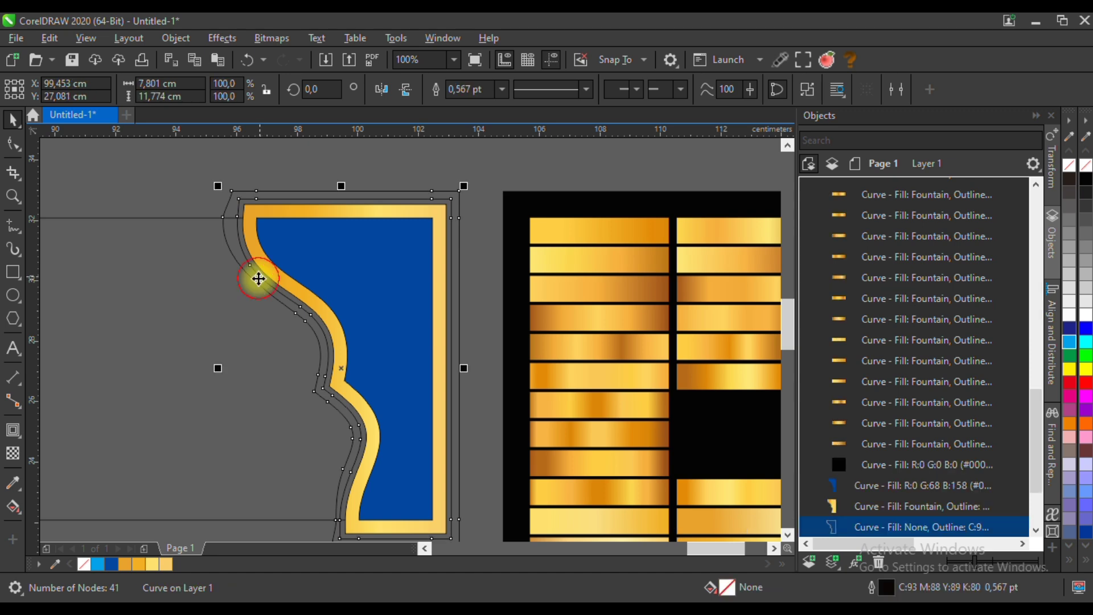
left_click(15, 143)
scroll(233, 272, "up", 1)
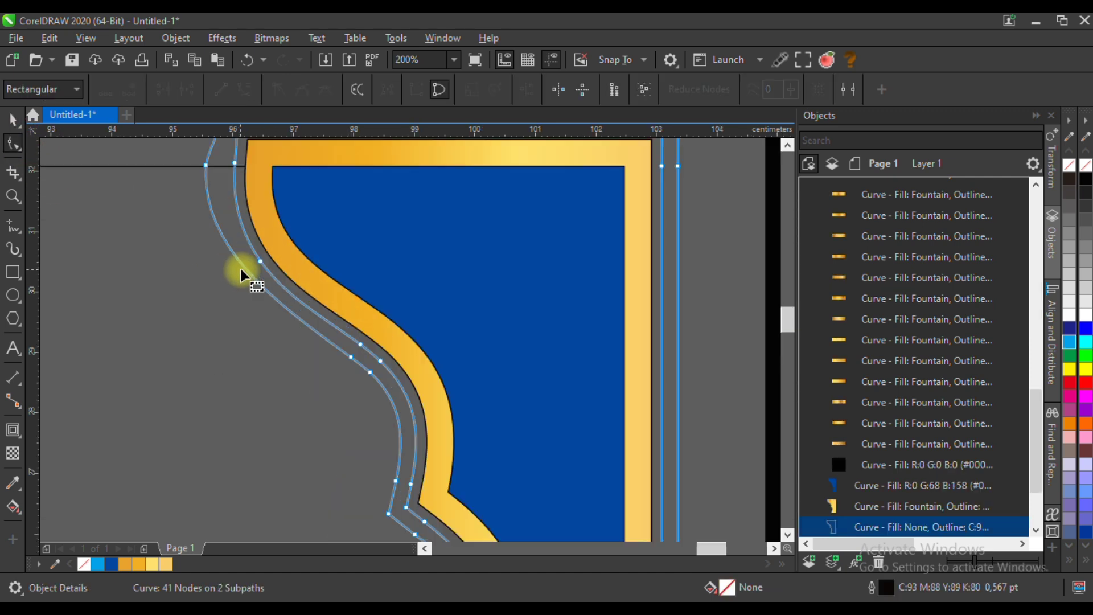
double_click(261, 261)
scroll(333, 234, "down", 2)
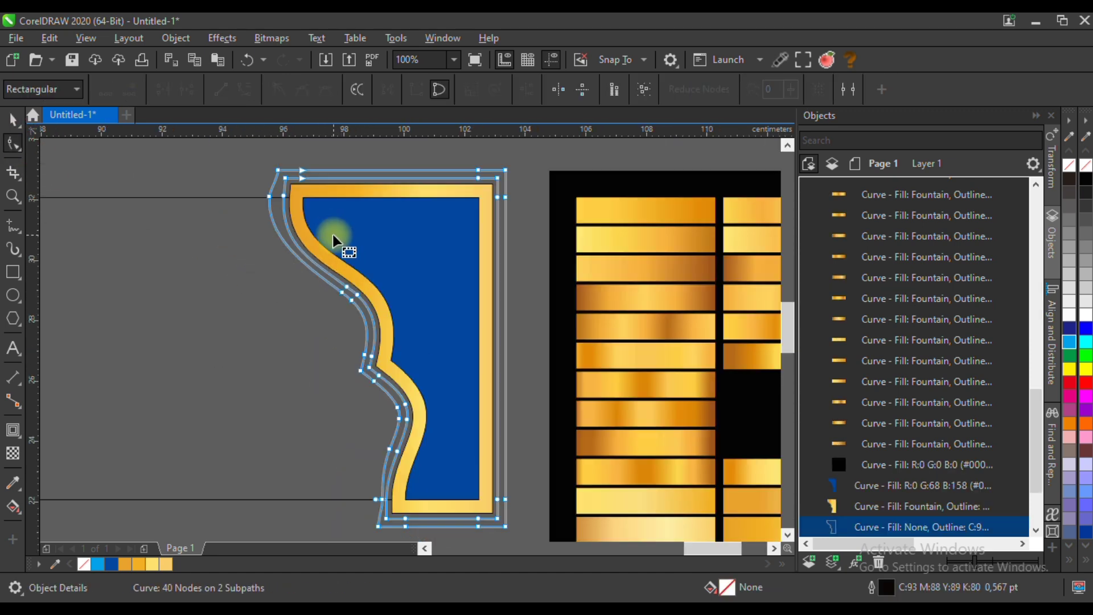
Step: Adjust the lower handle of the outer band's outer-edge node on the long rectangle's top edge to smooth the upper bend
scroll(263, 203, "up", 2)
left_click(285, 181)
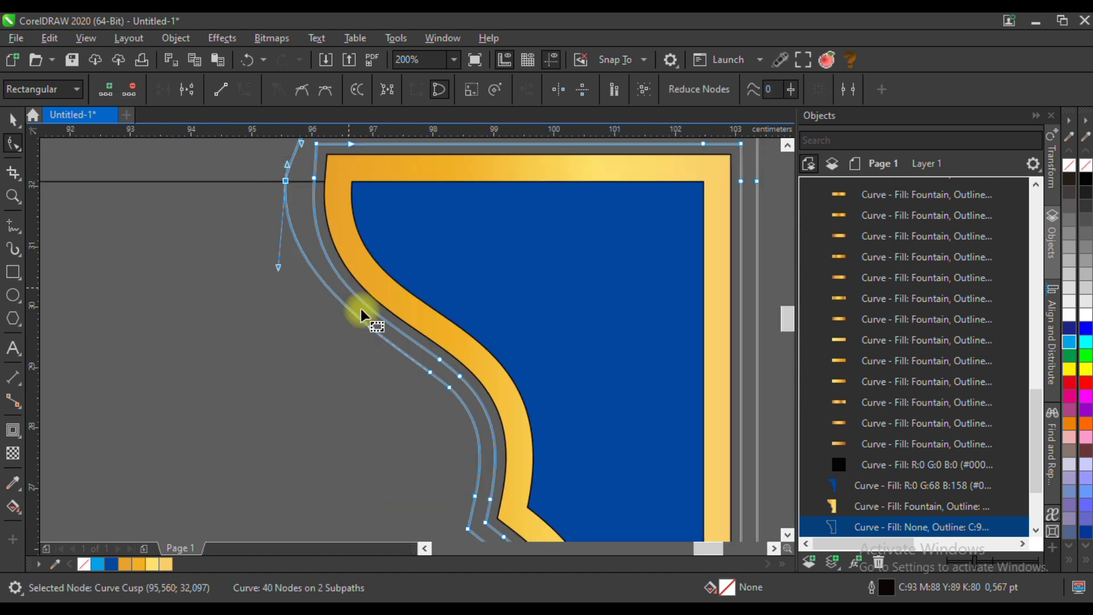
left_click_drag(277, 265, 322, 279)
scroll(415, 245, "down", 1)
scroll(415, 245, "down", 1)
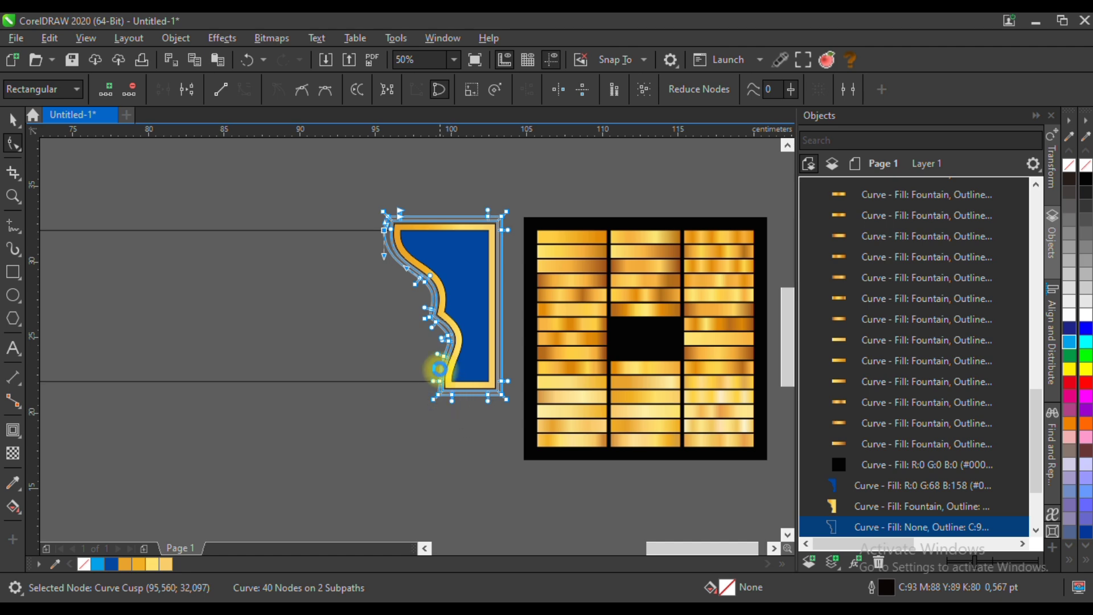
Step: Delete the outer band's outer-edge node on the lower bend, above the long rectangle's bottom edge
scroll(457, 385, "up", 2)
scroll(454, 353, "up", 1)
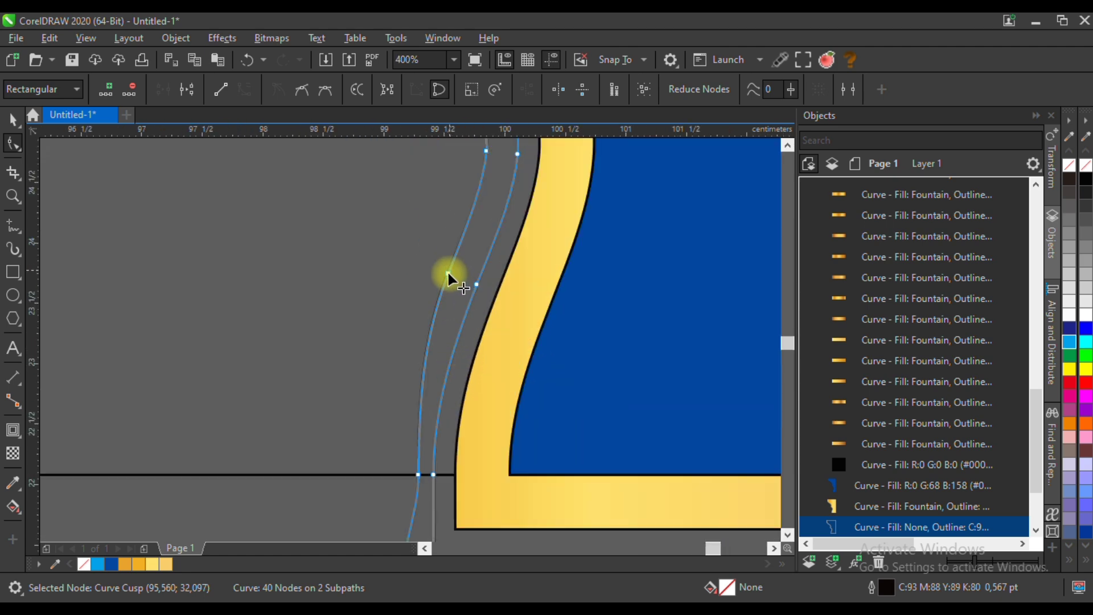
key("Delete")
scroll(456, 381, "down", 2)
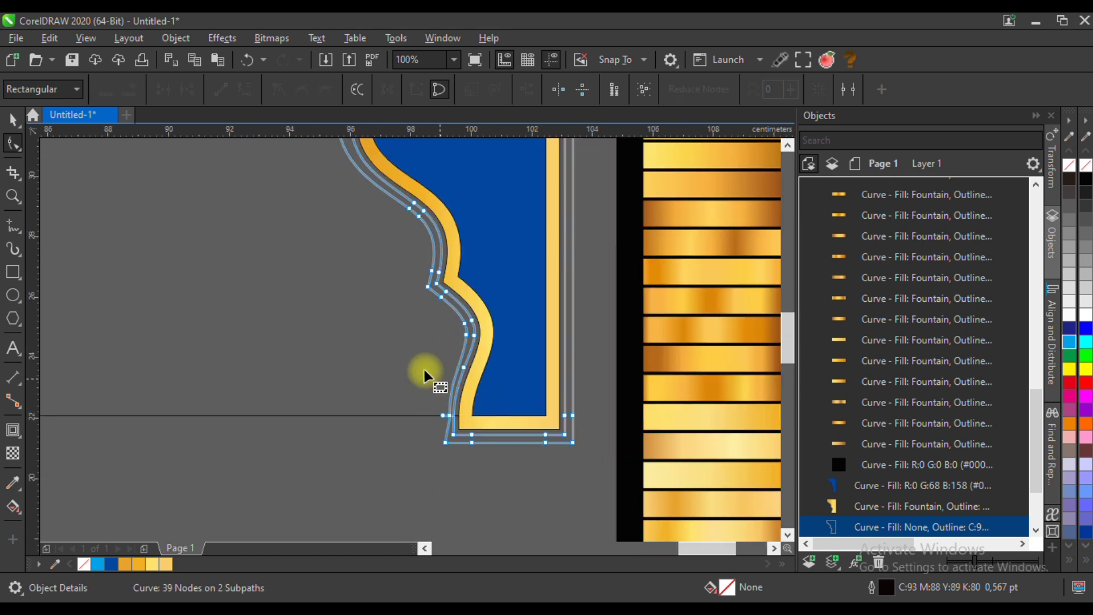
left_click(13, 121)
Step: Copy the multi-tone gold fountain fill of the third column's seventh swatch onto the outer contour band
scroll(439, 342, "down", 2)
scroll(560, 329, "up", 1)
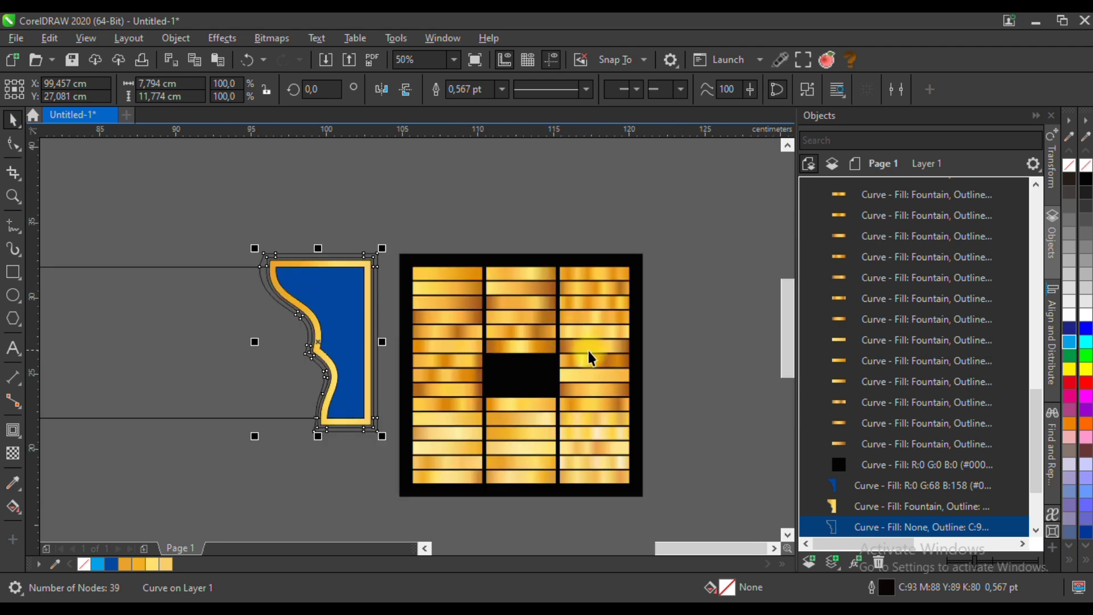
left_click(596, 367)
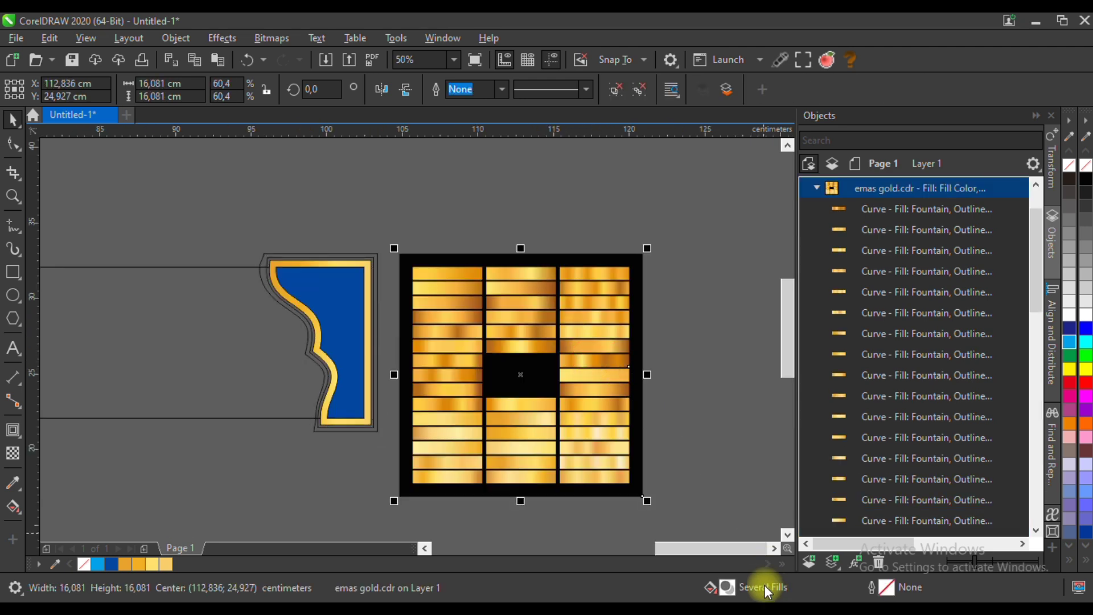
left_click(594, 363, "ctrl")
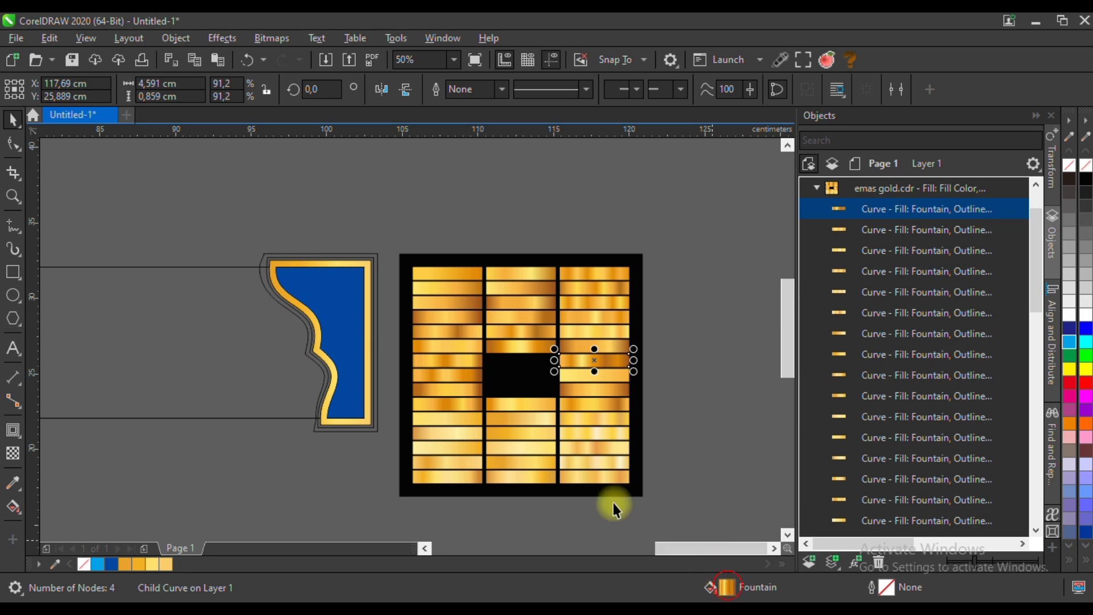
left_click(264, 274)
Step: Remove the outlines from the blue side panel and both gold contour bands
left_click_drag(254, 236, 417, 427)
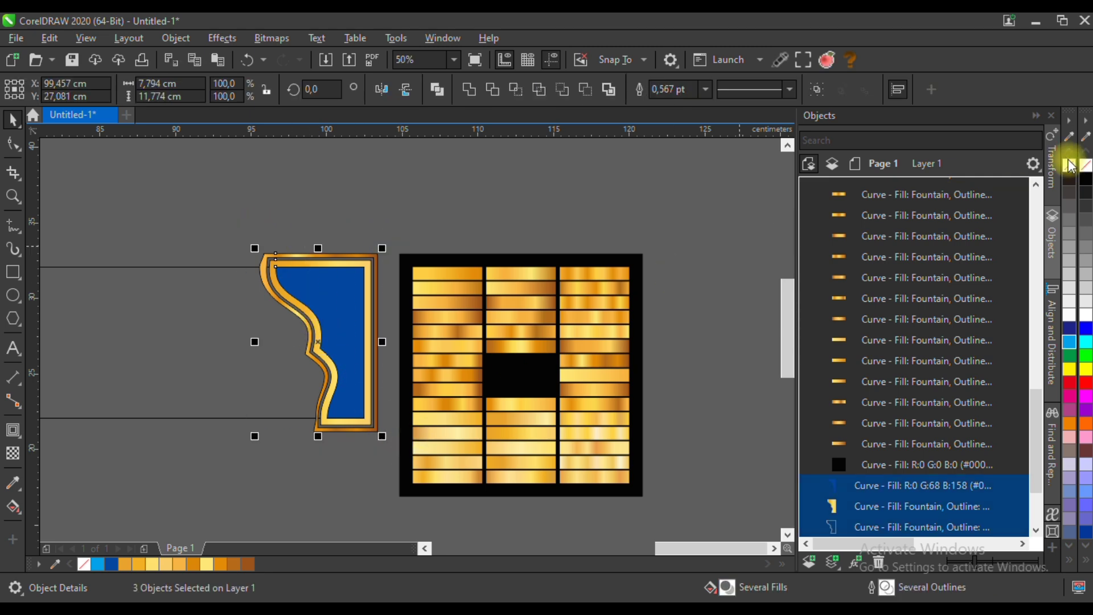
left_click(417, 202)
scroll(493, 256, "down", 1)
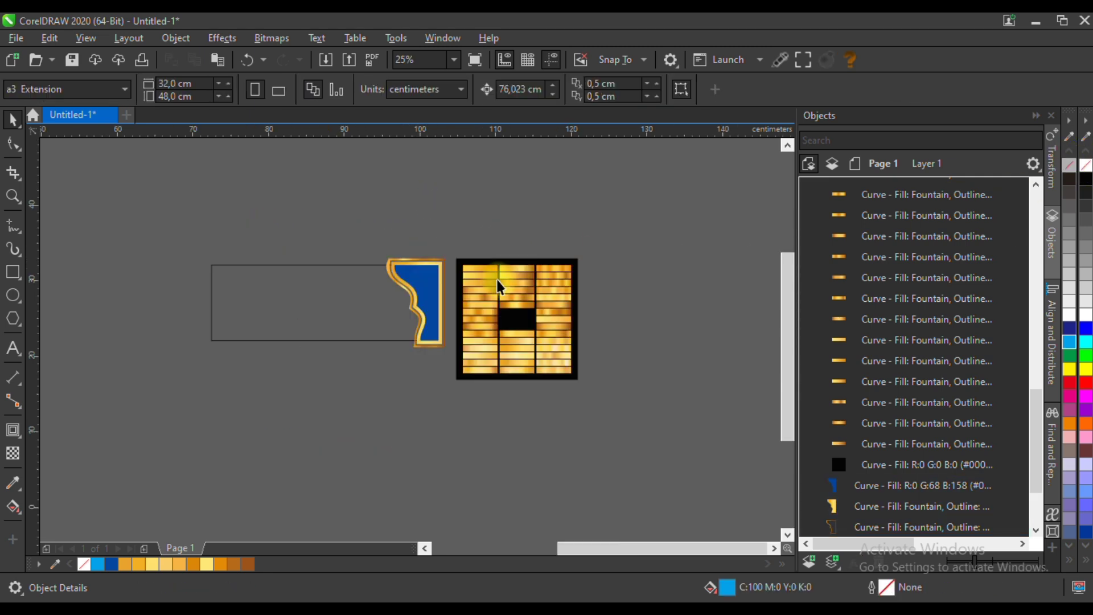
Step: Move the gold swatch group about 2.6 cm to the right, away from the side panel
scroll(395, 311, "up", 1)
scroll(507, 220, "down", 2)
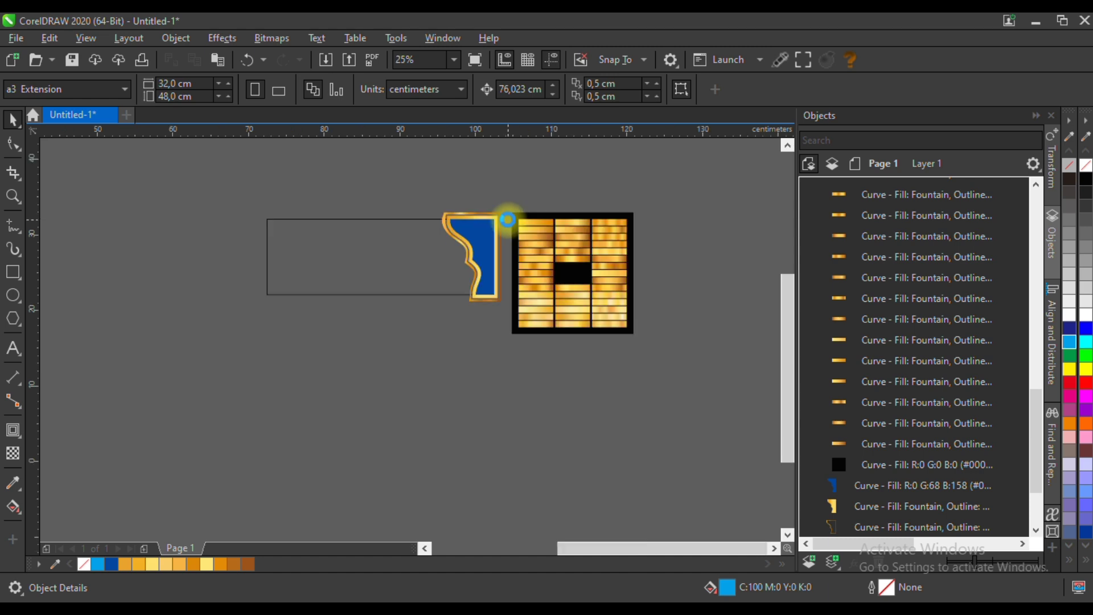
left_click(509, 206)
left_click(677, 384)
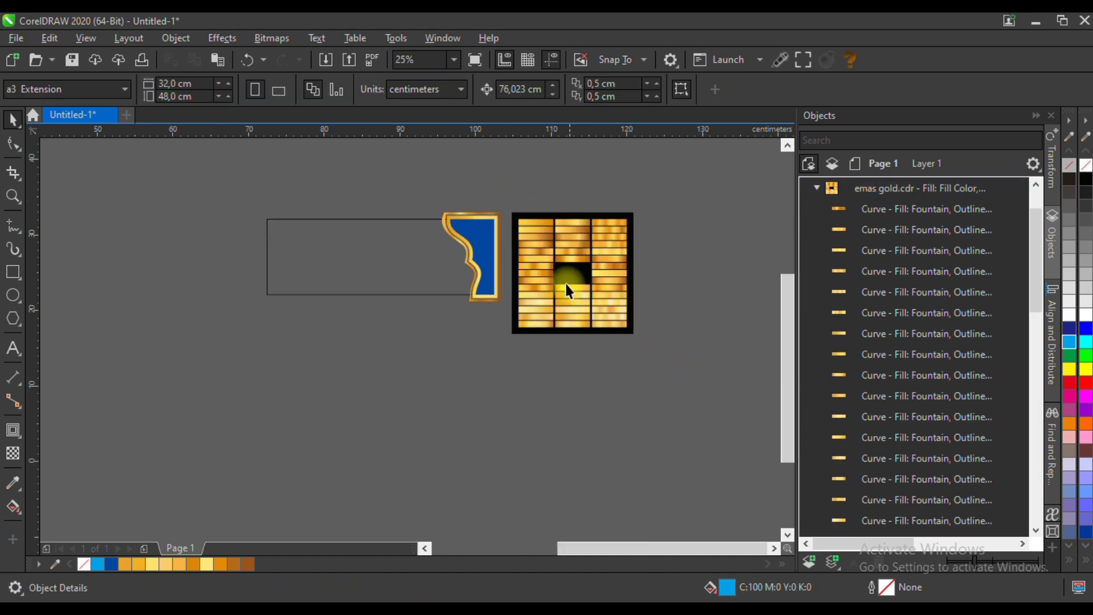
left_click_drag(592, 256, 649, 259)
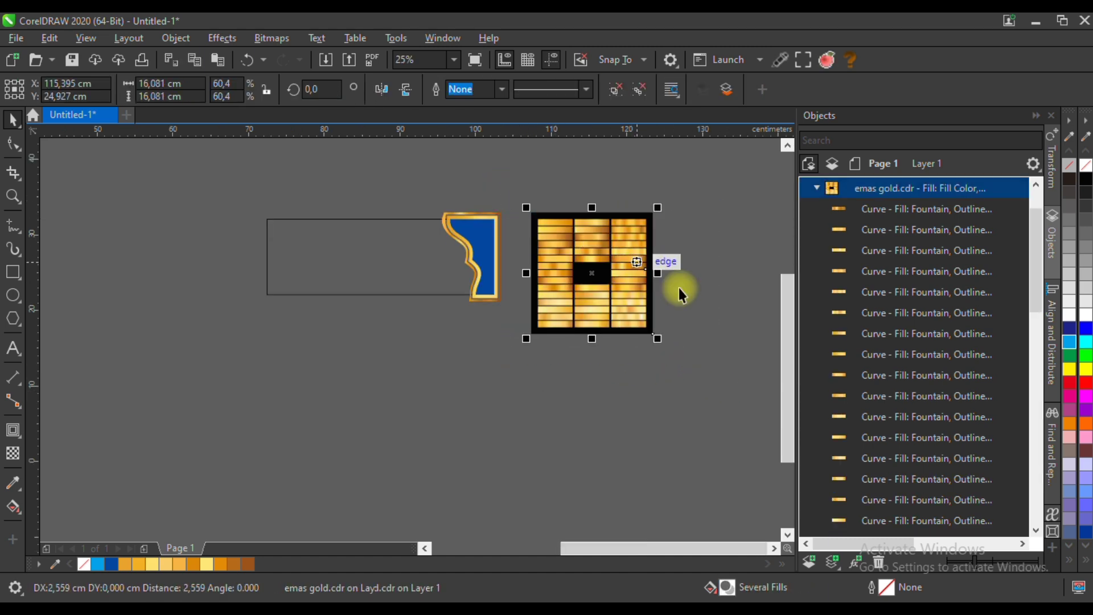
left_click(691, 344)
scroll(461, 234, "up", 2)
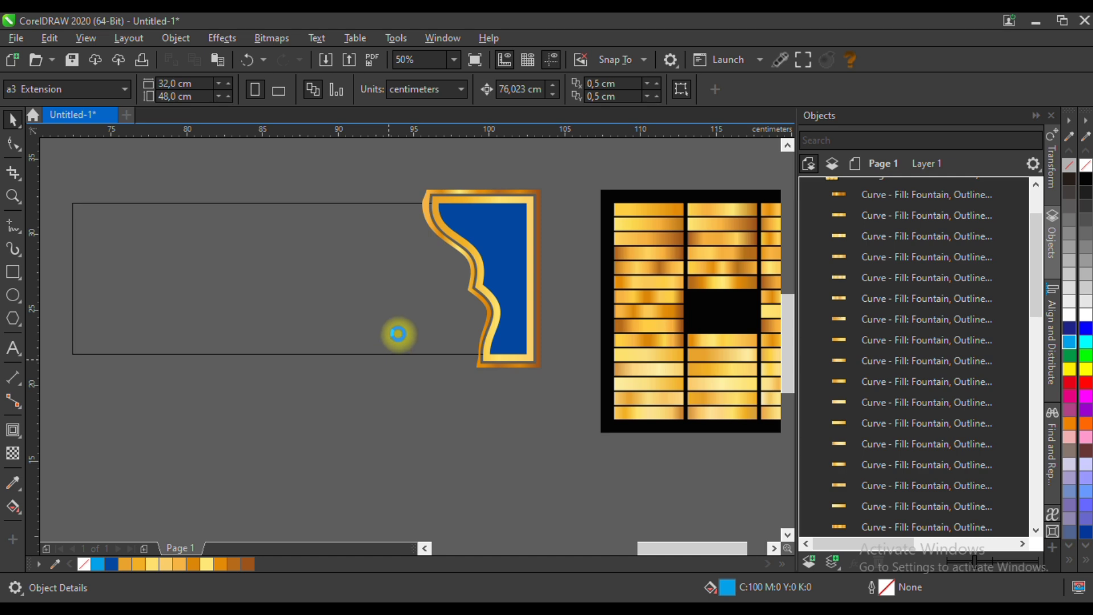
Step: Paste the white geometric star pattern group and bring it over the blue side panel
key("ctrl+v")
scroll(405, 312, "down", 4)
left_click_drag(247, 313, 420, 334)
scroll(429, 329, "up", 2)
left_click_drag(374, 373, 441, 284)
scroll(451, 244, "up", 2)
left_click_drag(502, 201, 420, 281)
Step: Scale the star pattern to about 10.9 cm square and position it to cover the blue side panel
scroll(382, 261, "up", 2)
scroll(382, 260, "up", 1)
scroll(386, 261, "down", 1)
left_click(250, 235, "ctrl")
left_click_drag(251, 235, 213, 261)
left_click(585, 192)
left_click(562, 183)
left_click_drag(560, 208, 564, 232)
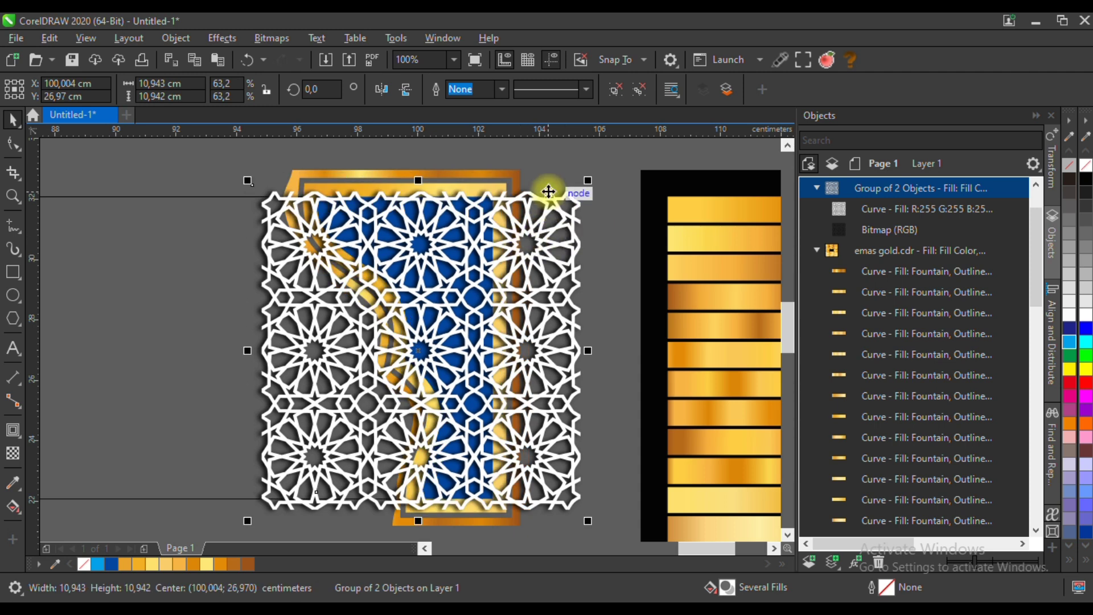
Step: Send the star pattern to the back of the layer and PowerClip it inside the blue side panel
key("shift+Page_Down")
key("Escape")
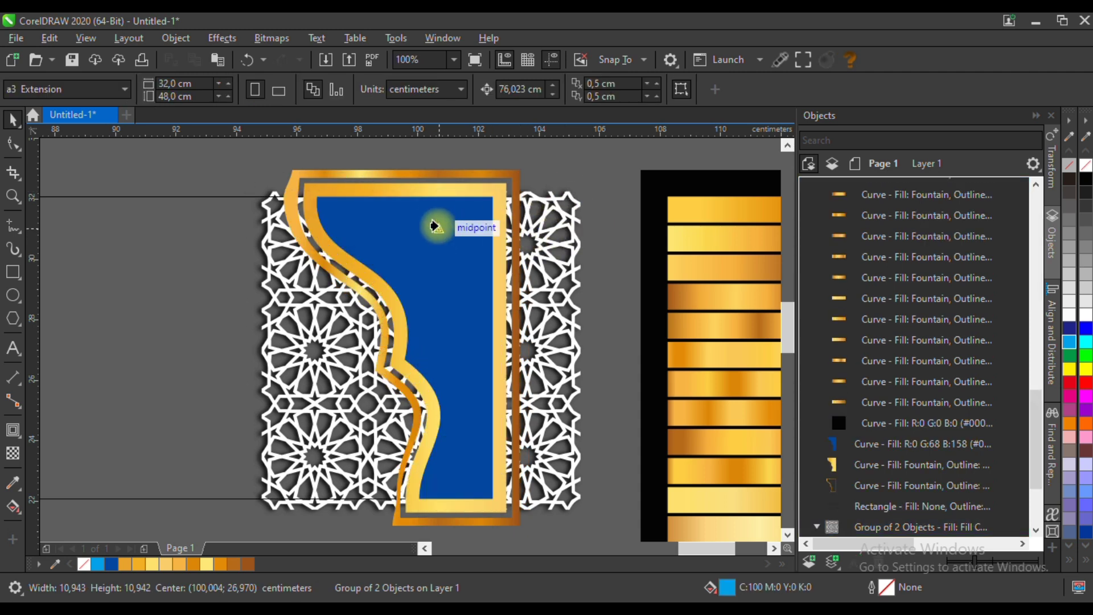
left_click(427, 208)
scroll(517, 186, "down", 2)
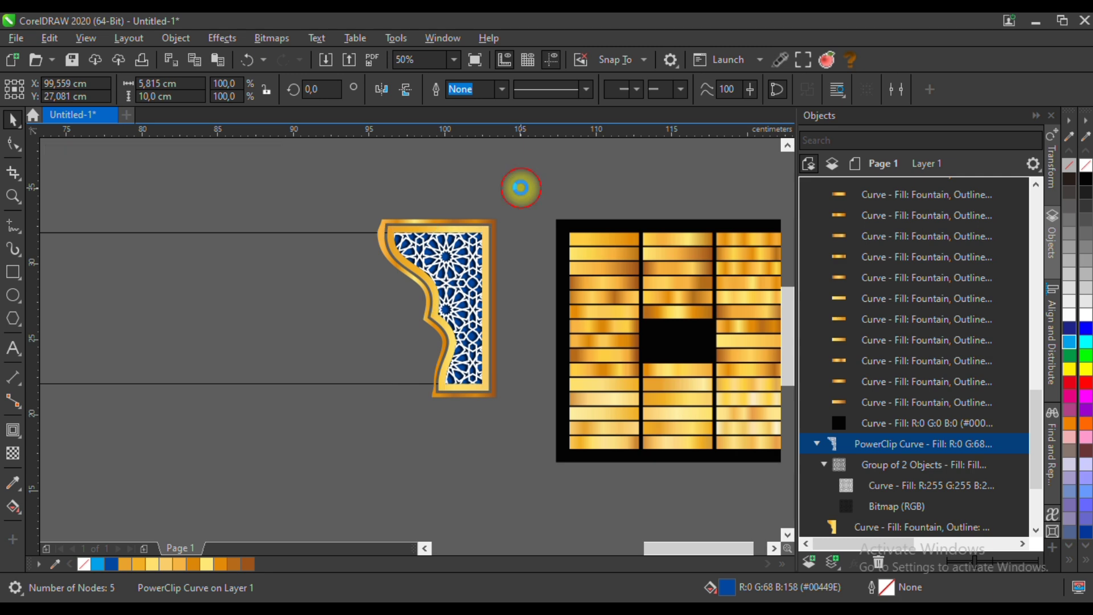
key("Escape")
Step: Copy the patterned panel with its two gold bands to the long rectangle's left end and mirror the copy horizontally
scroll(539, 257, "down", 2)
scroll(539, 257, "up", 1)
left_click_drag(410, 200, 546, 402)
left_click_drag(516, 221, 171, 232)
left_click(381, 89)
Step: Align the mirrored panel with the long rectangle's left edge
scroll(391, 232, "down", 1)
scroll(261, 240, "up", 2)
left_click_drag(247, 242, 168, 221)
scroll(321, 250, "down", 1)
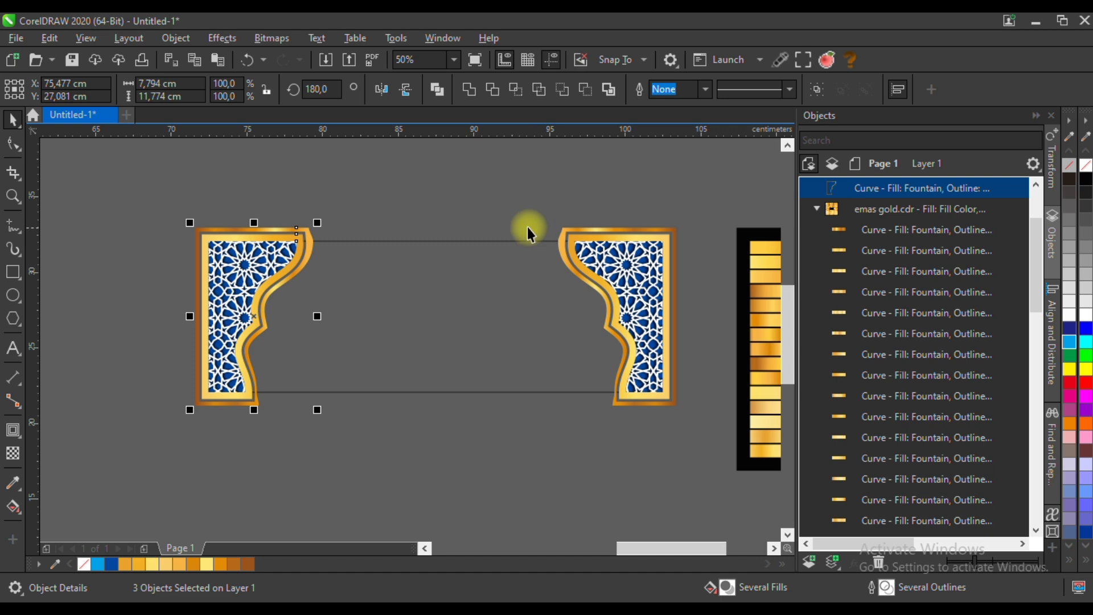
Step: PowerClip both patterned side panels with their gold bands inside the long rectangle
left_click_drag(505, 200, 708, 418)
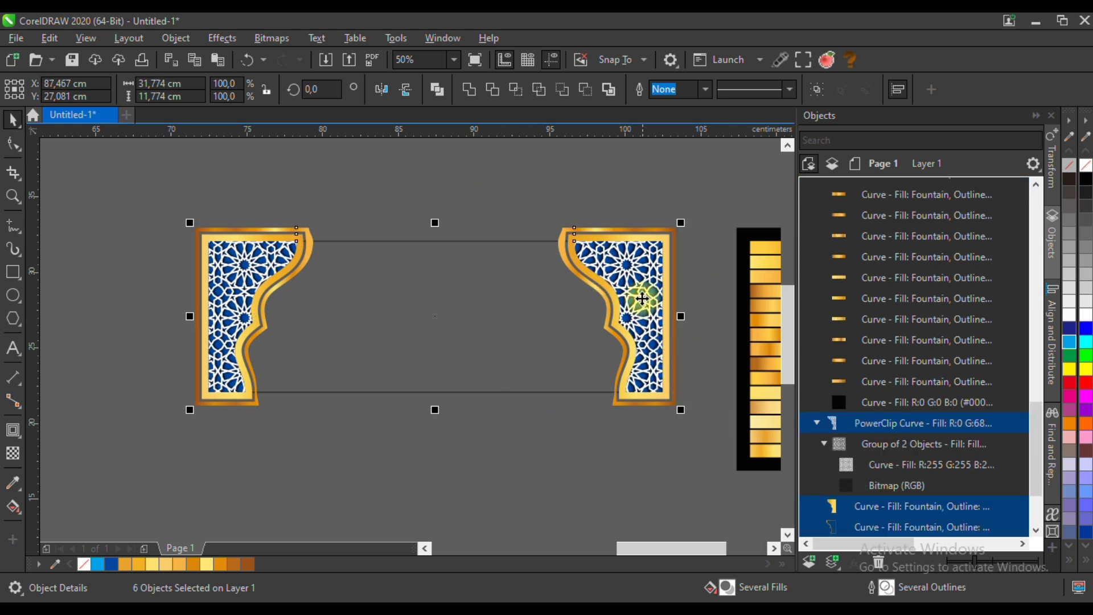
right_click(636, 290)
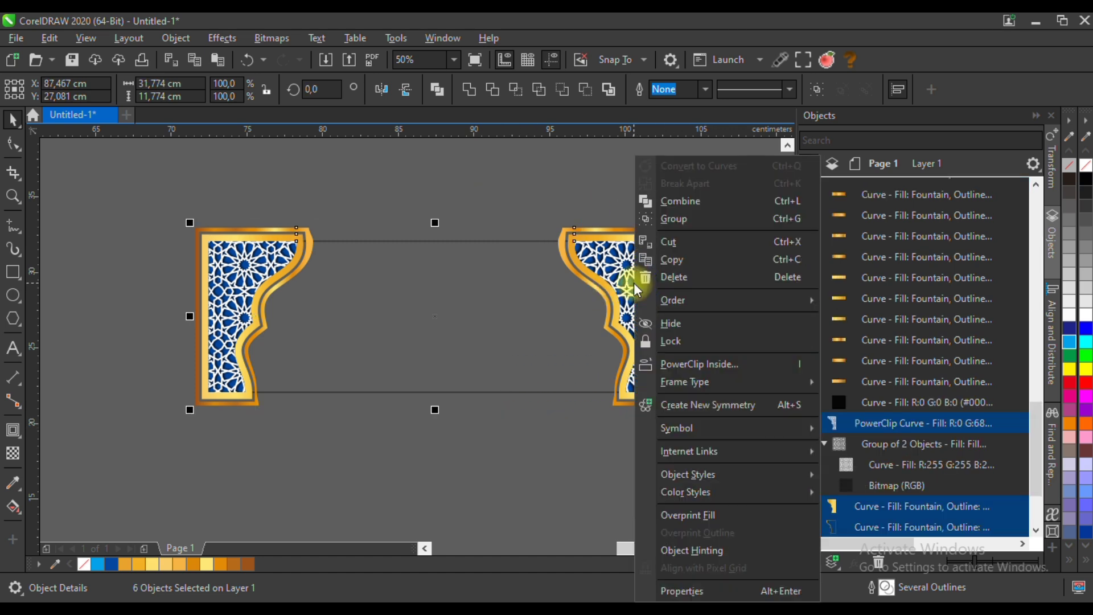
left_click(699, 363)
left_click(520, 306)
left_click(476, 221)
scroll(442, 285, "down", 2)
scroll(484, 288, "up", 2)
Step: Edit the long rectangle's PowerClip contents and draw a rectangle about 2.4 × 5 cm over the left panel's lower half
left_click(478, 289)
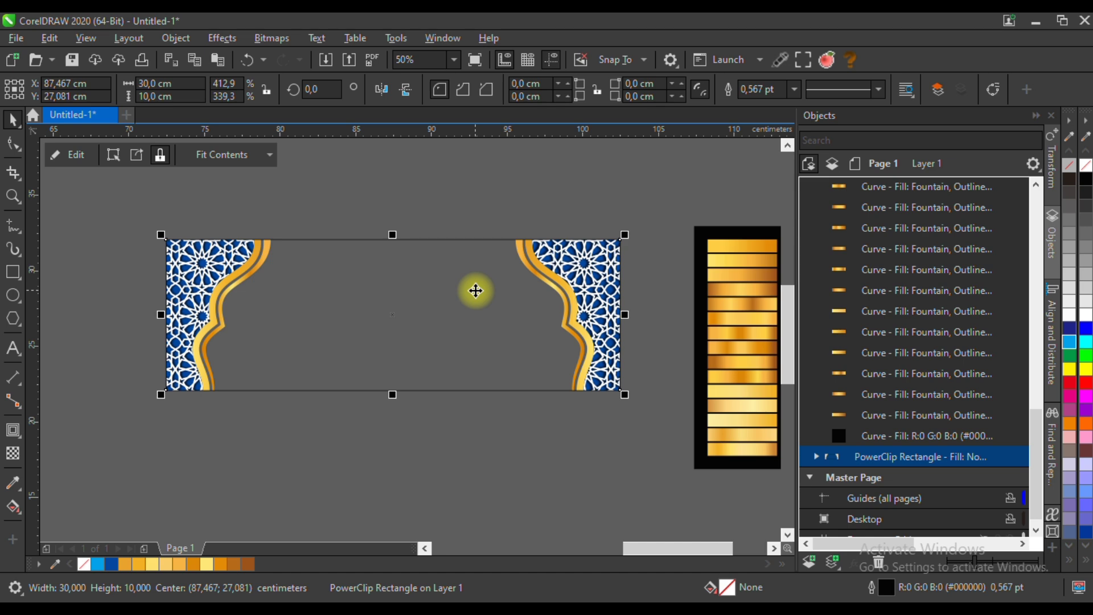
left_click(72, 155)
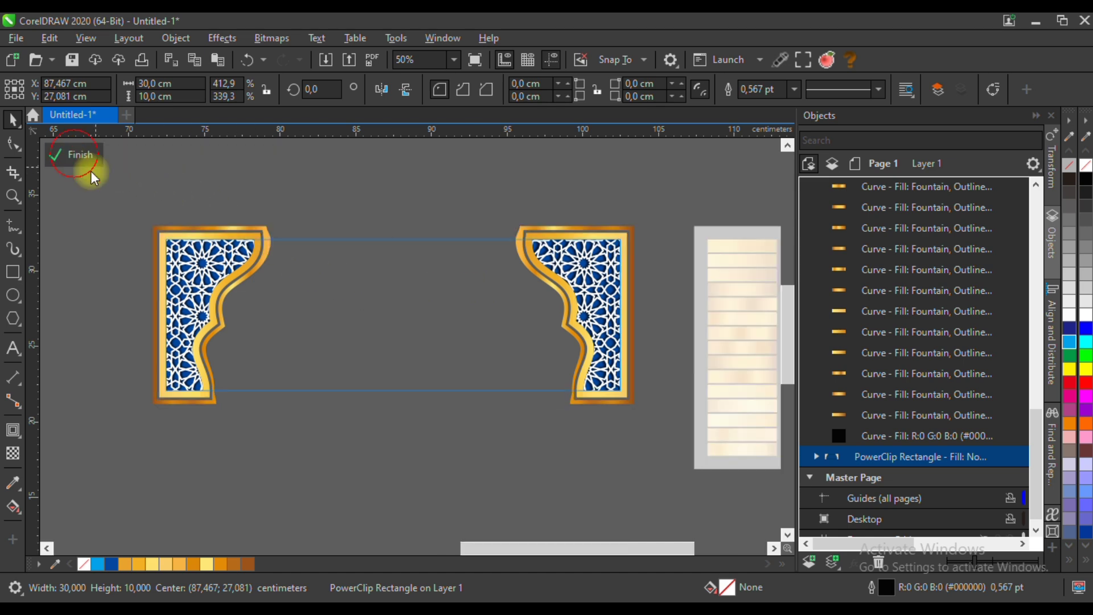
left_click(13, 272)
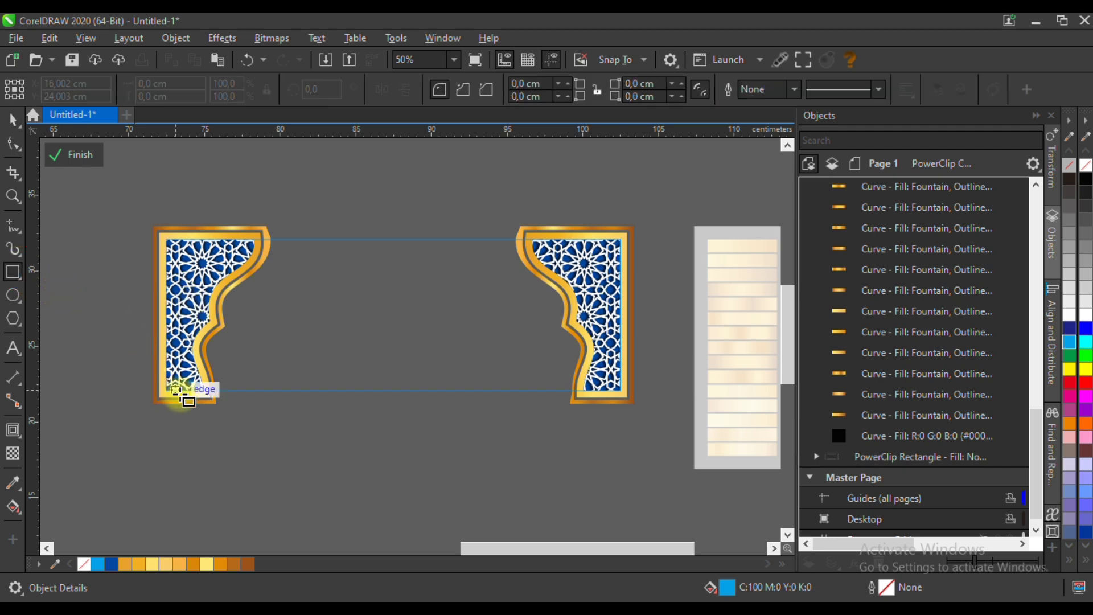
left_click_drag(204, 391, 161, 310)
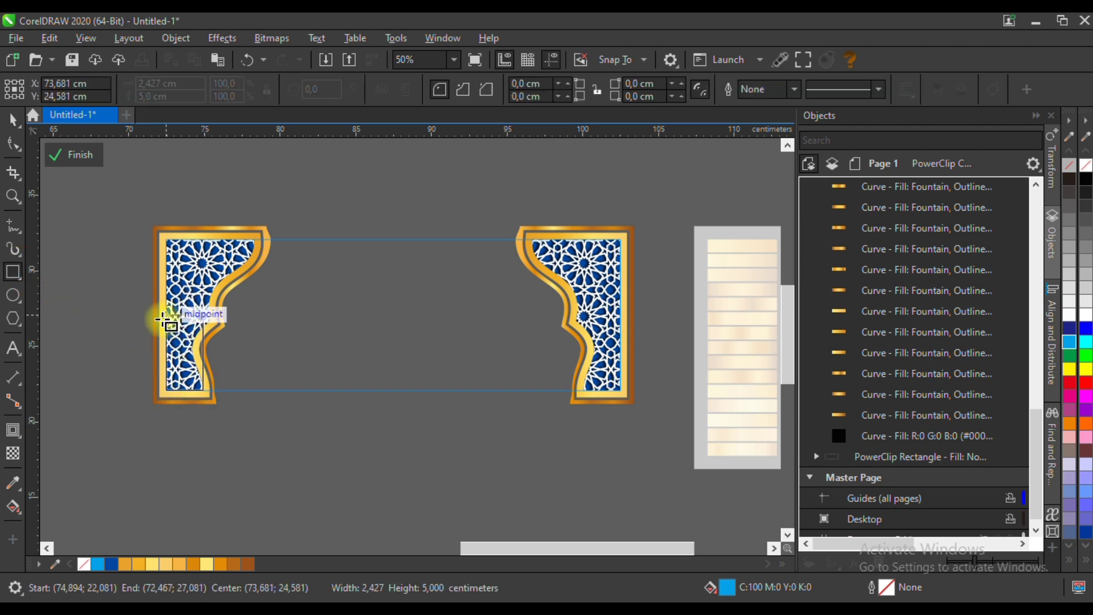
left_click(13, 120)
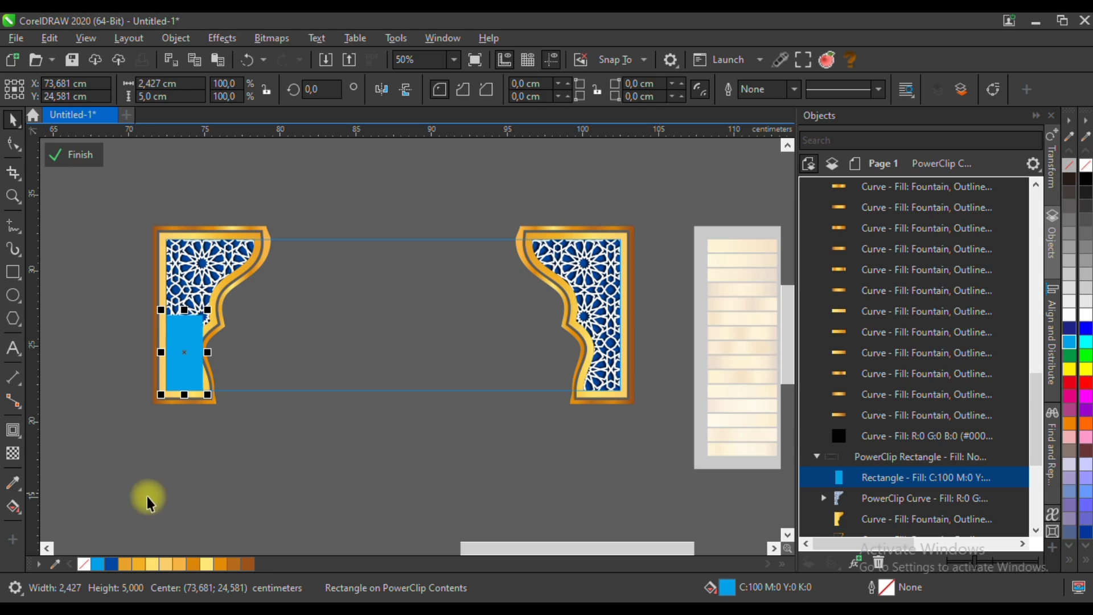
Step: Fill the small rectangle with the panel's dark blue (R0 G68 B158) and fade it out upward with a linear transparency
left_click(114, 564)
scroll(175, 311, "up", 2)
left_click(13, 453)
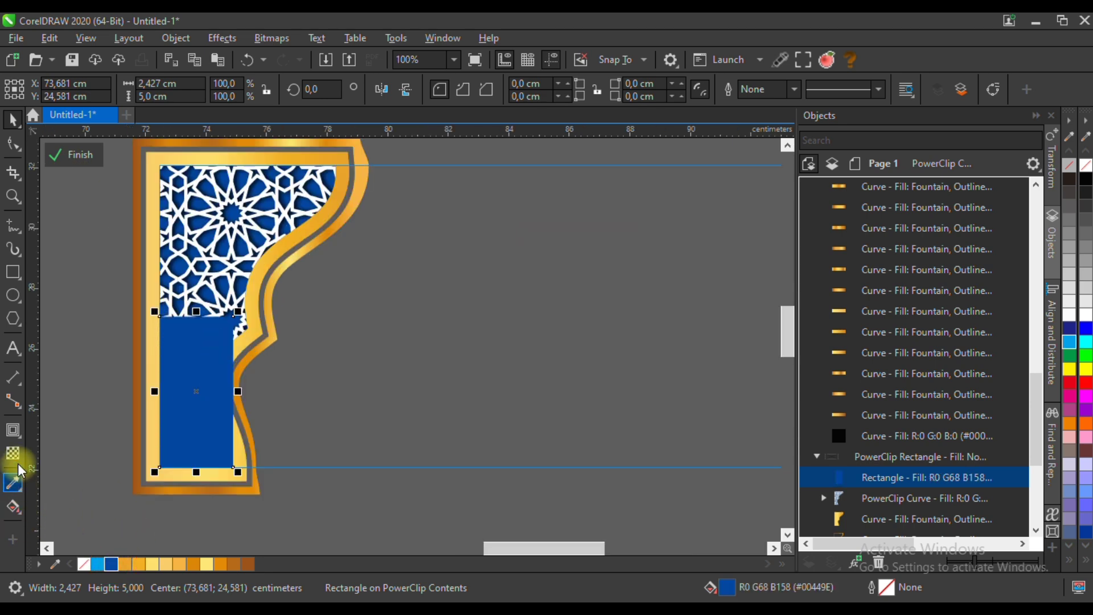
left_click_drag(186, 422, 192, 319)
left_click(183, 437)
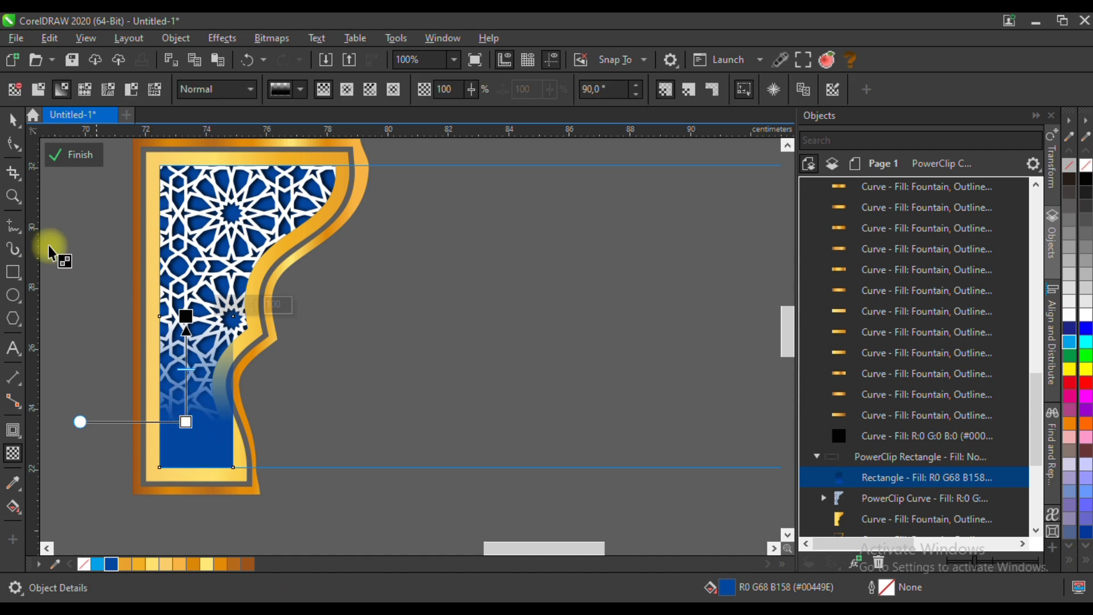
Step: Enlarge the faded blue rectangle to about 3.1 × 6.4 cm and PowerClip it inside the left patterned panel
left_click(14, 121)
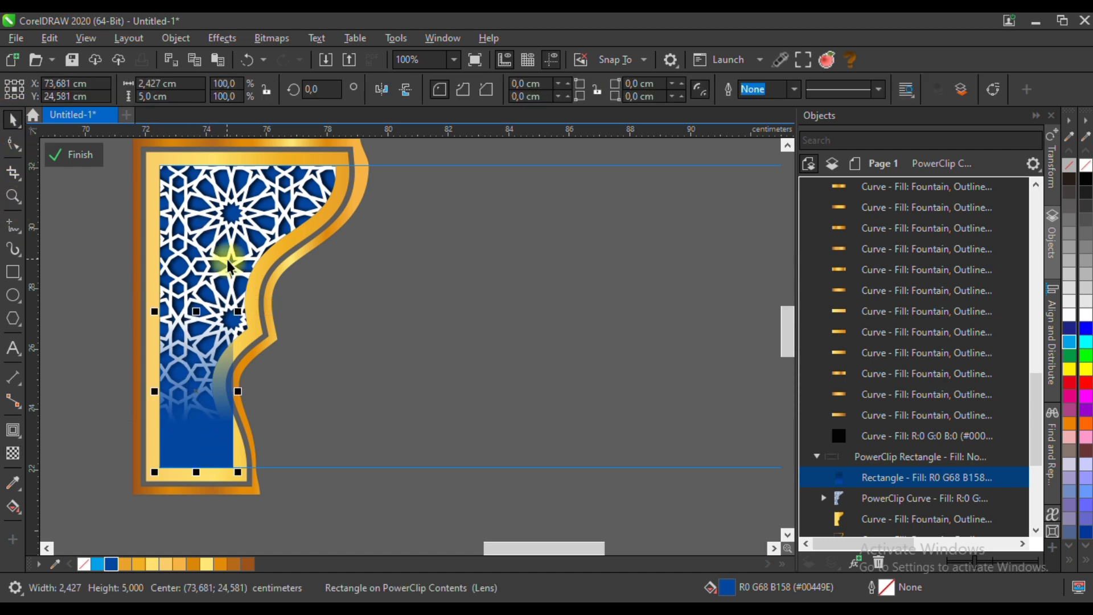
left_click_drag(236, 312, 266, 284)
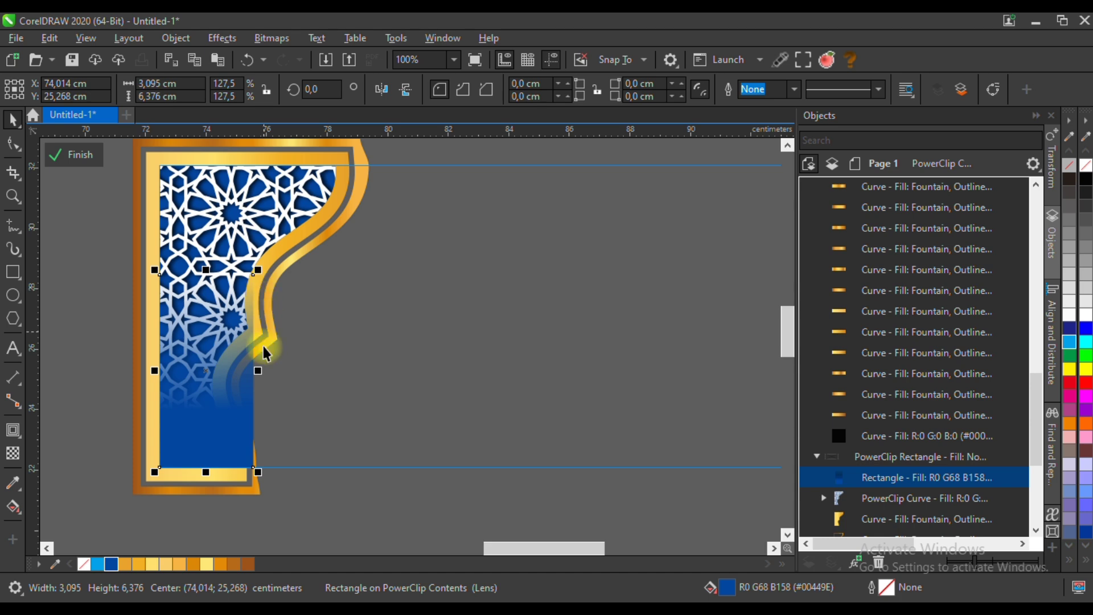
key("Escape")
left_click(243, 288)
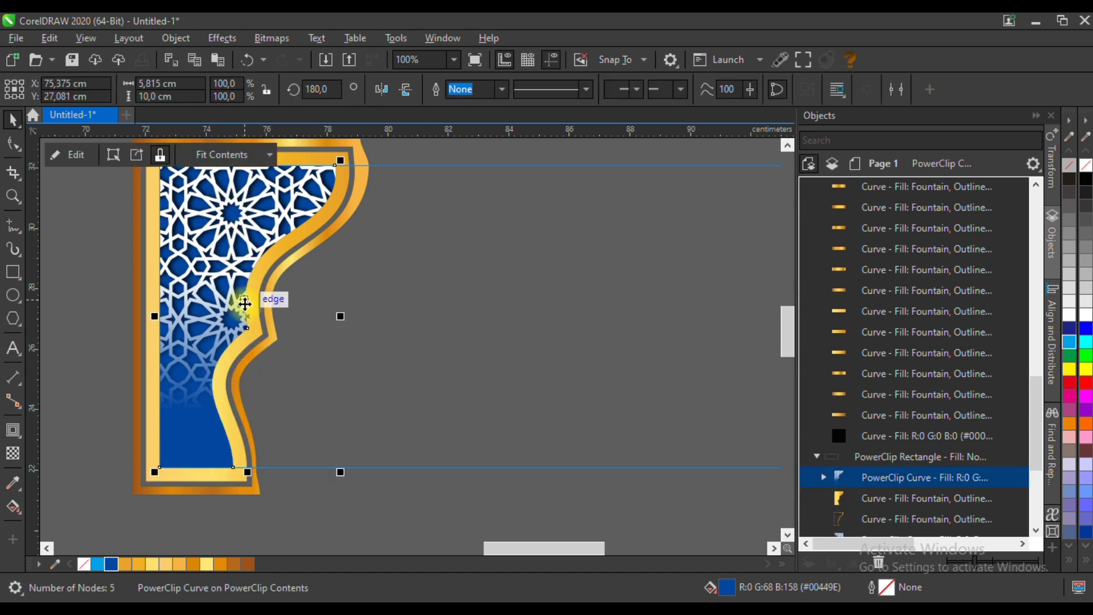
Step: Edit the left panel's contents and lower the opaque end of the blue rectangle's transparency for a longer fade
scroll(249, 336, "down", 1)
scroll(243, 362, "up", 1)
left_click(226, 398, "ctrl")
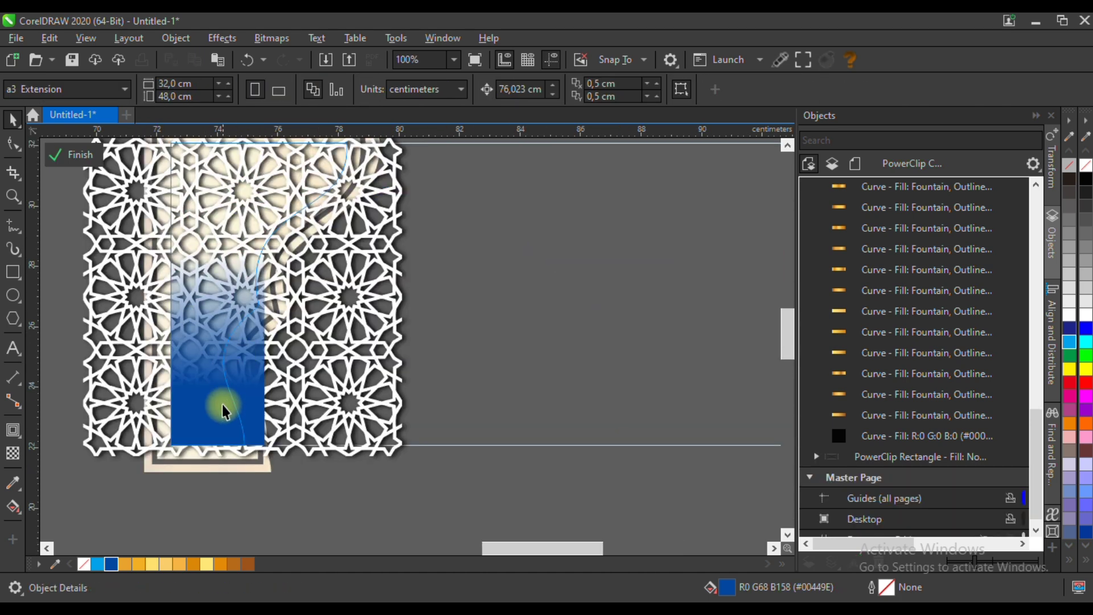
left_click(220, 414)
left_click(13, 452)
left_click_drag(204, 392, 203, 425)
left_click(12, 119)
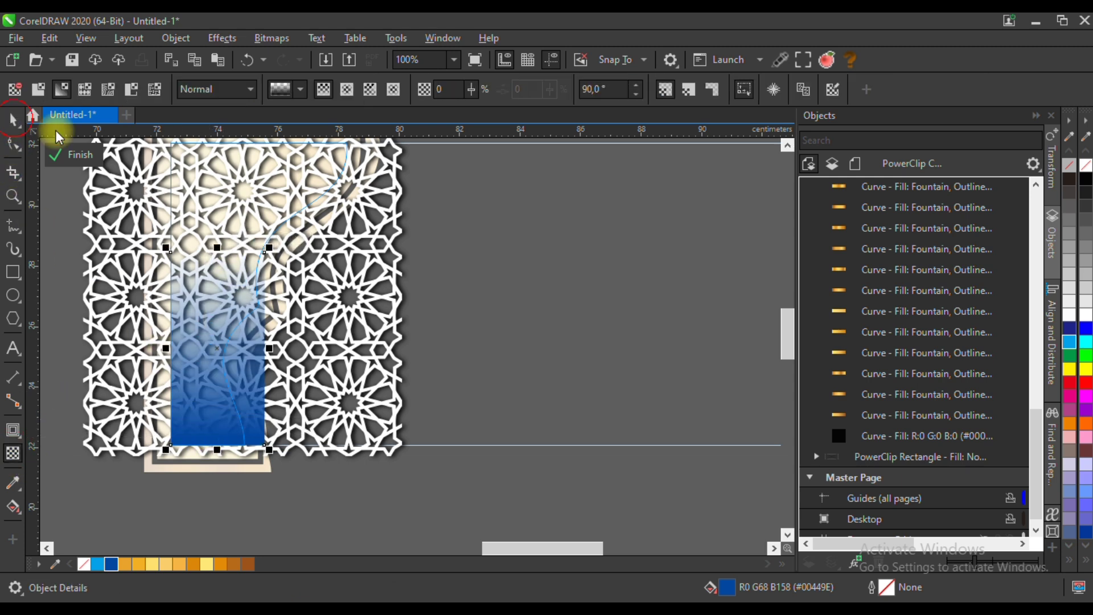
Step: Enlarge the faded blue rectangle further upward and outward, and finish editing the left panel's contents
left_click_drag(270, 247, 284, 217)
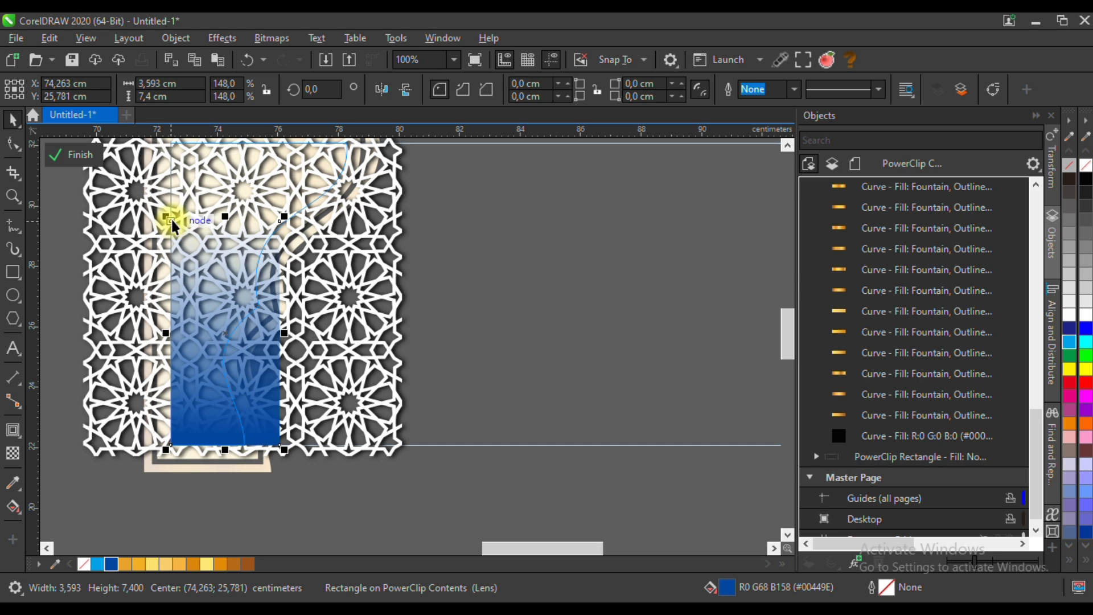
left_click_drag(166, 217, 157, 195)
scroll(154, 187, "down", 5)
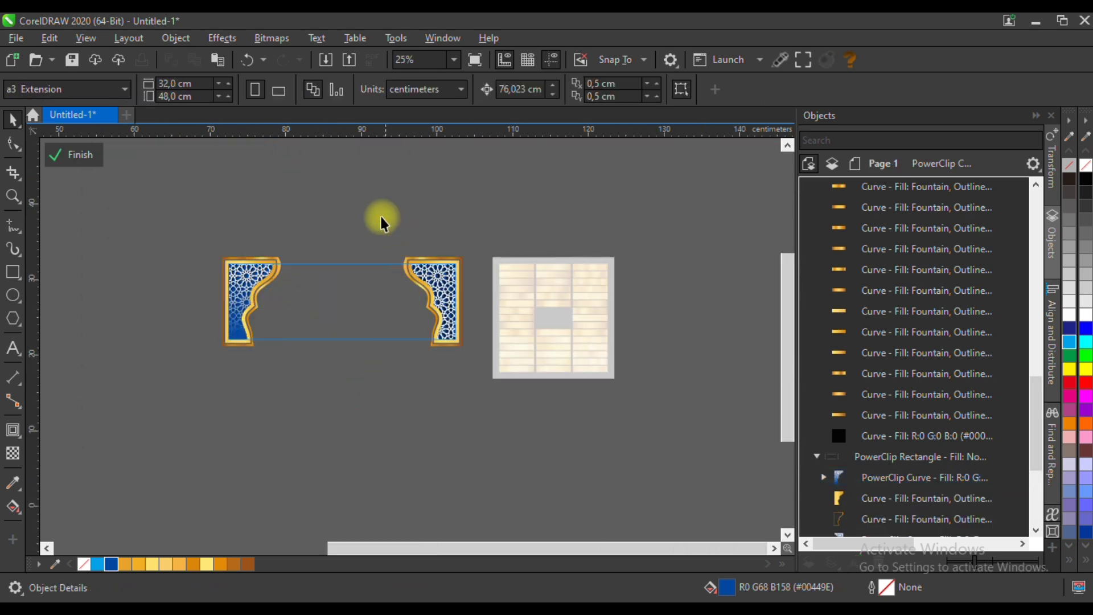
Step: Delete the right patterned panel together with its two gold bands
scroll(485, 383, "up", 2)
left_click(399, 300)
key("Delete")
scroll(393, 294, "down", 2)
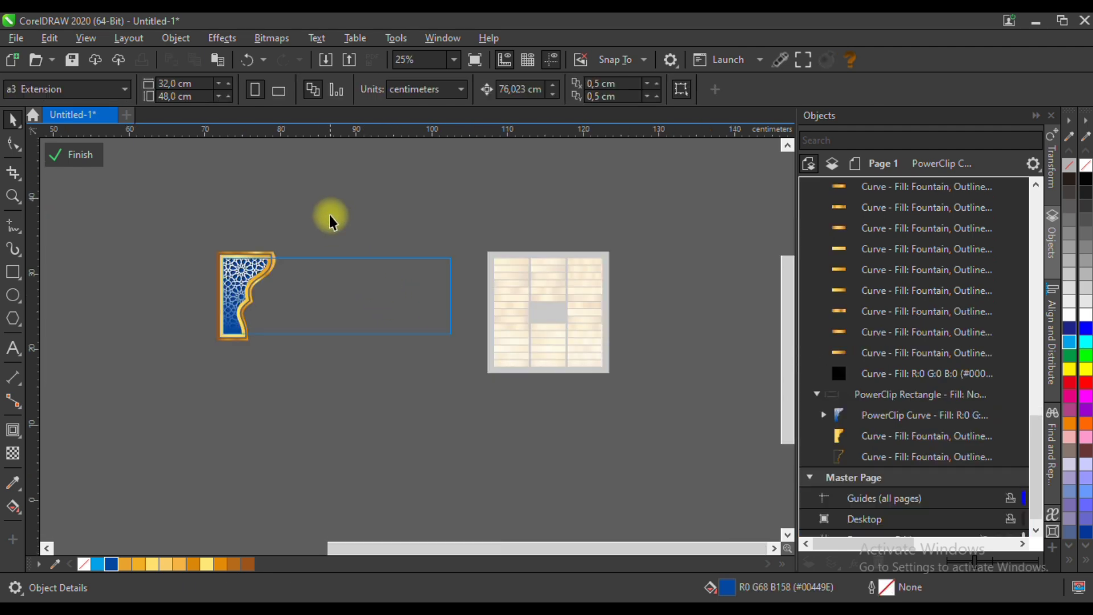
Step: Copy the faded left panel with its gold bands to the long rectangle's right end and mirror it horizontally
left_click(219, 314)
left_click_drag(219, 314, 398, 290)
left_click(406, 89)
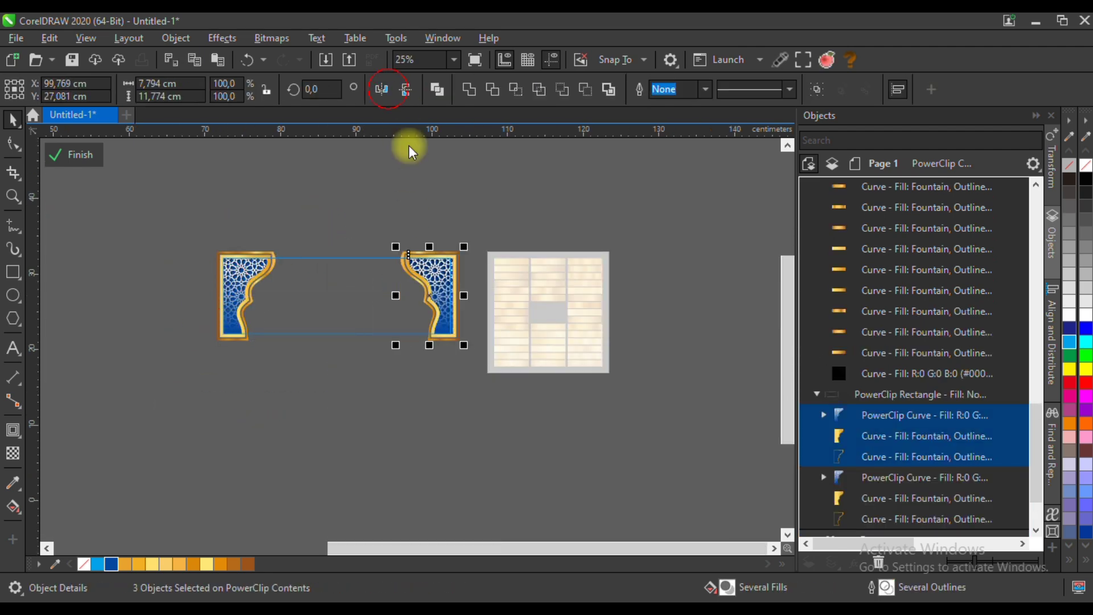
Step: Snap the mirrored panel into alignment with the long rectangle's right edge
scroll(454, 272, "up", 2)
scroll(454, 272, "up", 3)
left_click_drag(439, 159, 434, 166)
scroll(473, 237, "down", 4)
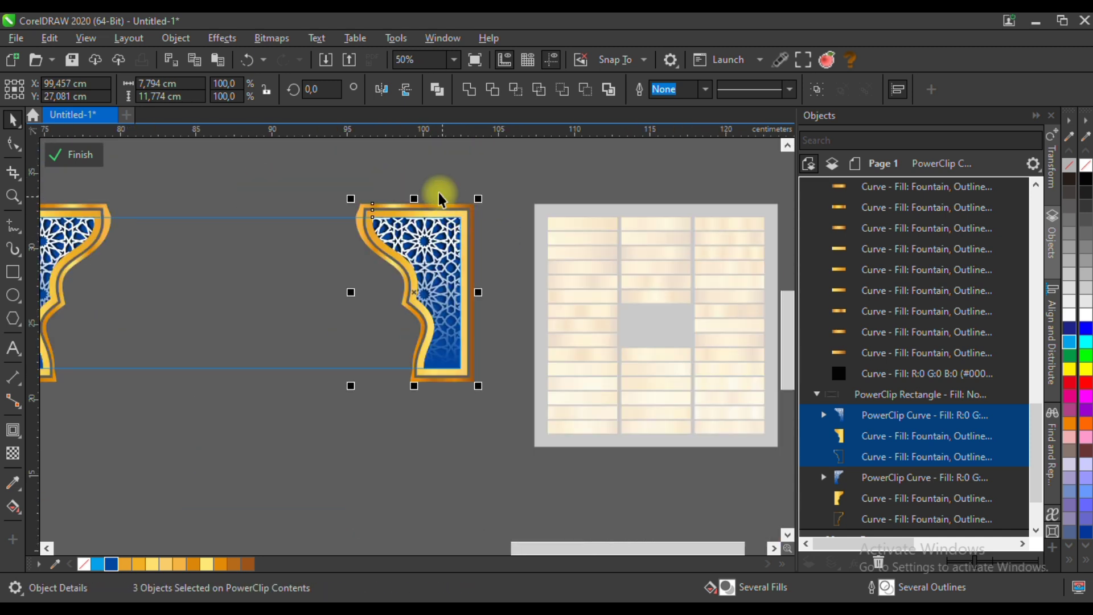
left_click(418, 169)
scroll(399, 239, "down", 1)
scroll(273, 244, "up", 1)
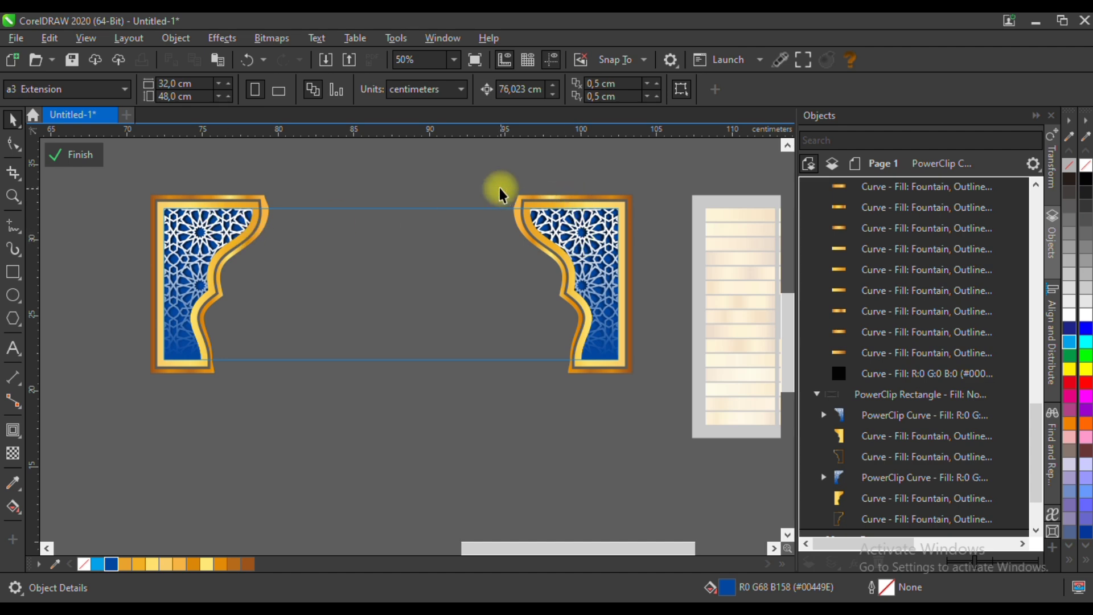
Step: Edit the right panel's PowerClip contents and recolor the white star pattern curve cyan
left_click(588, 233)
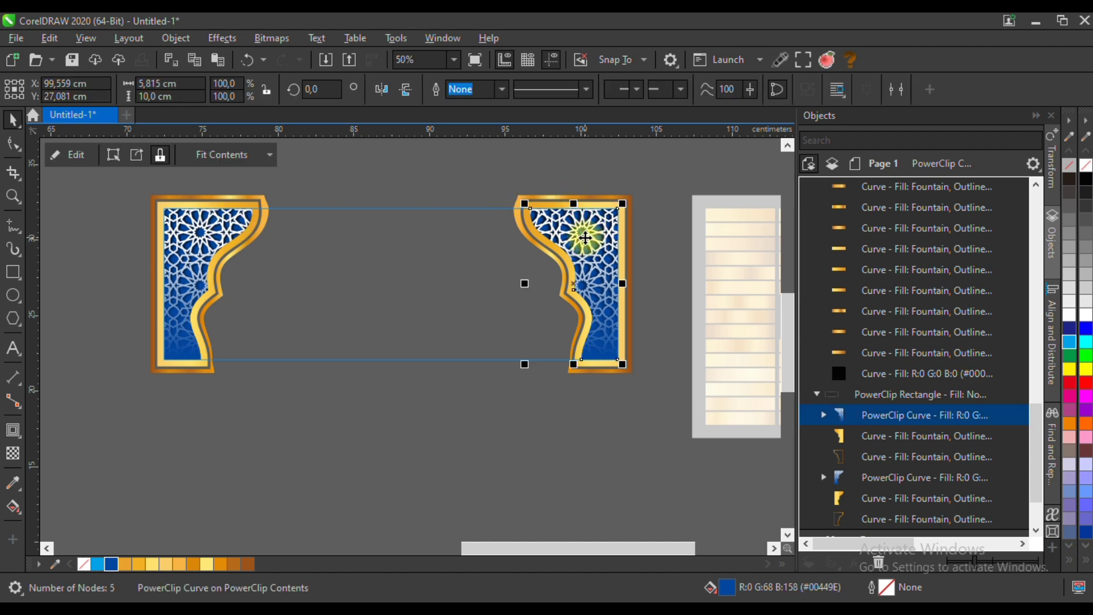
left_click(71, 154)
left_click(645, 227)
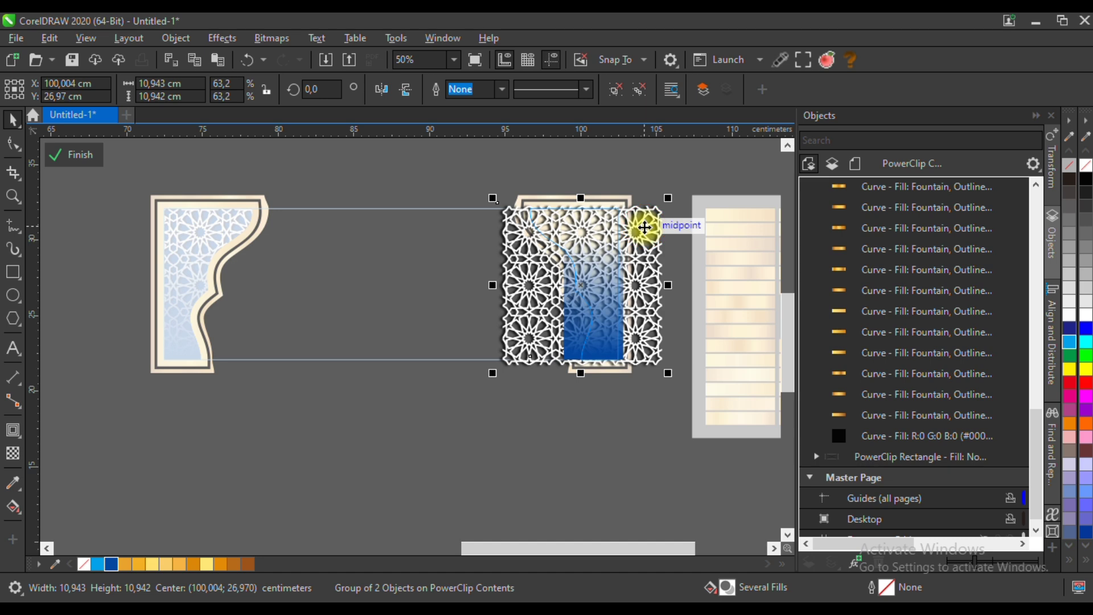
left_click(644, 226, "ctrl")
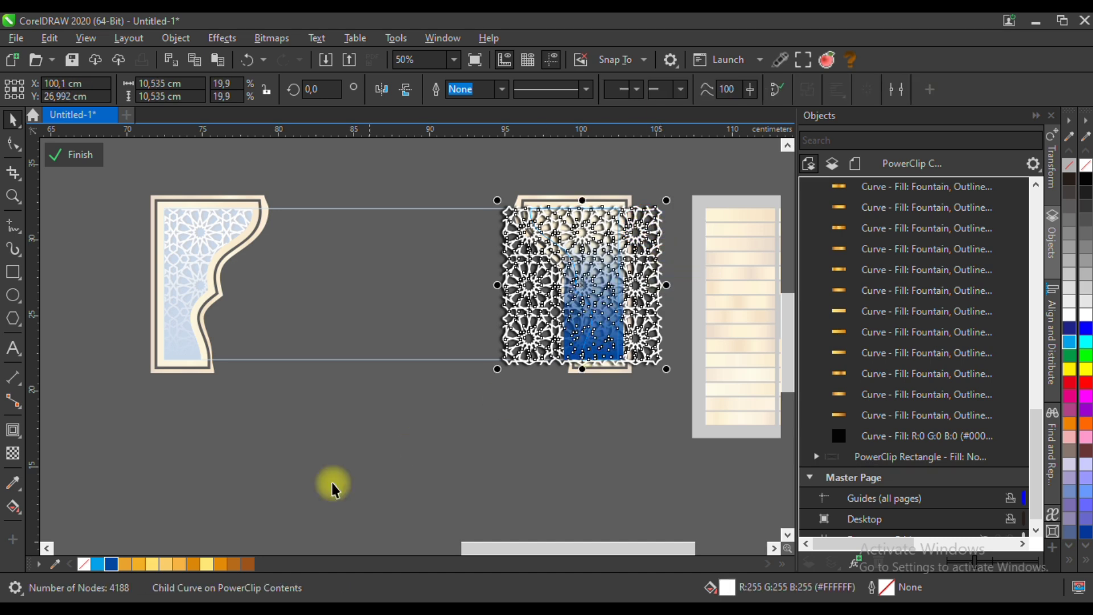
left_click(101, 567)
Step: Apply a diagonal cyan-to-white linear fountain fill to the star pattern, running from lower left to upper right
scroll(593, 230, "up", 2)
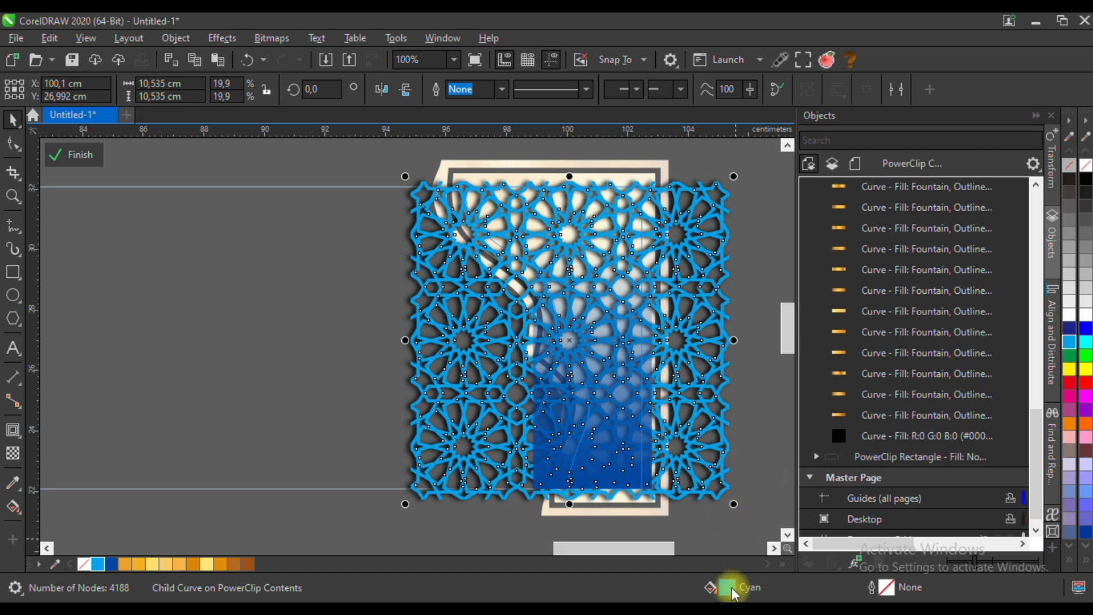
left_click(13, 506)
left_click_drag(481, 387, 672, 150)
scroll(547, 376, "down", 2)
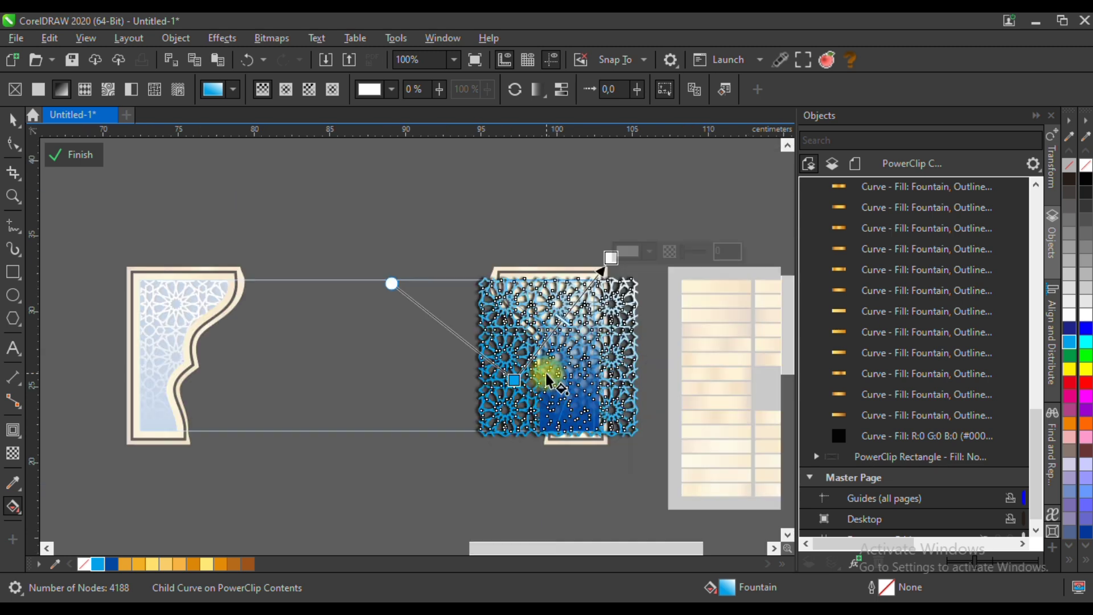
Step: Finish editing the right panel's star pattern and delete the old left panel with its gold bands
left_click(80, 158)
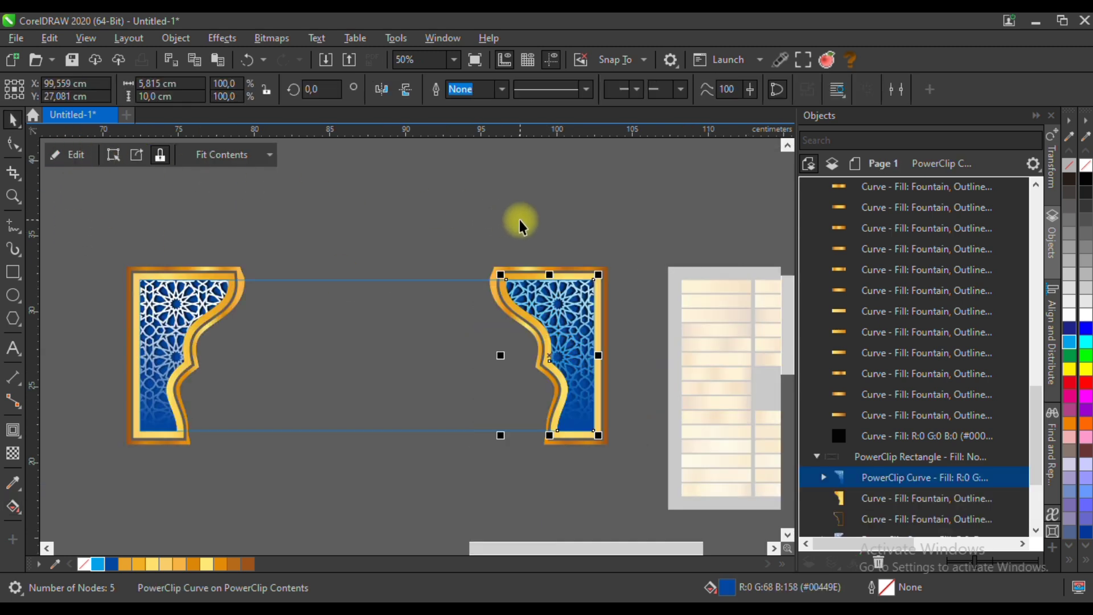
double_click(563, 306)
left_click_drag(257, 222, 108, 448)
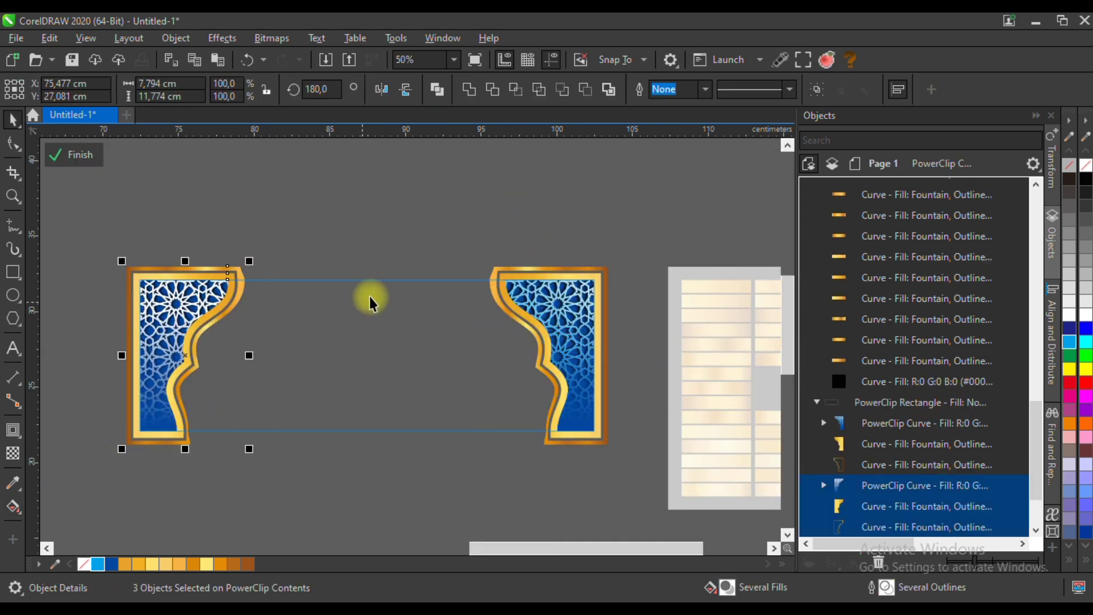
key("Delete")
Step: Copy the right panel with its gold bands to the long rectangle's left end and mirror it horizontally
left_click(602, 377)
left_click_drag(601, 377, 251, 305)
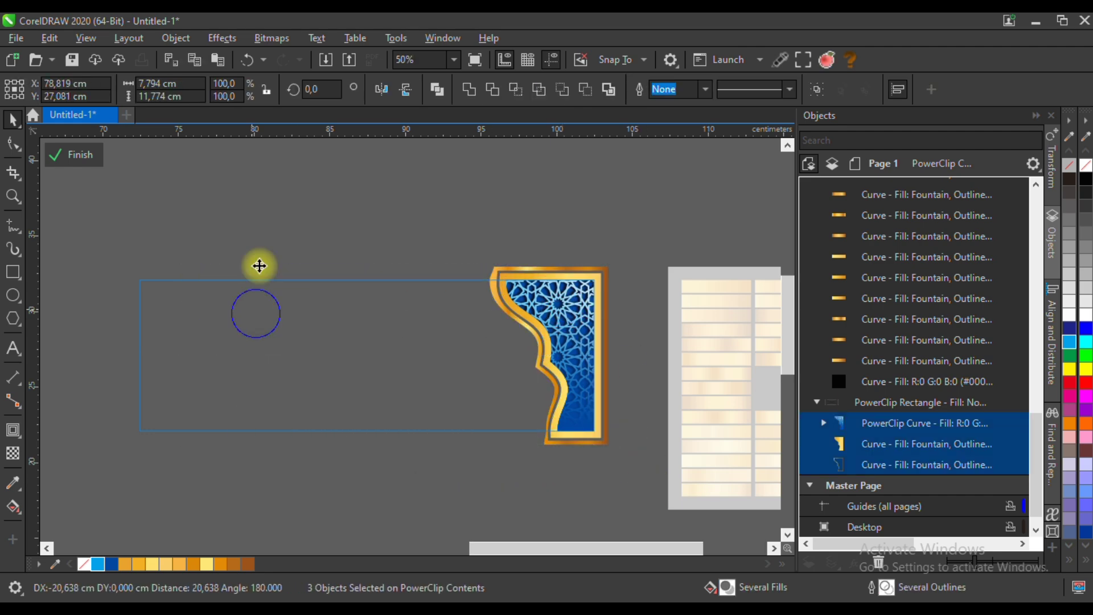
left_click(381, 90)
Step: Snap the mirrored copy to the long rectangle's left edge and finish editing the PowerClip contents
scroll(153, 272, "up", 2)
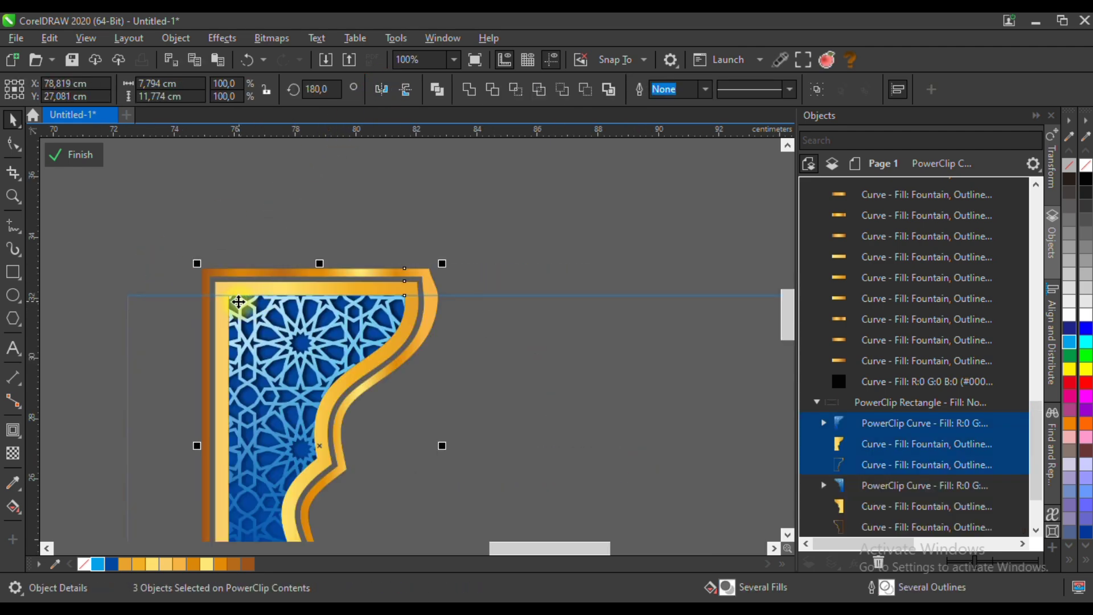
left_click_drag(232, 301, 127, 302)
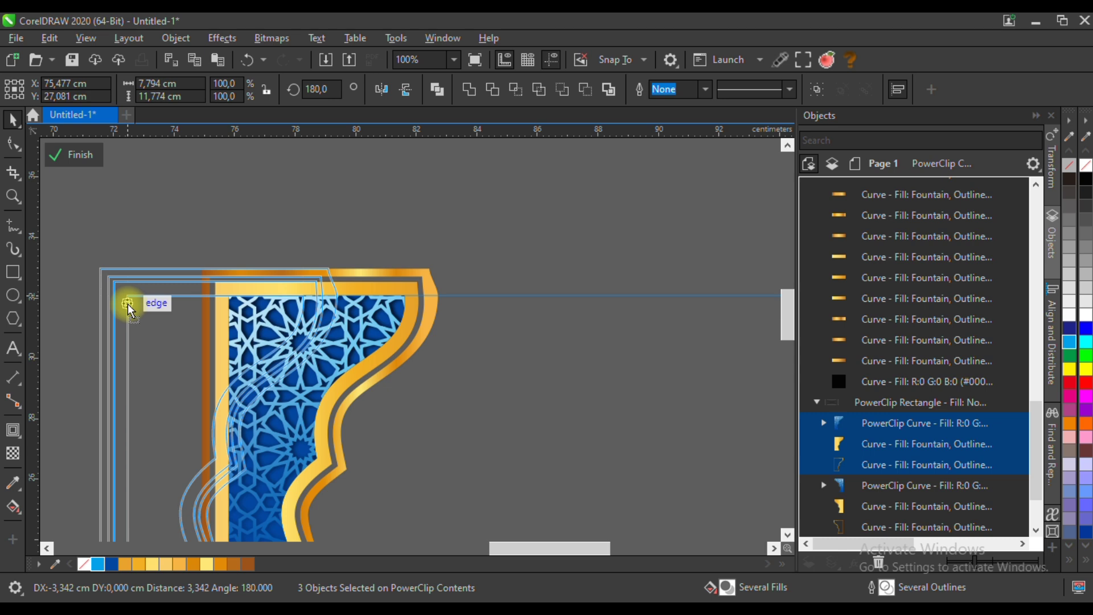
scroll(246, 247, "down", 2)
left_click(75, 156)
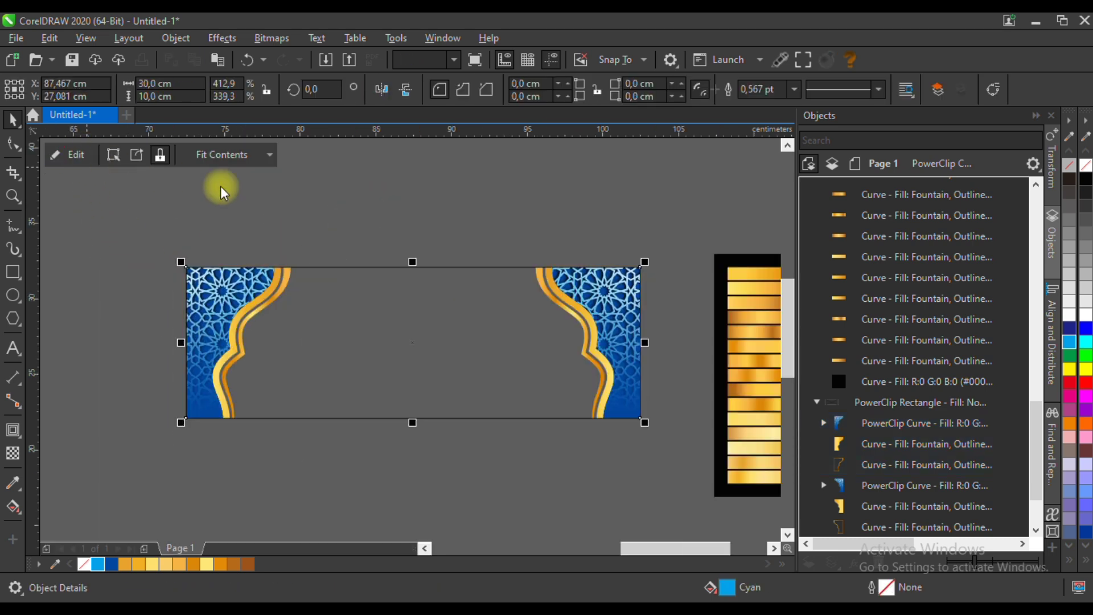
Step: Fill the long rectangle with dark blue (R0 G68 B158) and give it an elliptical fountain fill with a black node
left_click(113, 564)
left_click(13, 506)
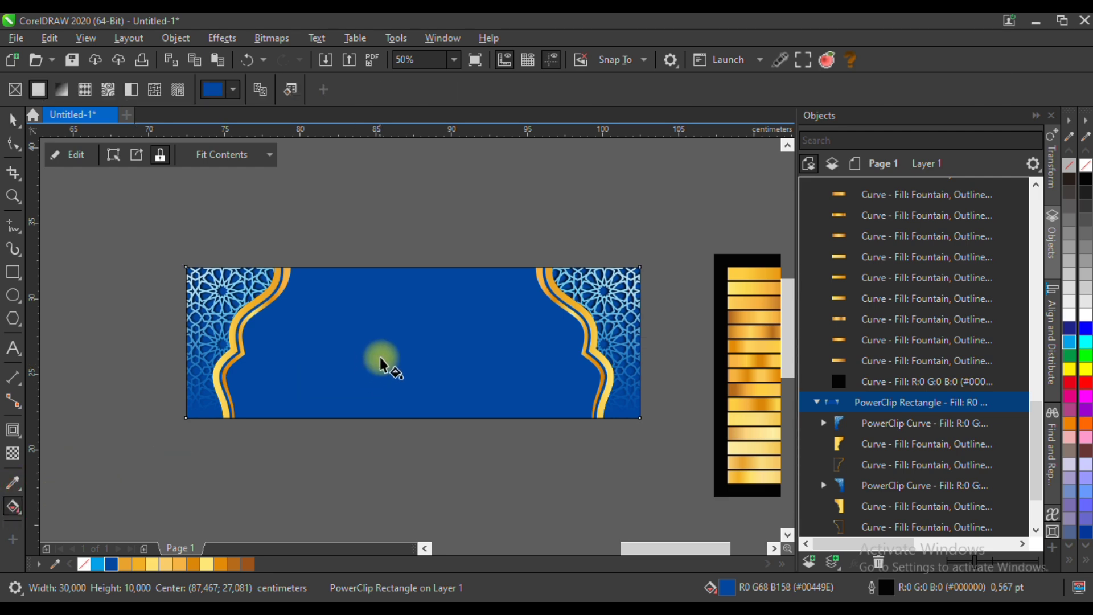
left_click_drag(412, 344, 599, 342)
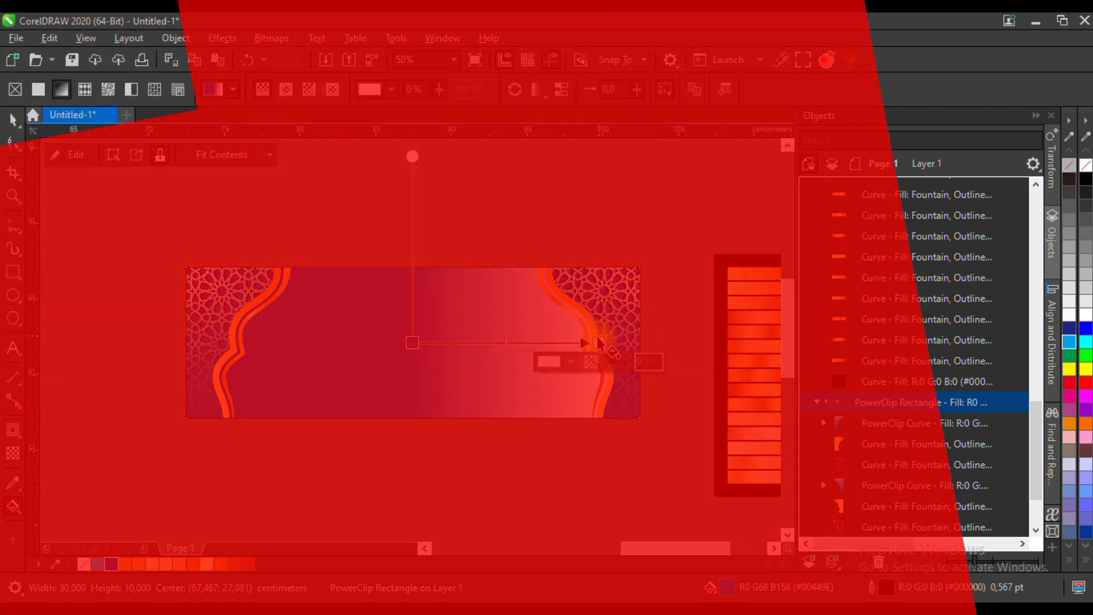
left_click(1069, 178)
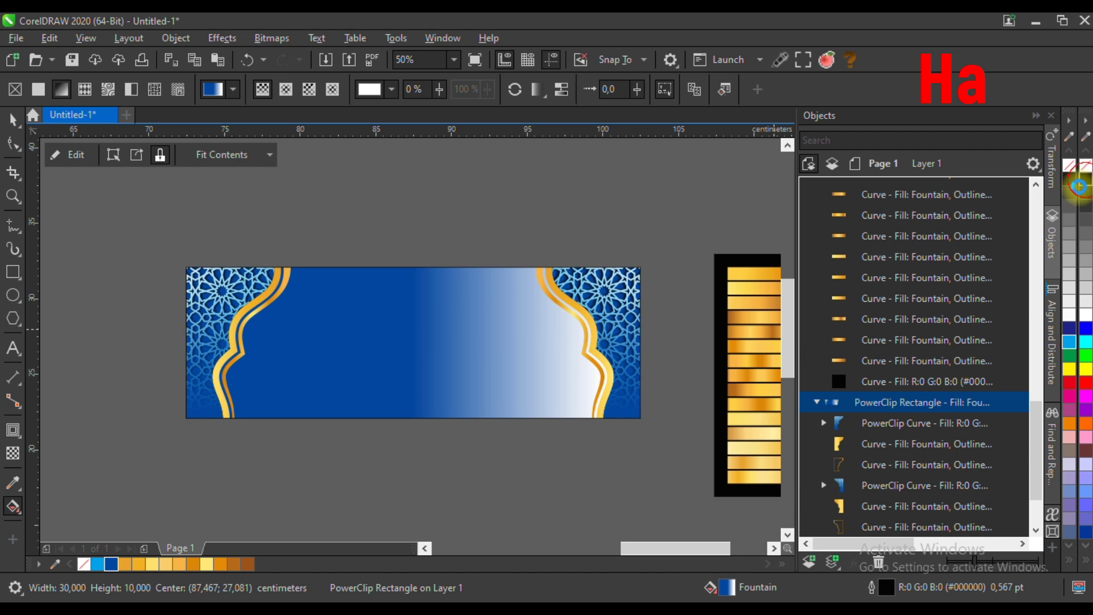
left_click(285, 89)
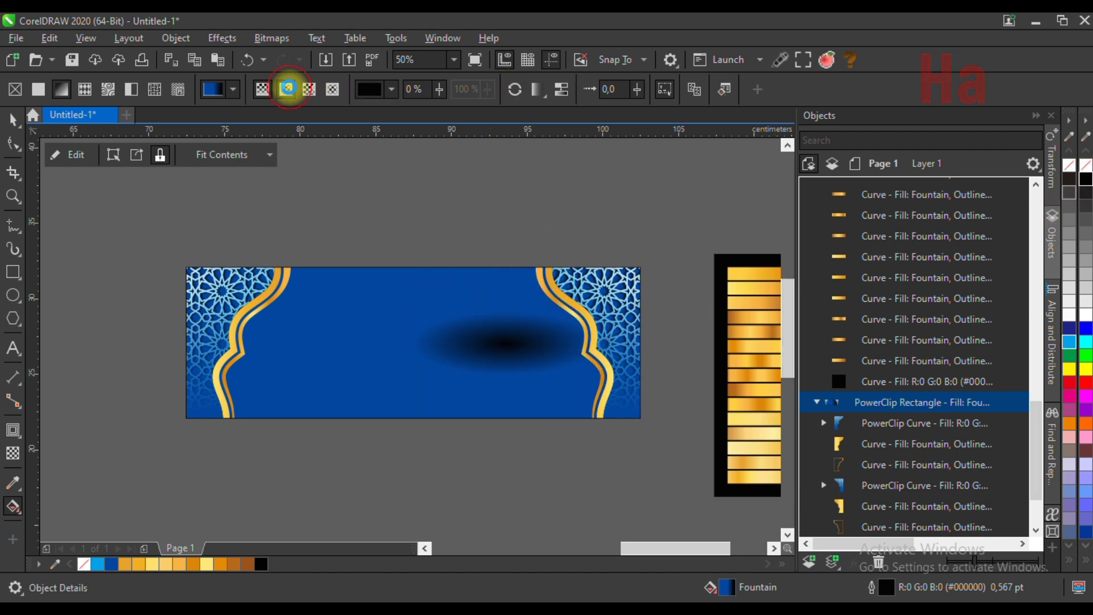
Step: Set the elliptical fountain fill's centre color to dark blue and its outer color to black
left_click(507, 343)
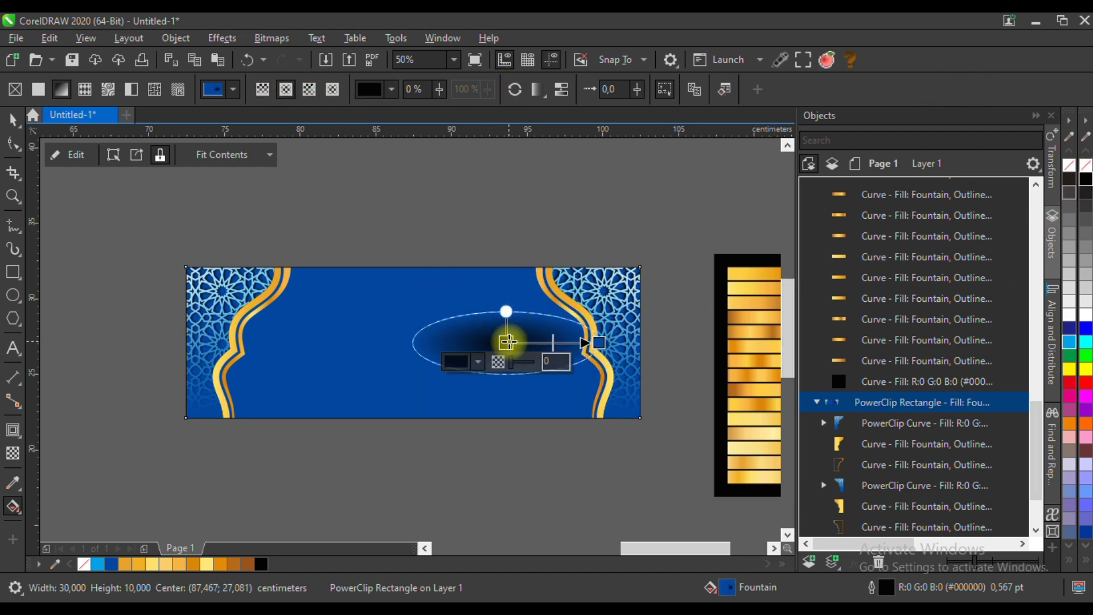
left_click(111, 564)
left_click(578, 337)
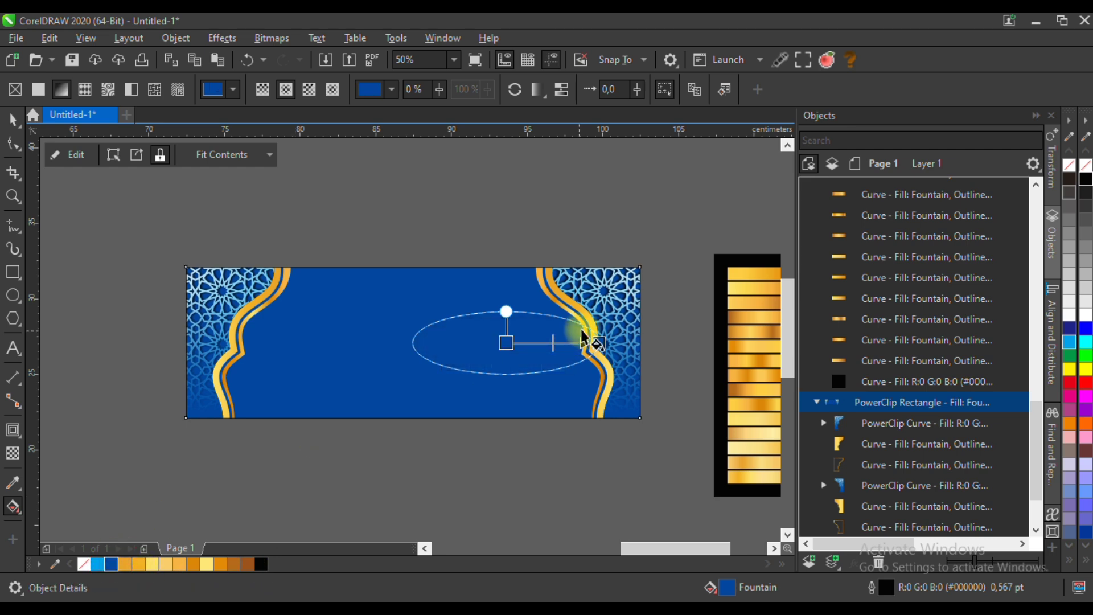
left_click(260, 564)
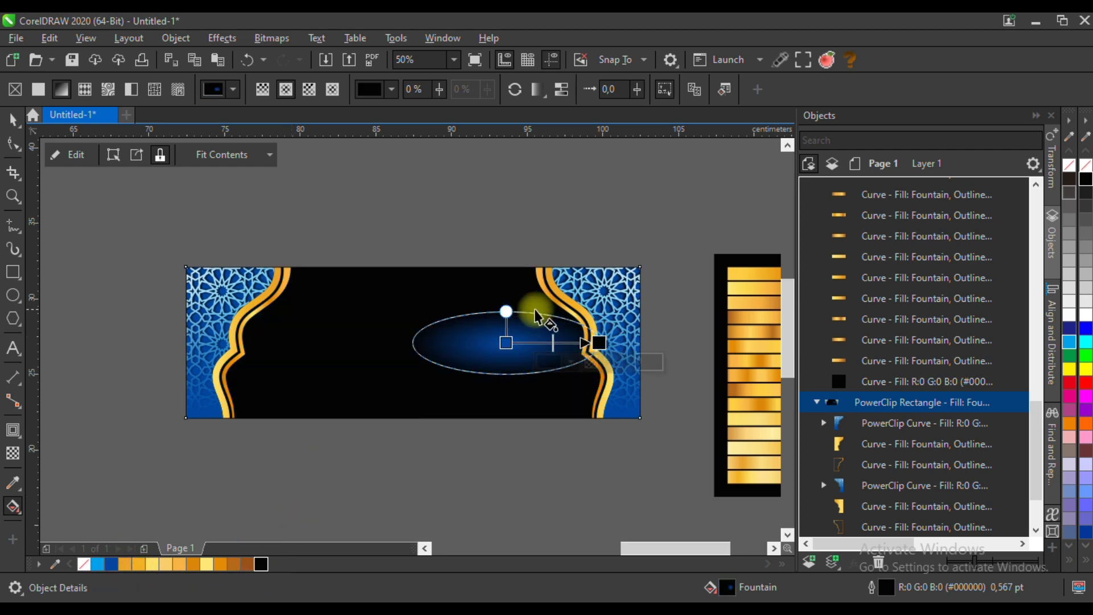
Step: Centre the elliptical fill on the rectangle, enlarge it slightly past both ends, and move its color midpoint outward
left_click_drag(503, 312, 505, 273)
left_click_drag(510, 342, 412, 343)
left_click_drag(603, 342, 649, 343)
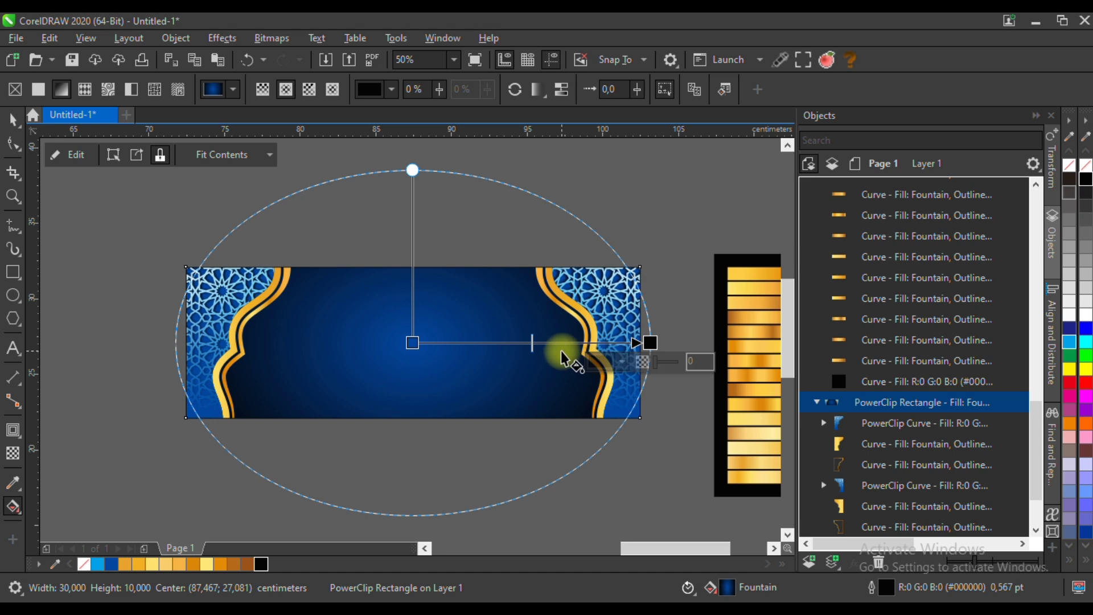
left_click_drag(531, 345, 560, 343)
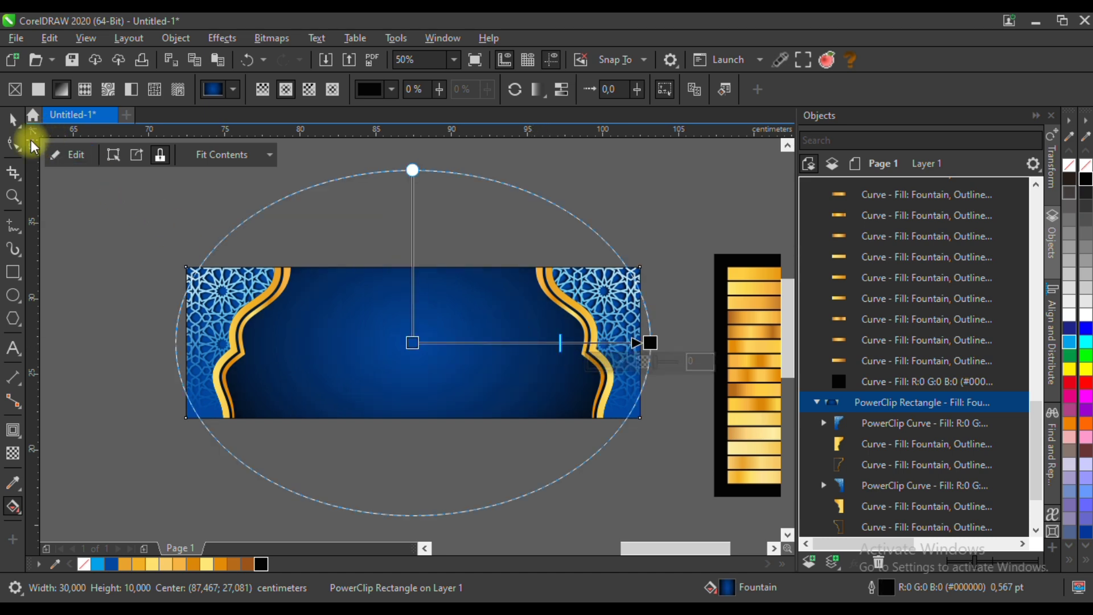
left_click(13, 120)
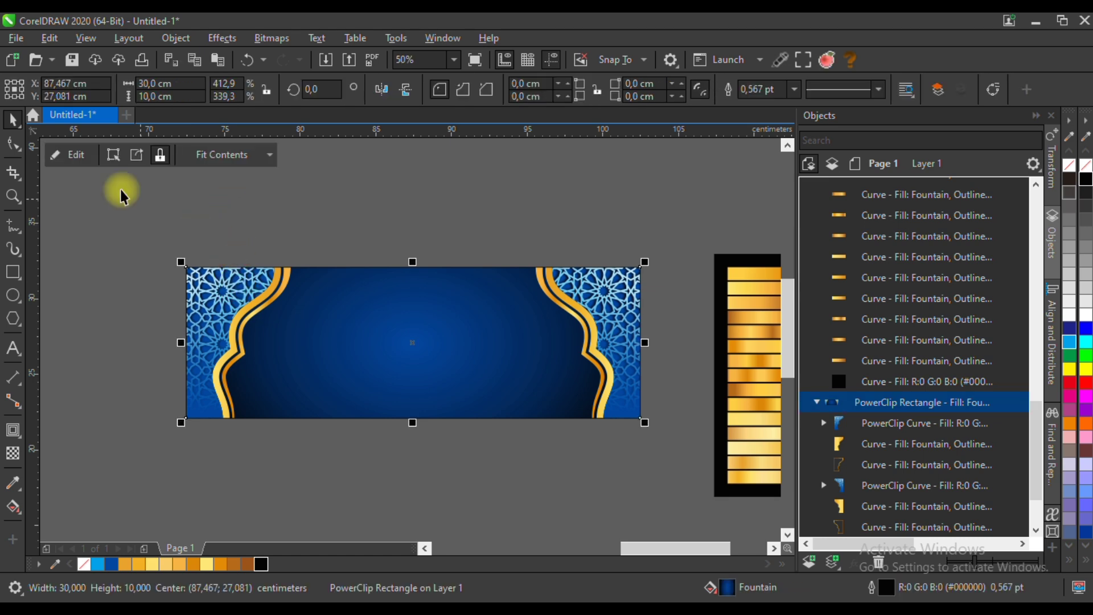
Step: Edit the rectangle's PowerClip contents, paste the black panel curve over the left panel, and give it a black outline with no fill
left_click(70, 156)
scroll(264, 302, "up", 2)
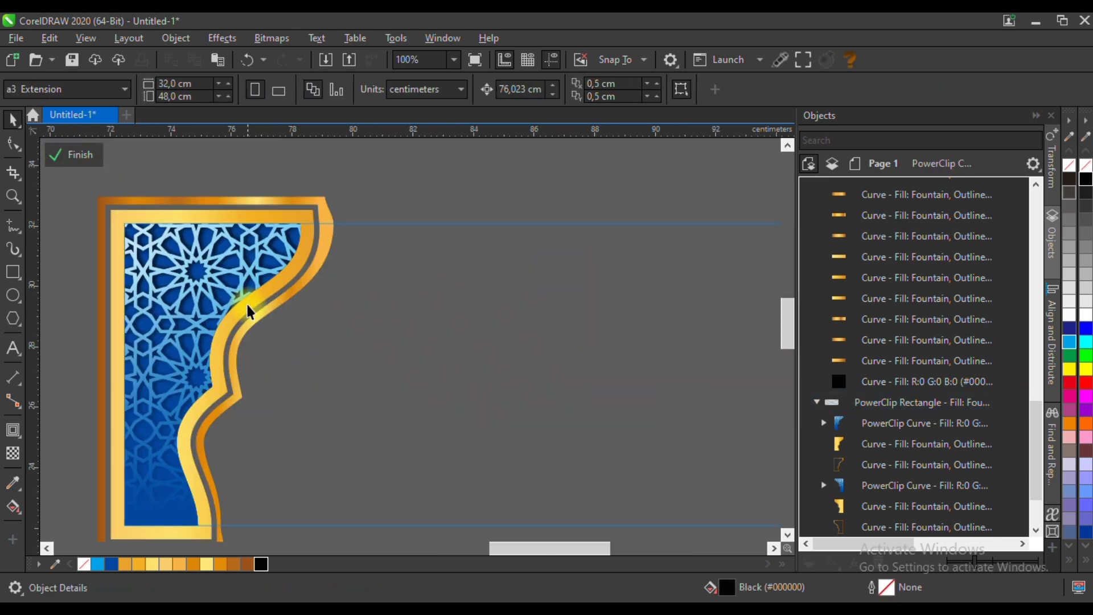
left_click(243, 295)
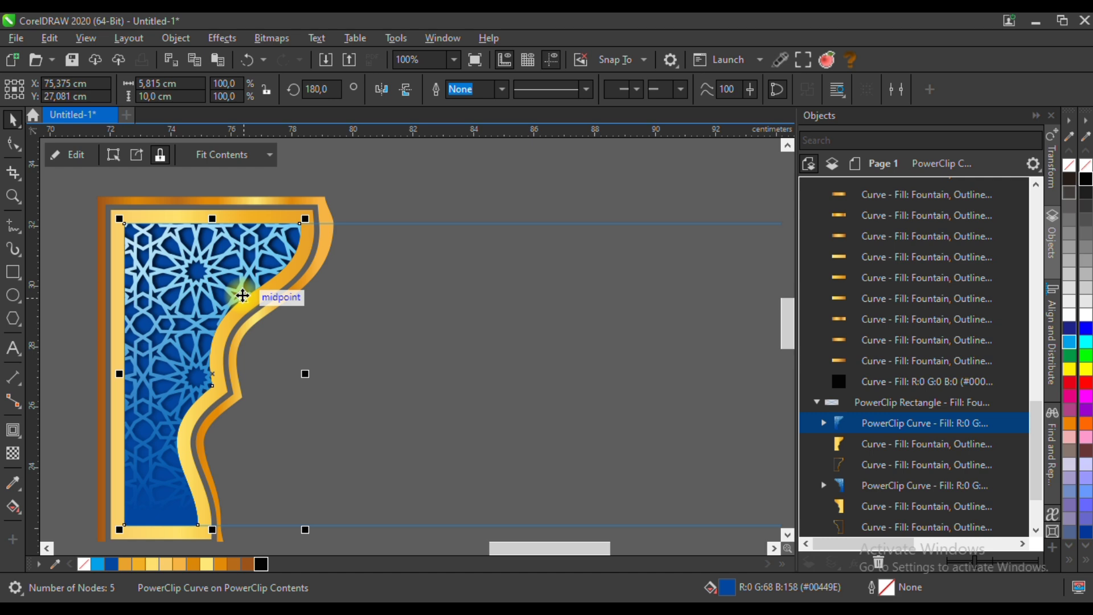
key("ctrl+v")
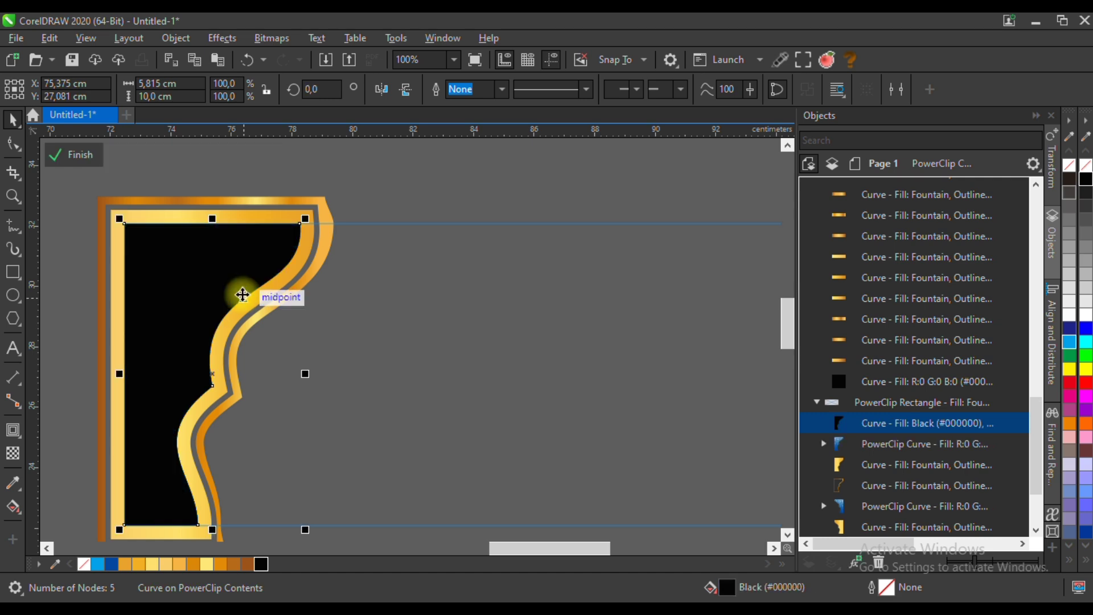
right_click(1085, 178)
left_click(1085, 165)
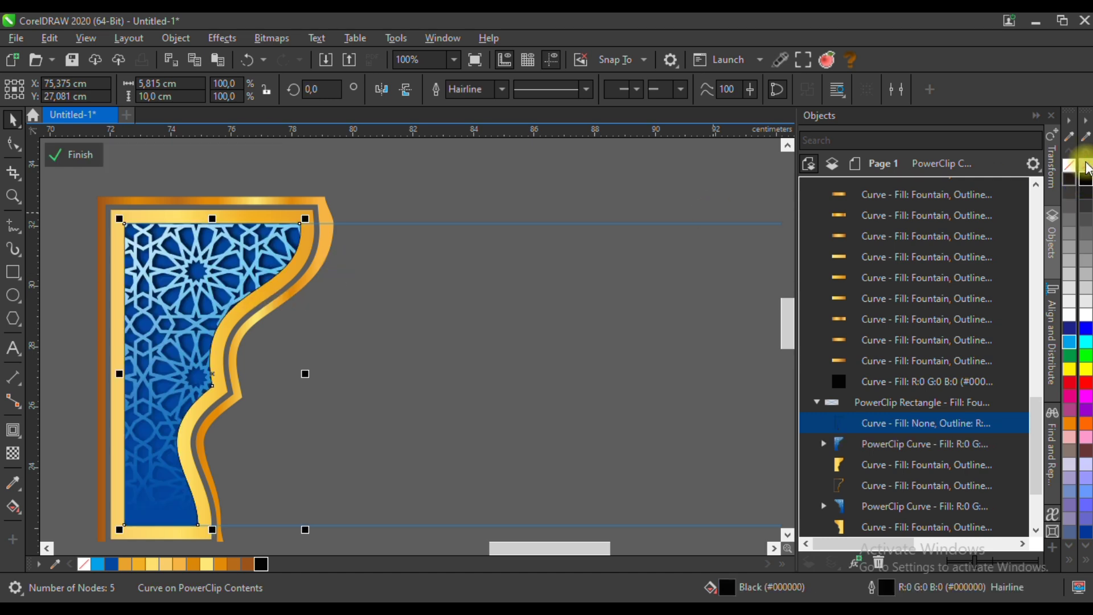
Step: Set the pasted panel curve's outline width to 8 pt
left_click(501, 89)
left_click(486, 203)
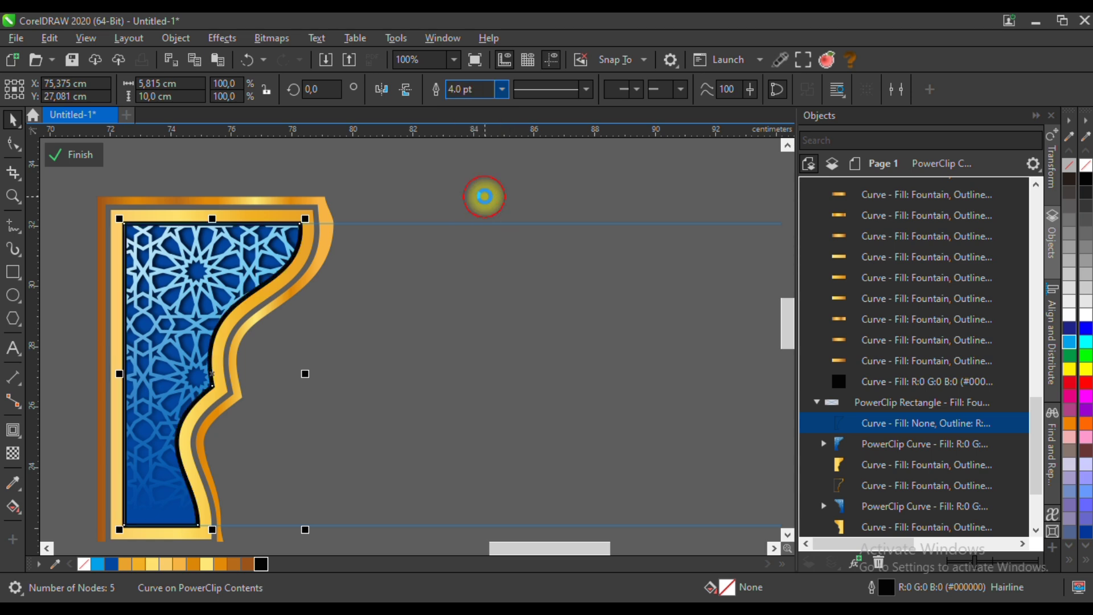
left_click(502, 88)
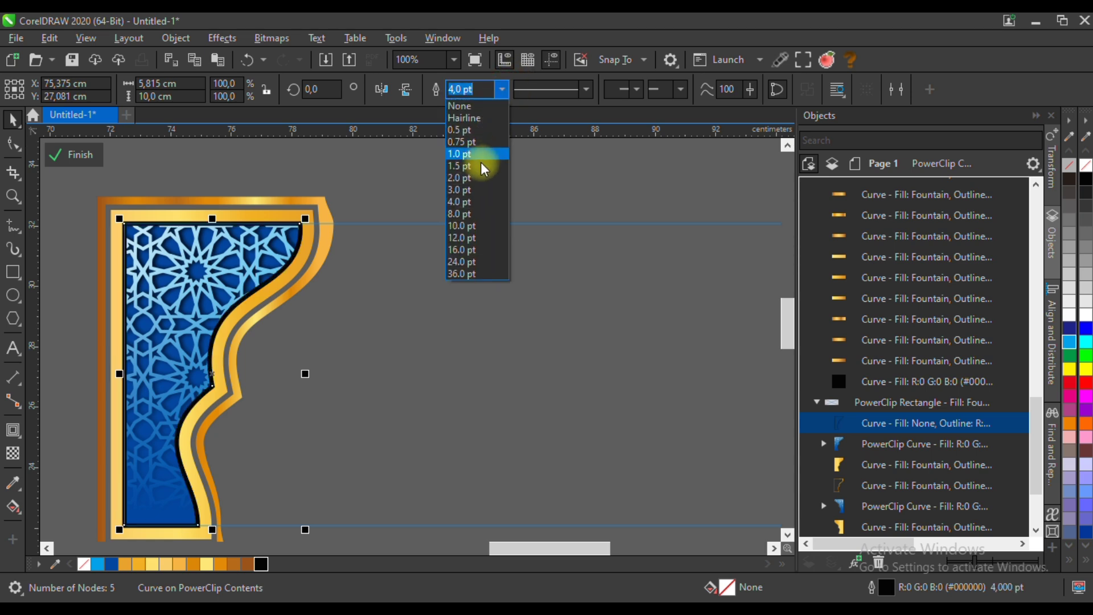
left_click(476, 214)
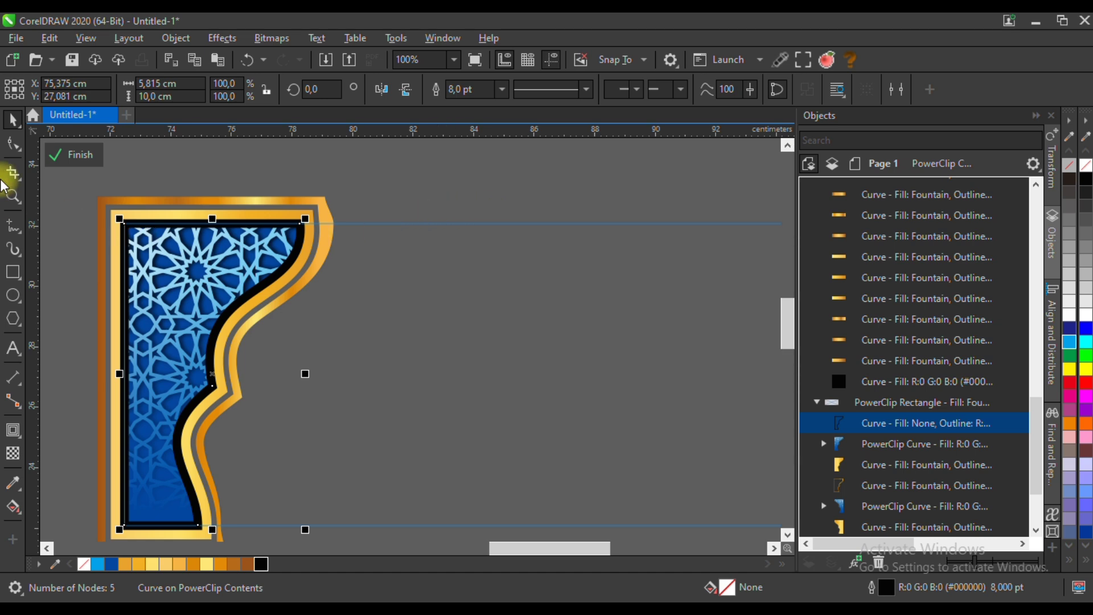
Step: Break the outlined curve at its top-left corner and delete the corner nodes, leaving only the wavy edge line
left_click(14, 144)
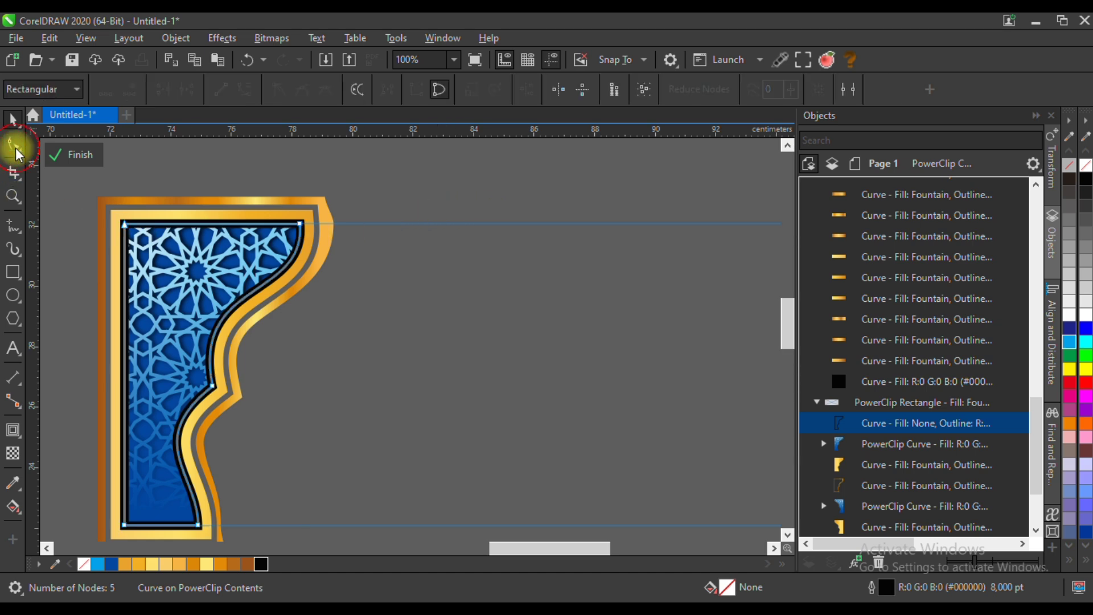
left_click(124, 225)
left_click(187, 90)
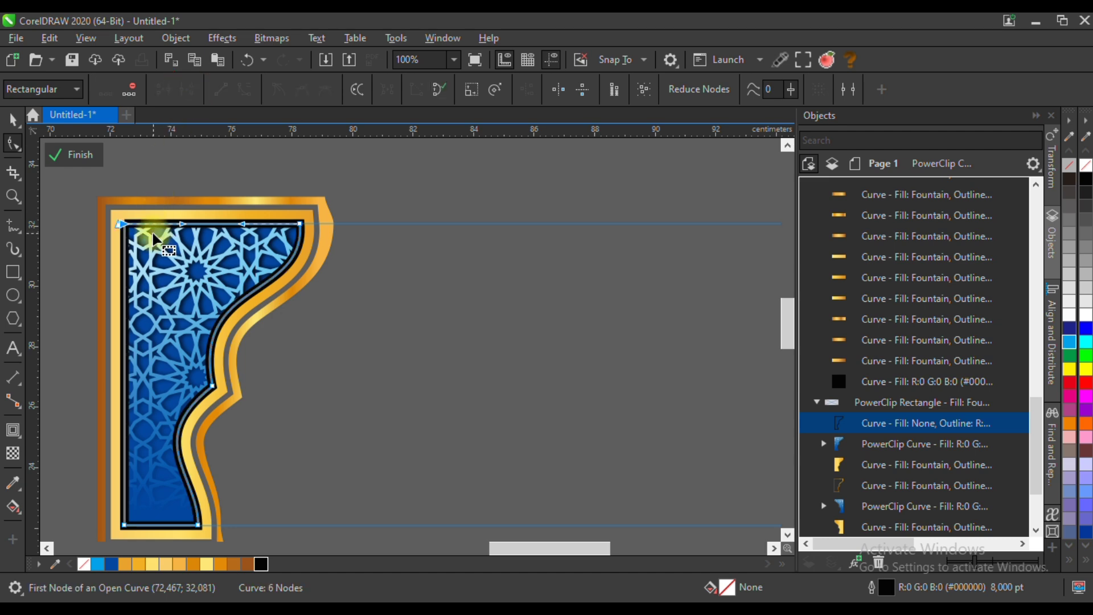
left_click(120, 226)
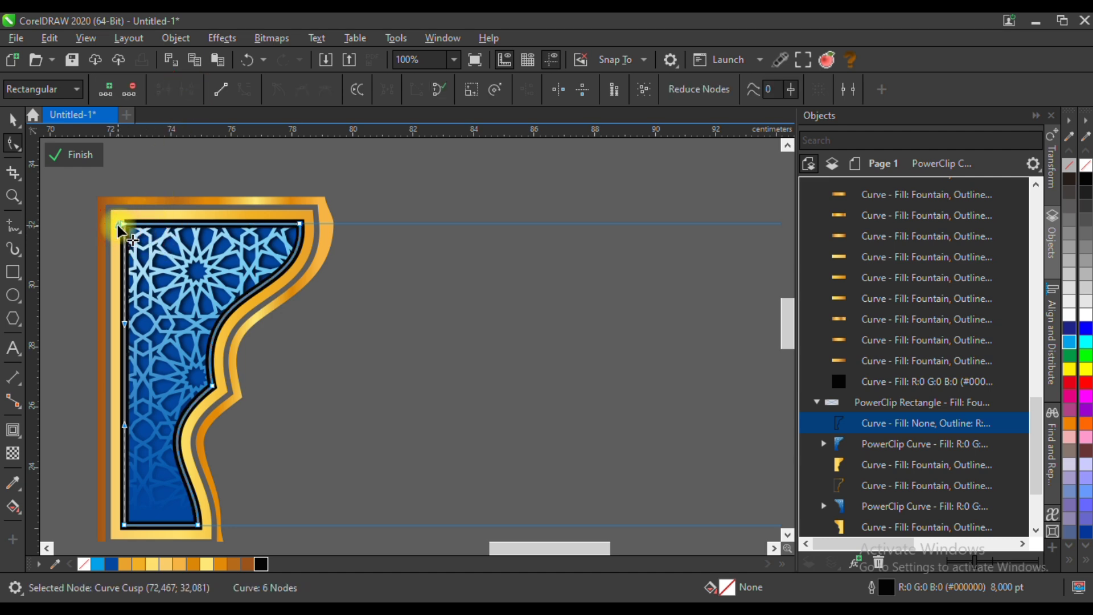
key("Delete")
left_click(124, 225)
key("Delete")
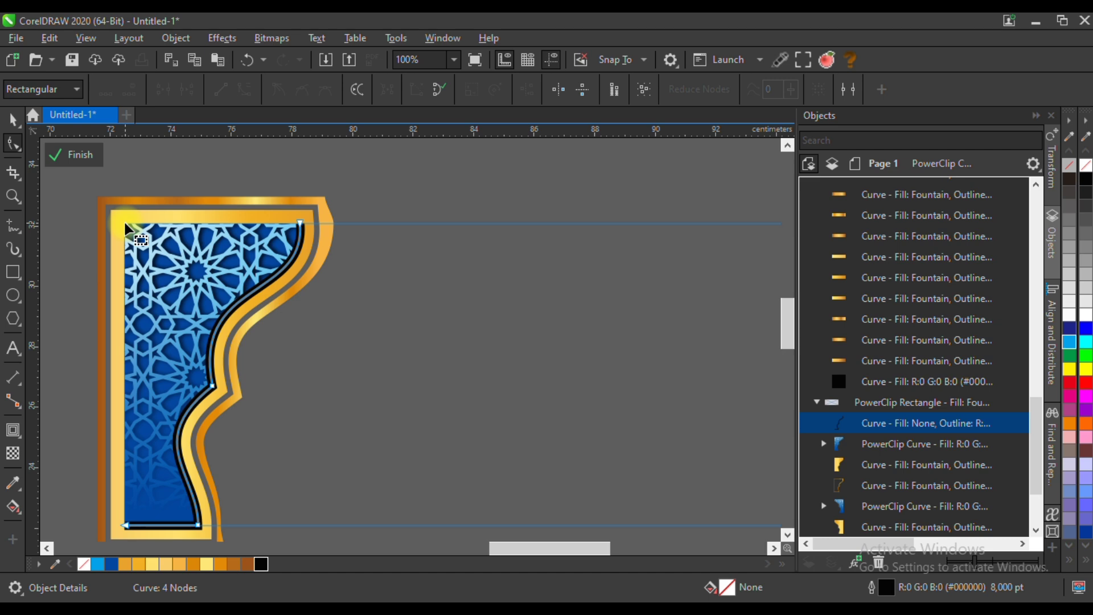
left_click(126, 525)
key("Delete")
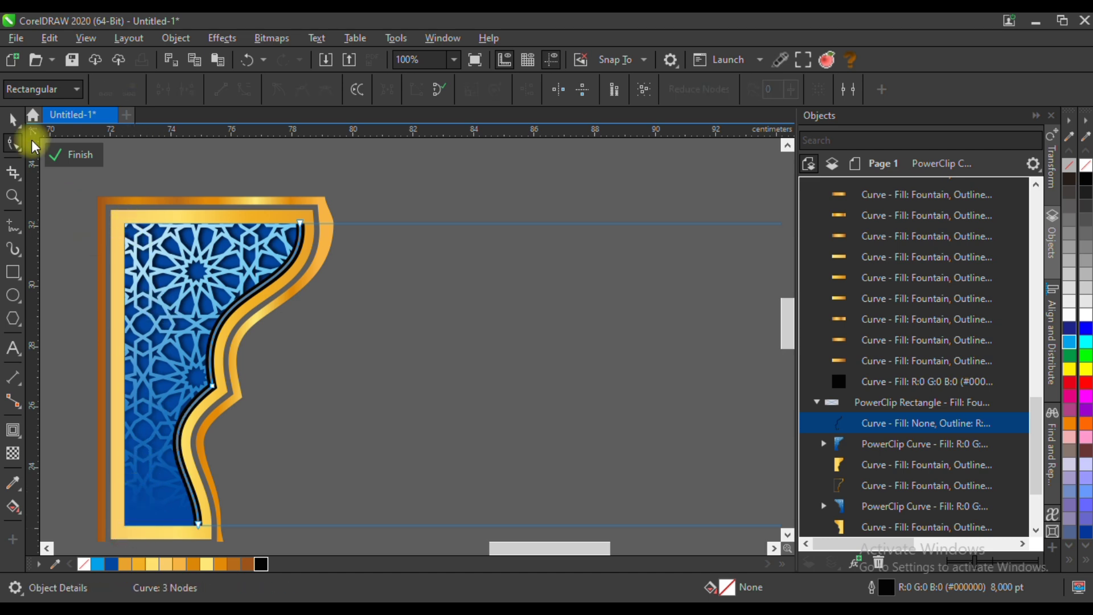
left_click(13, 121)
Step: Convert the black wavy line to a 300 dpi CMYK bitmap with anti-aliasing and a transparent background
left_click(264, 39)
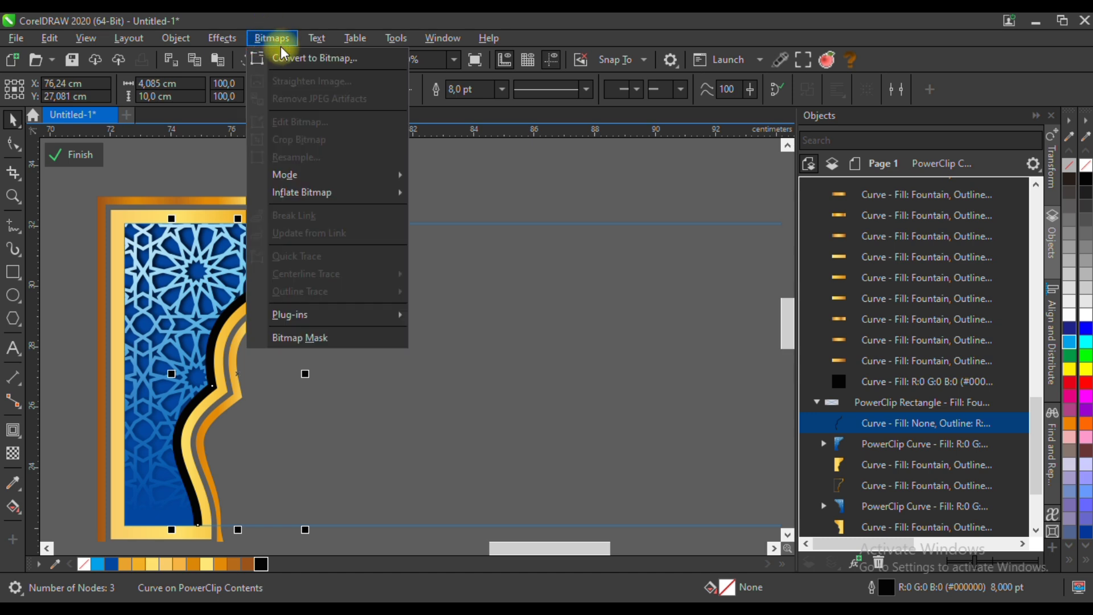
left_click(289, 59)
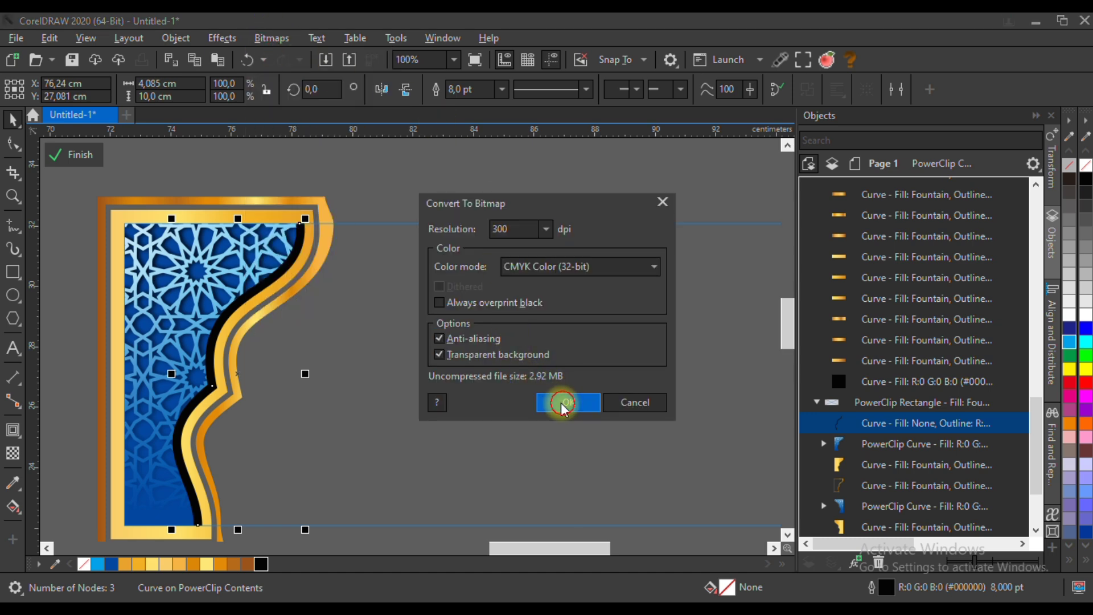
left_click(564, 403)
Step: Apply a Gaussian Blur with a 12.4-pixel radius to the black wavy line bitmap
left_click(221, 38)
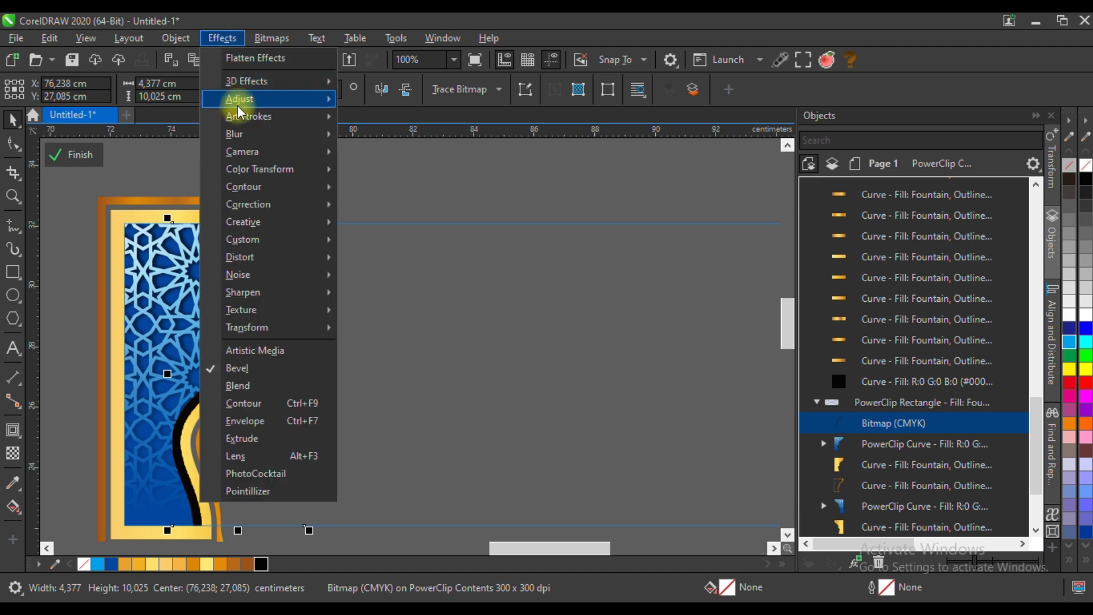
mouse_move(271, 140)
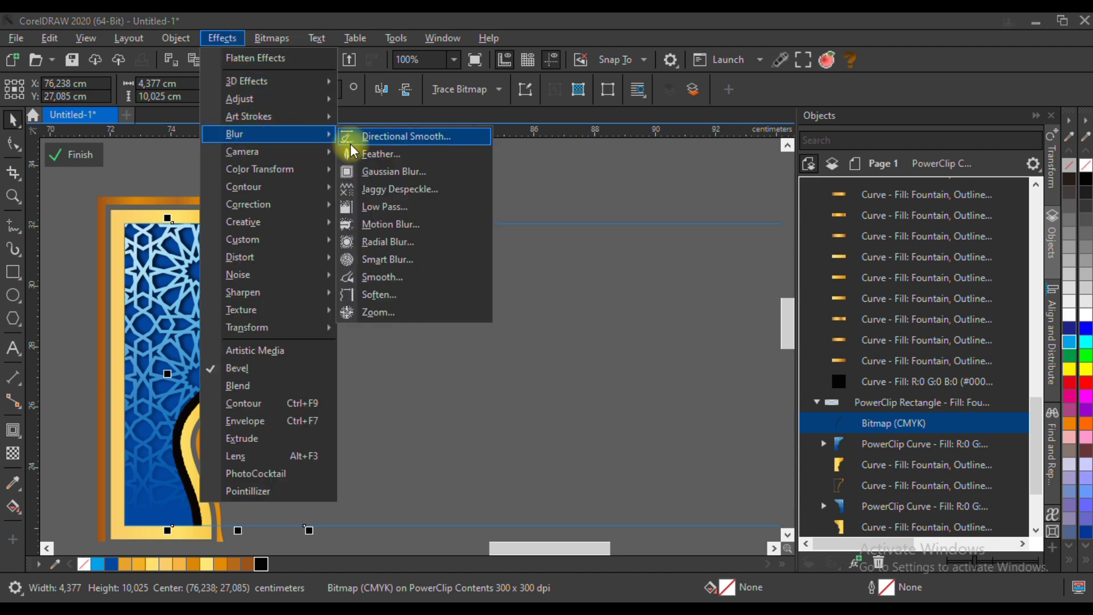
left_click(381, 169)
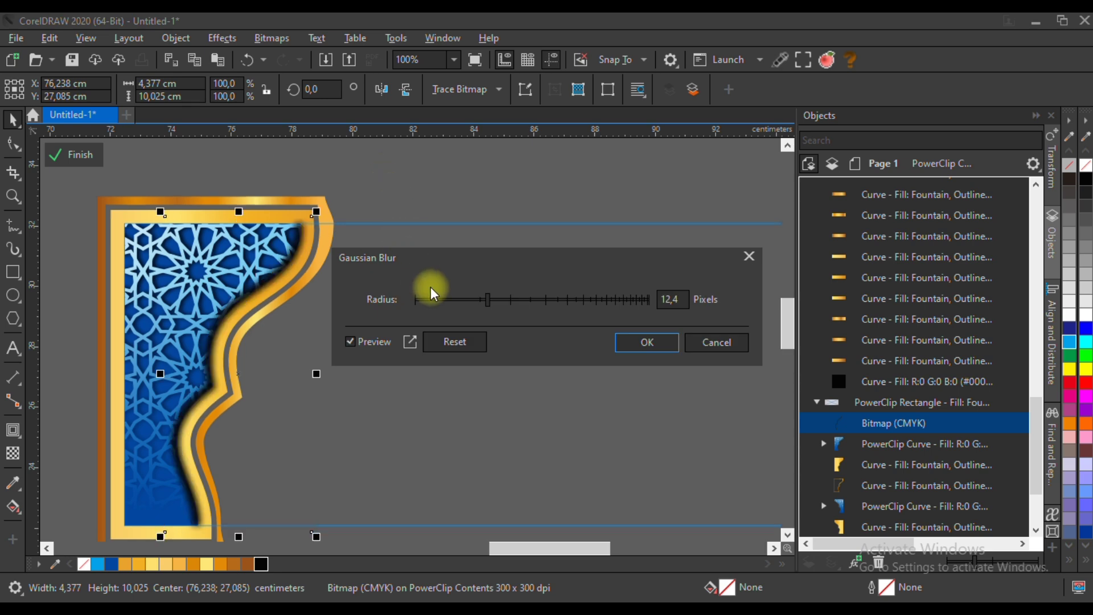
left_click(630, 342)
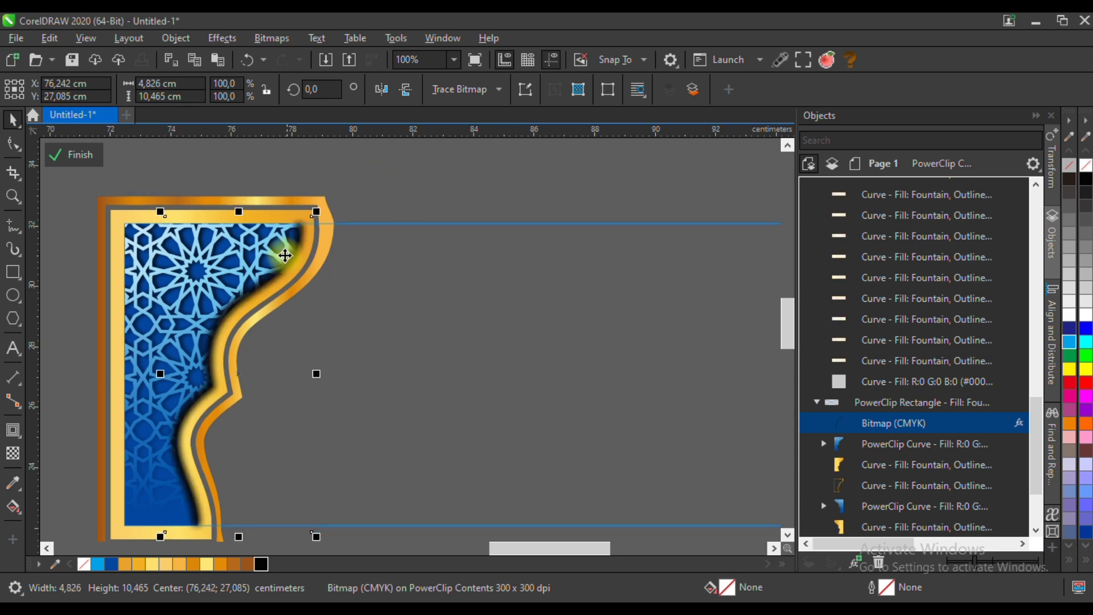
Step: Replace the unshadowed right panel with a horizontally mirrored copy of the shadowed left panel, aligned to the banner's right end
scroll(285, 255, "down", 2)
left_click_drag(495, 185, 701, 429)
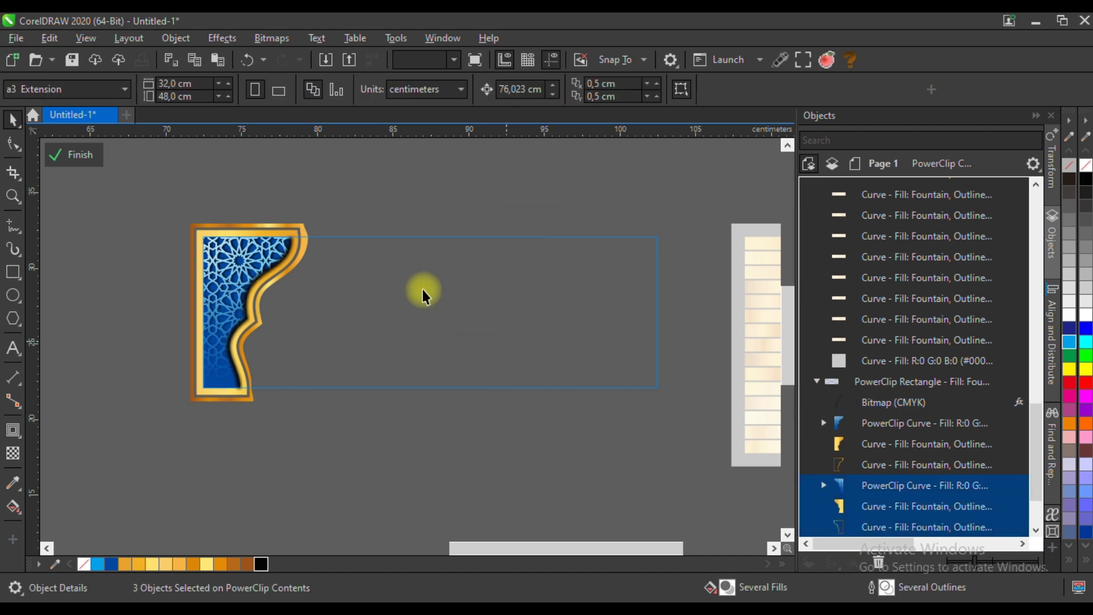
left_click_drag(271, 302, 563, 287)
left_click(381, 88)
scroll(631, 262, "up", 2)
left_click_drag(617, 244, 694, 245)
scroll(695, 245, "down", 2)
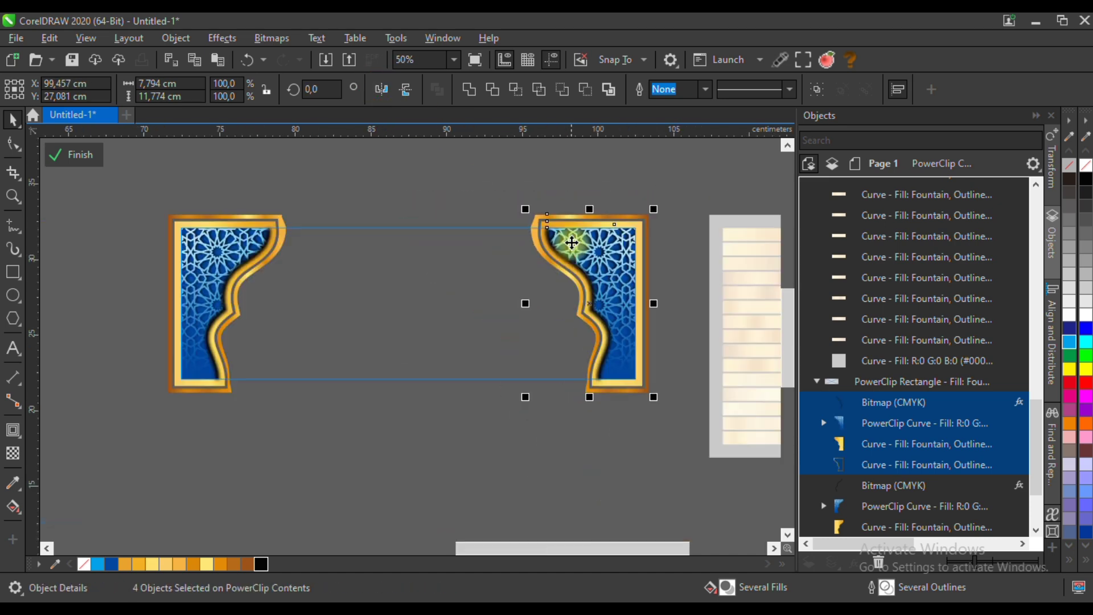
Step: Finish editing the banner rectangle's PowerClip contents and deselect it
left_click(420, 188)
left_click(90, 156)
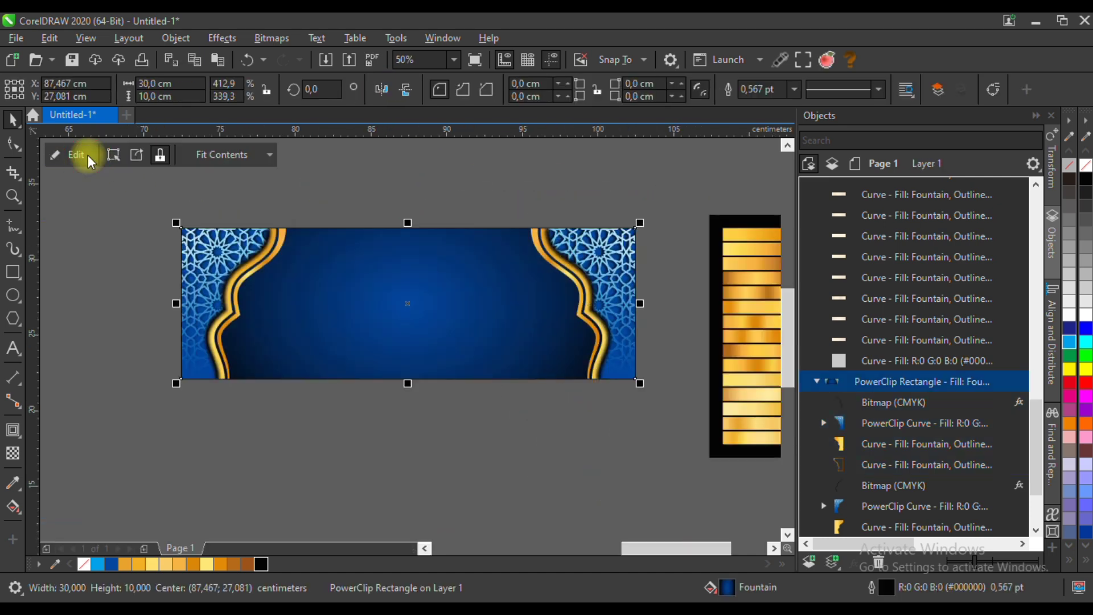
left_click(428, 188)
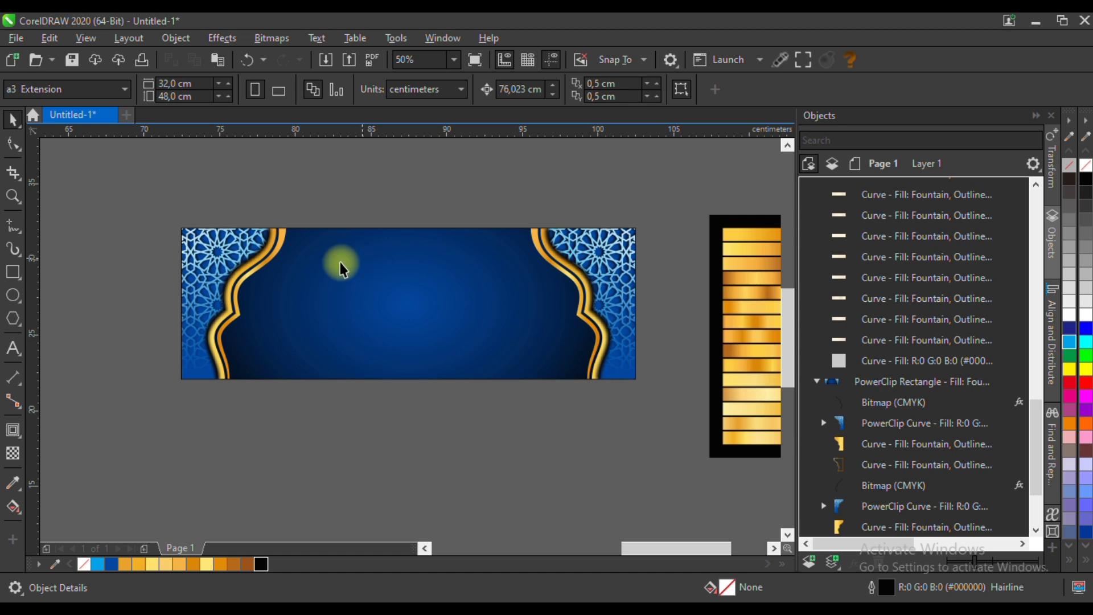
Step: Start an artistic text on the banner's blue centre with the line "Selamat Menunaikan Ibadah Puasa"
left_click(20, 357)
left_click(333, 288)
scroll(345, 260, "up", 2)
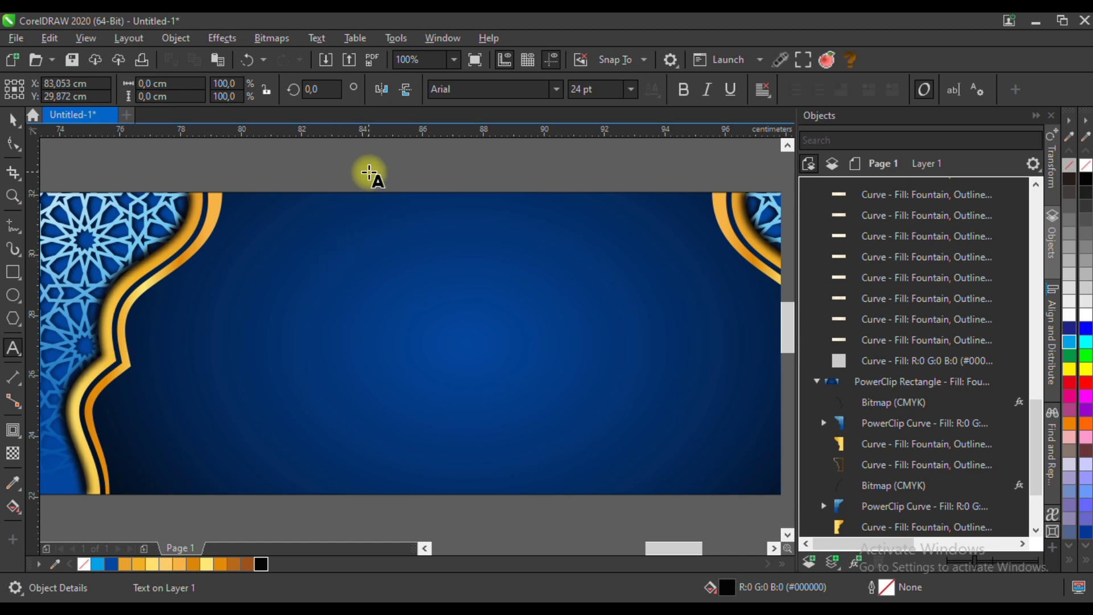
type("Sr")
key("BackSpace")
type("elamat M")
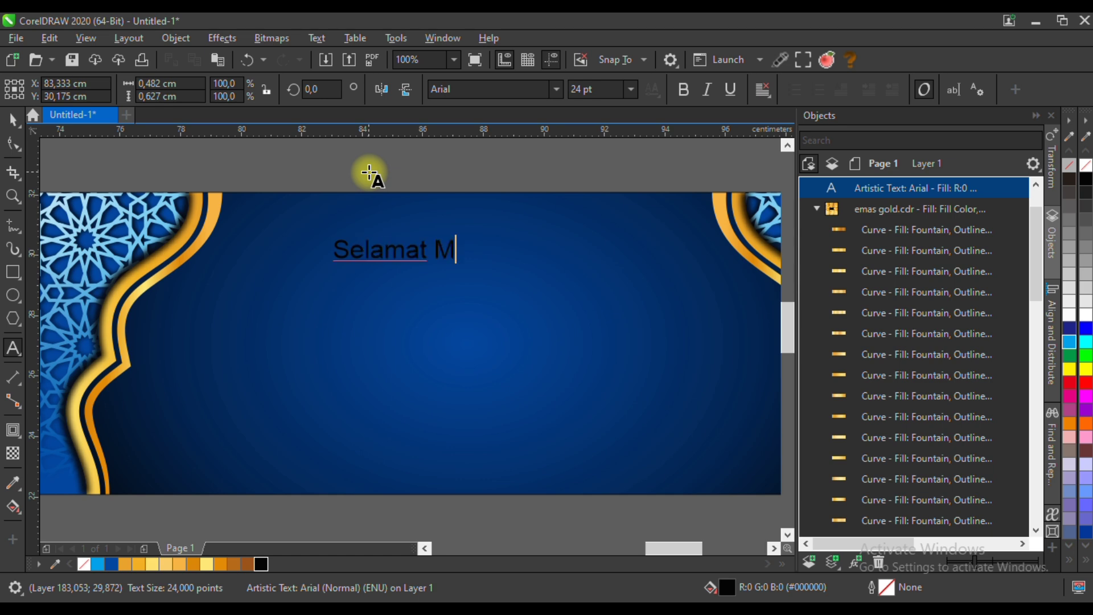
type("enuna")
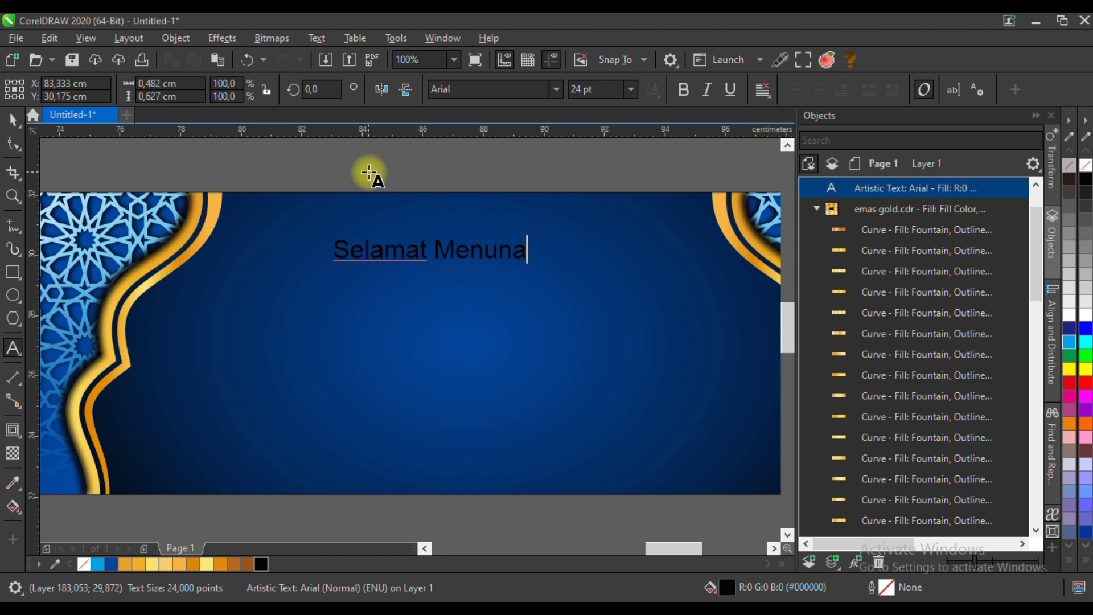
type("ikan Iba")
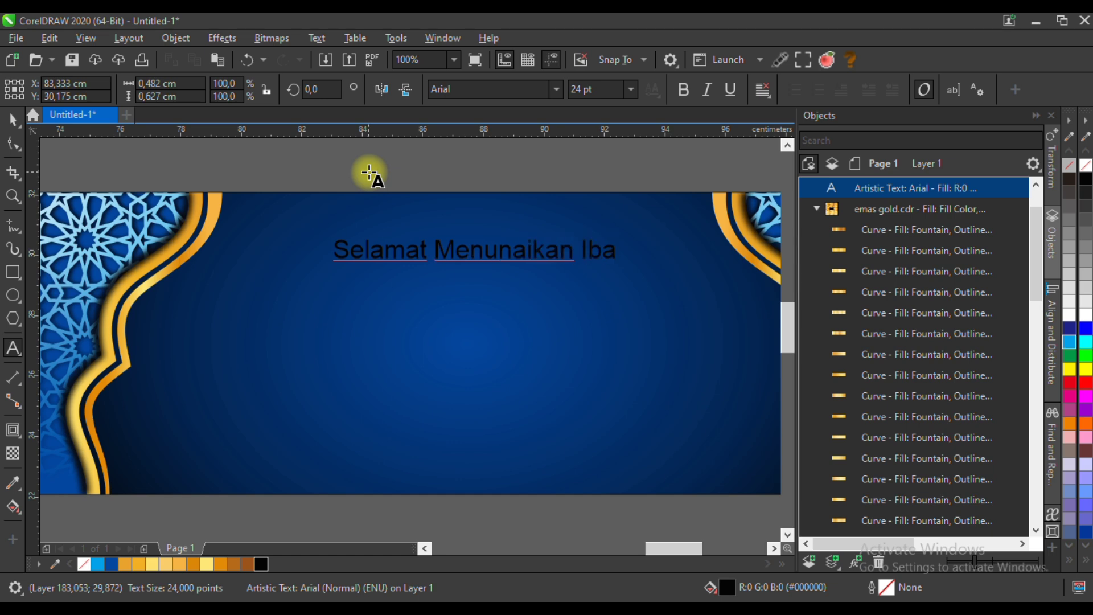
type("dah ")
type("Puasa ")
Step: Add "RAMADHAN" and "1446 H / 2025 M" as the second and third lines of the text
type("RAMADHAN")
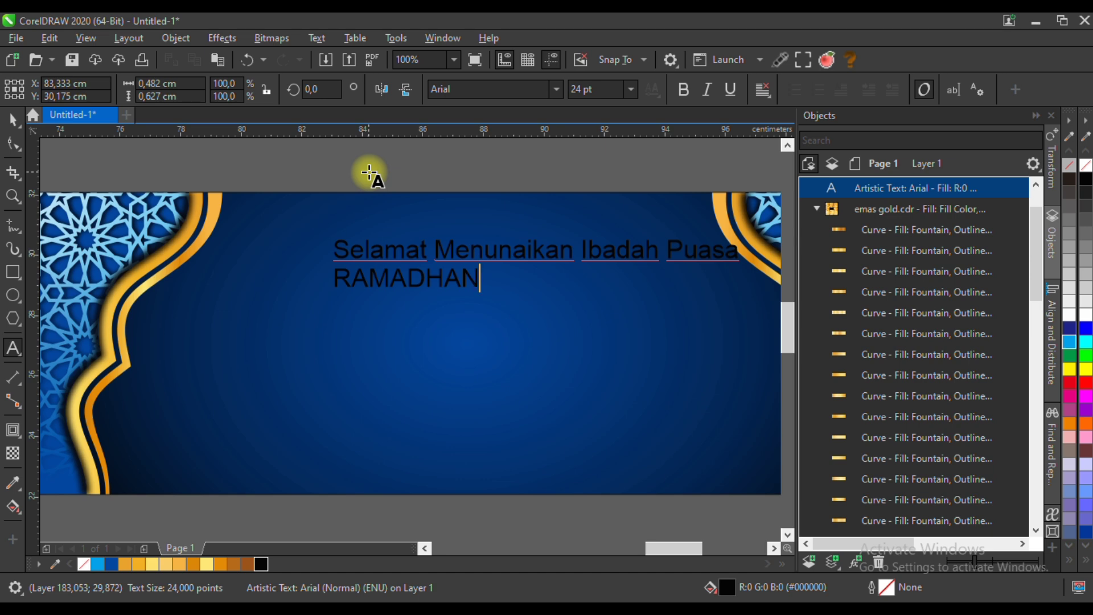
key("Return")
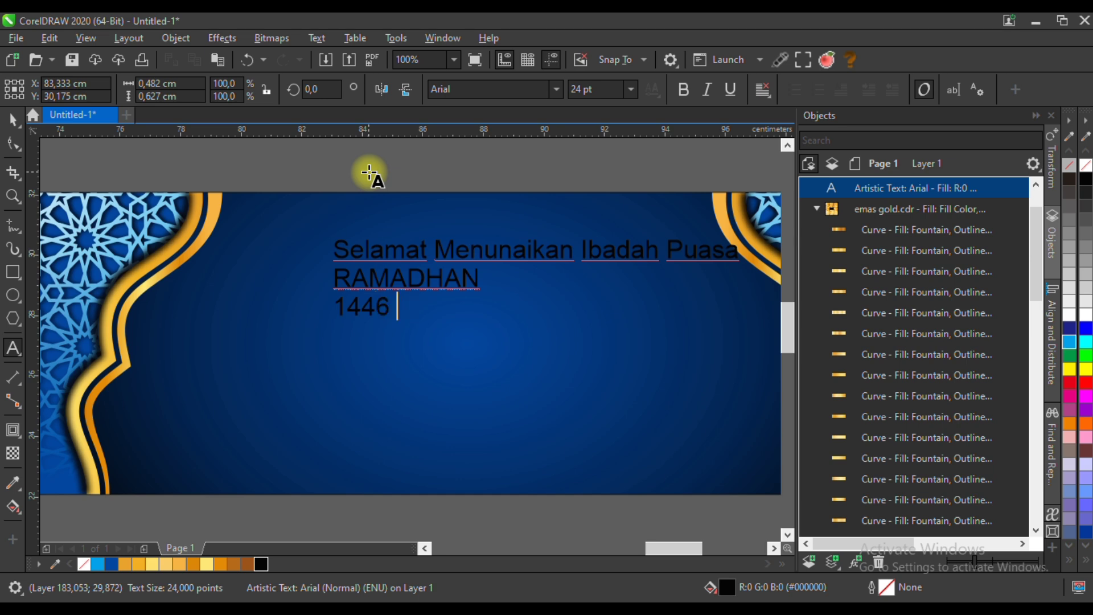
type("1446 H / 2025 M")
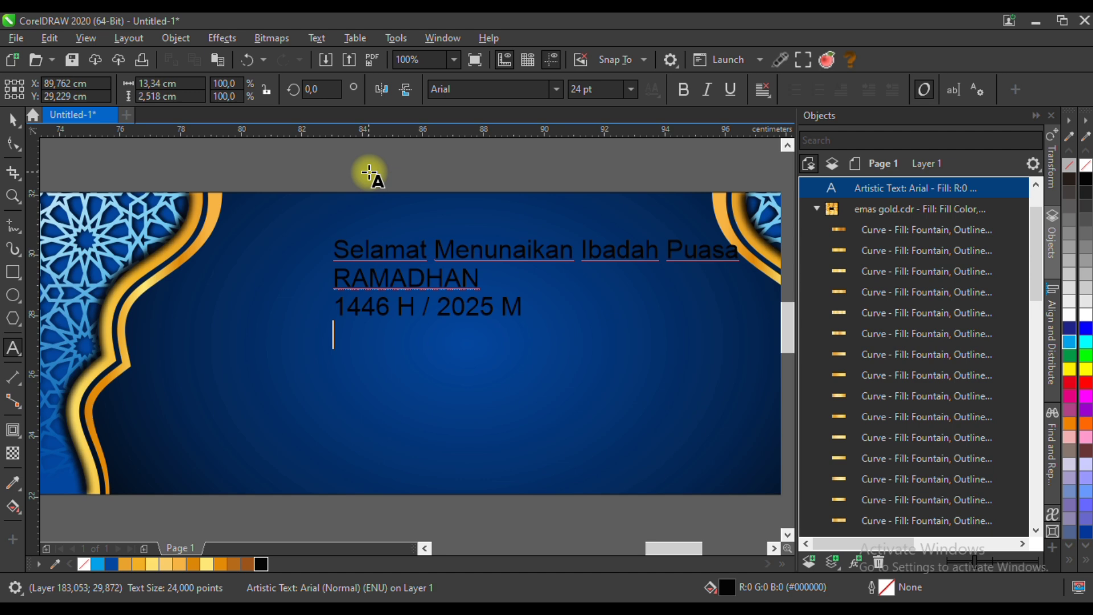
type("SEMAN")
key("BackSpace")
key("BackSpace")
key("BackSpace")
key("BackSpace")
key("BackSpace")
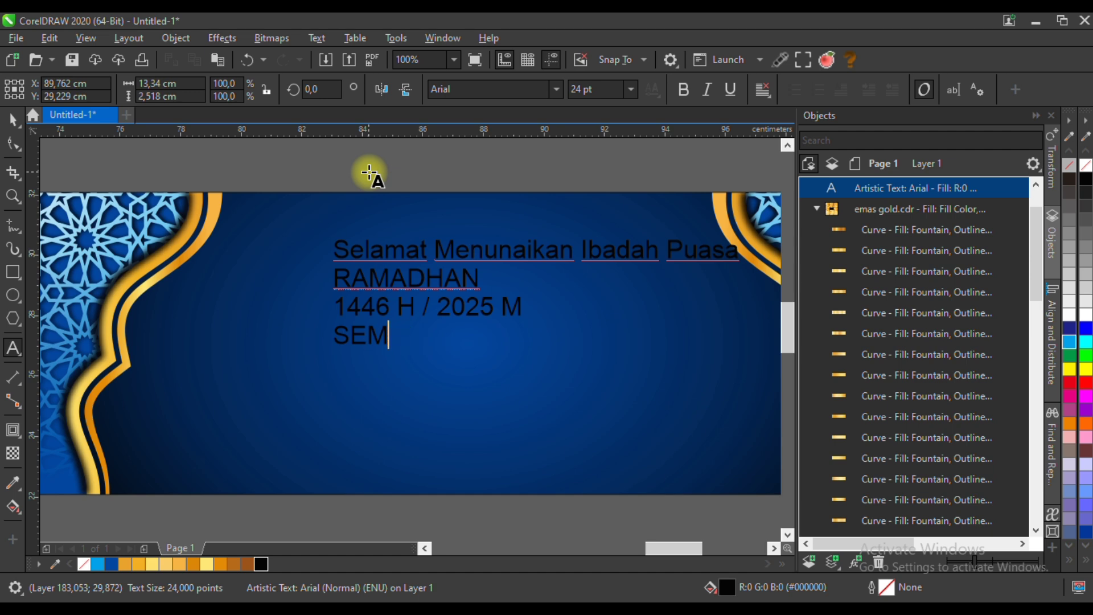
Step: Add the fourth text line "Semangat Meningkatkan Amal Ibadah Dibulan Suci dan Berkah”"
type("Semangat")
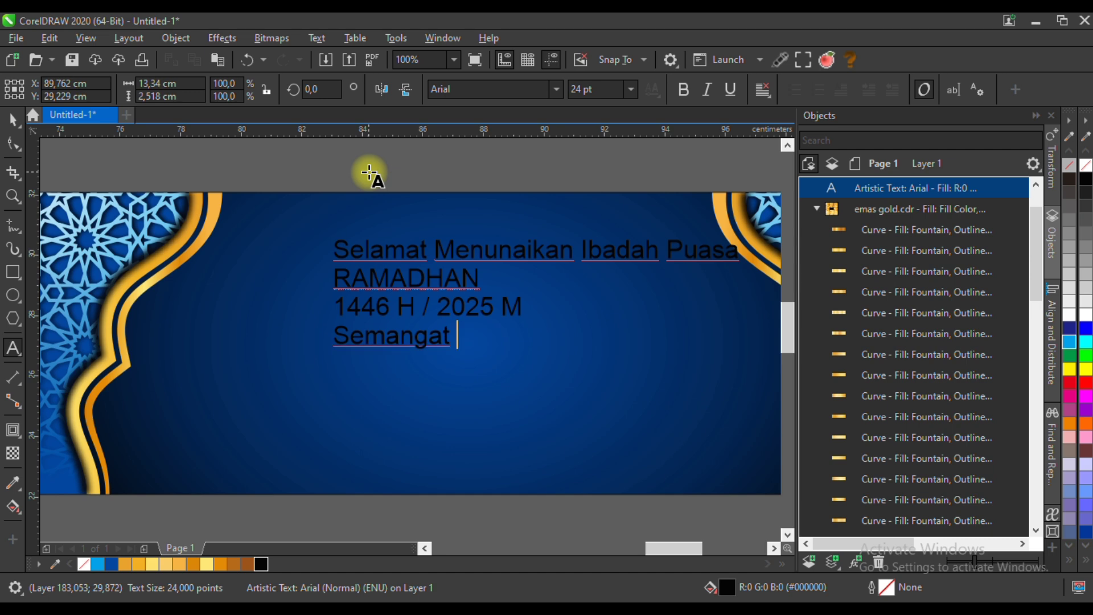
type(" Meningkatkan")
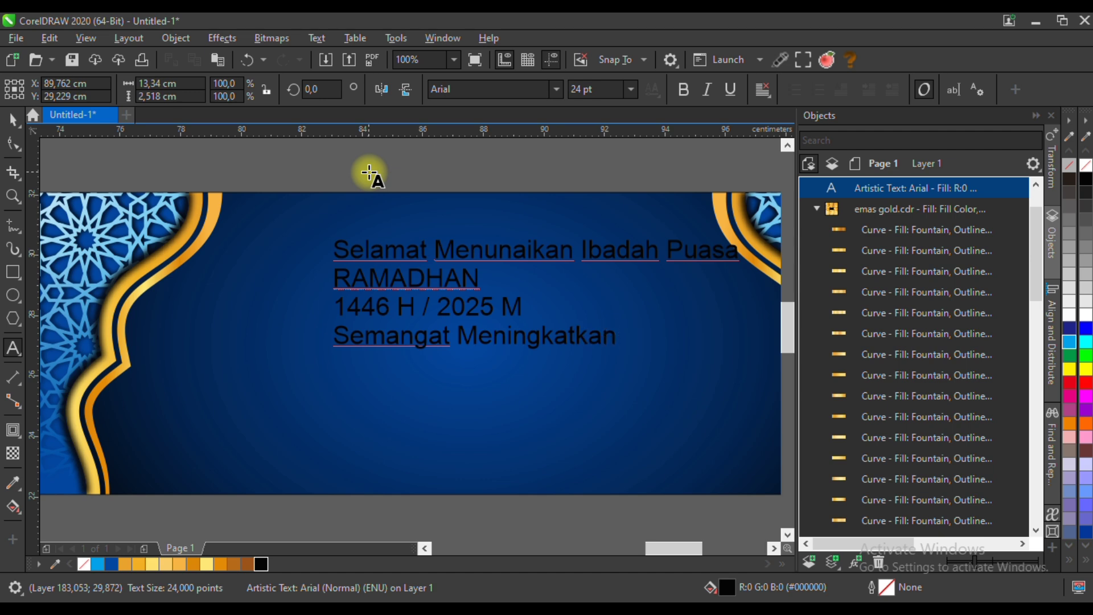
type(" Amal Ibadah")
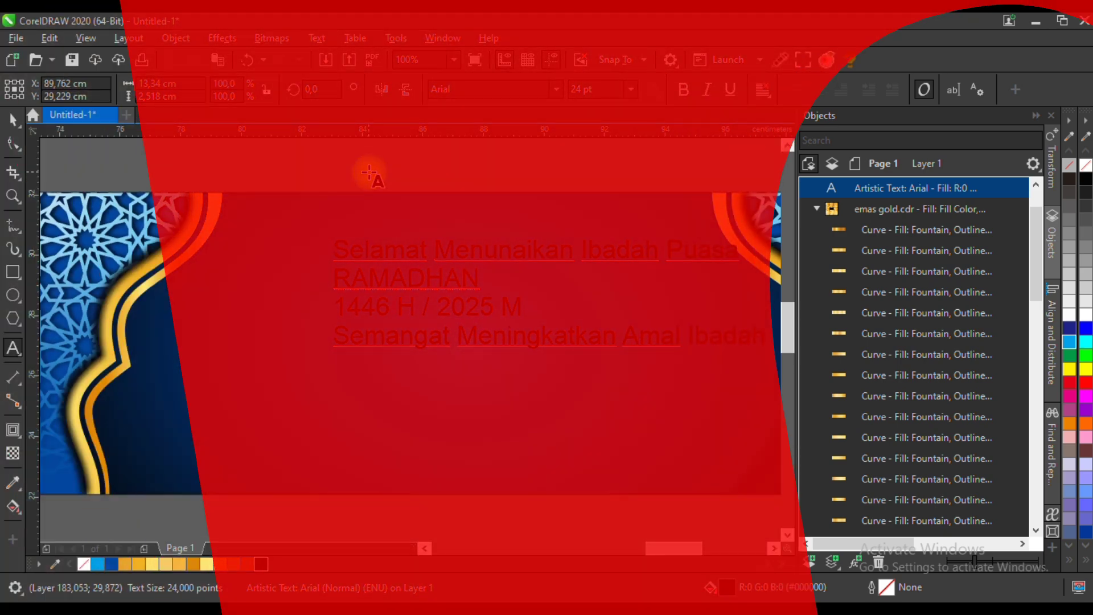
type("Dib")
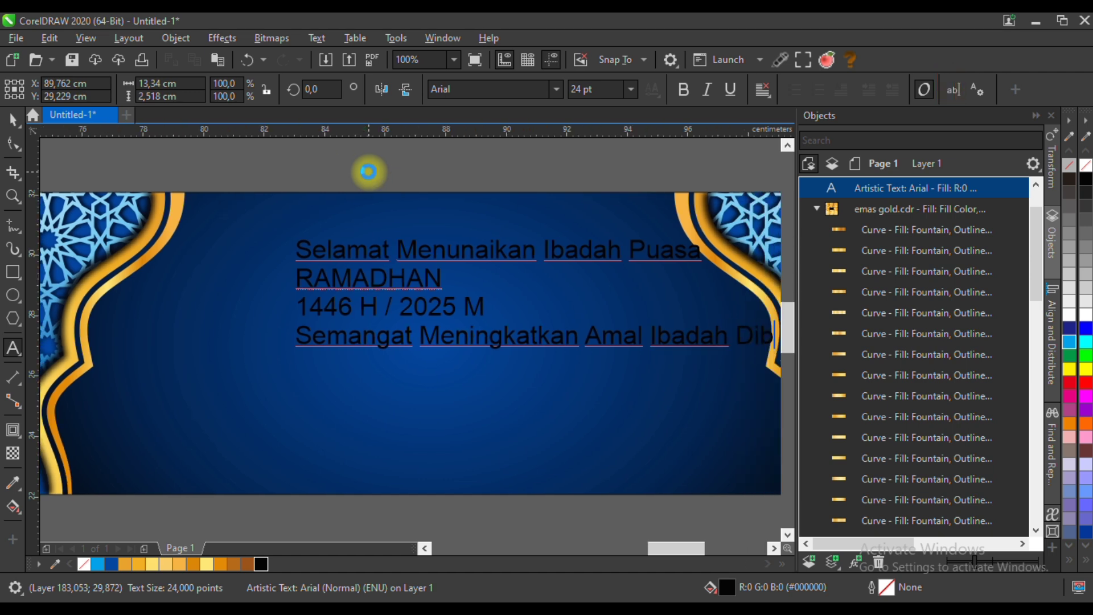
type("ulan")
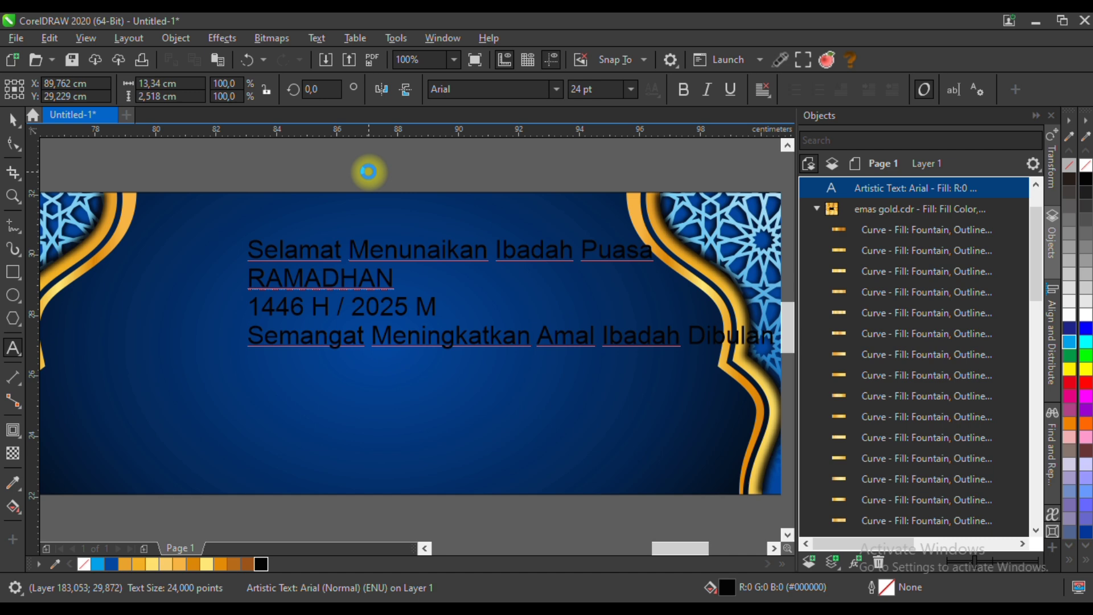
type(" Su")
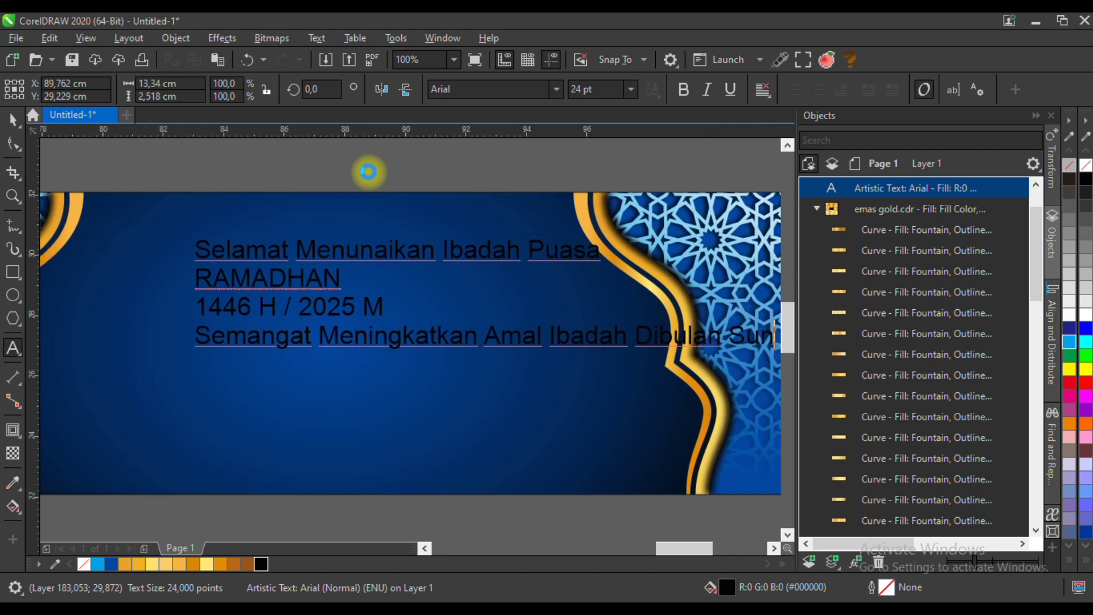
type("ci")
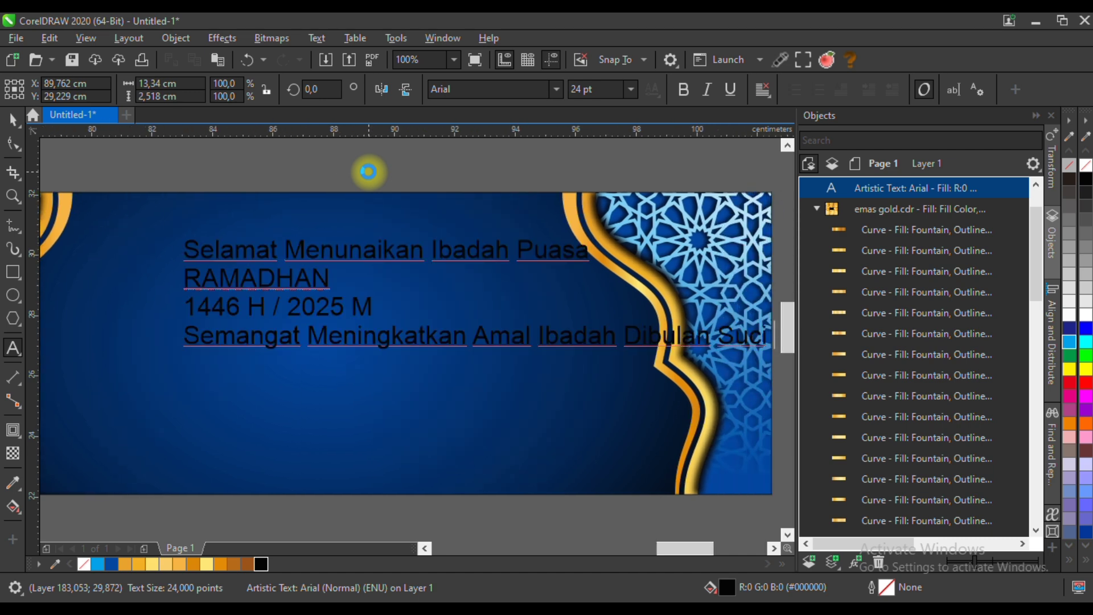
type(" dan Ber")
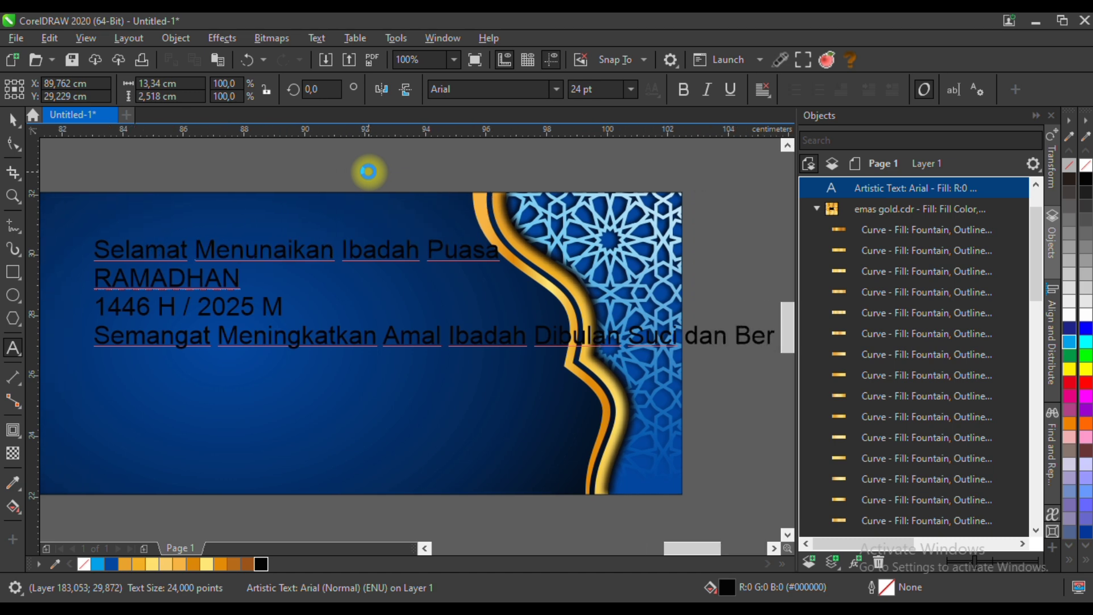
type("kah\"")
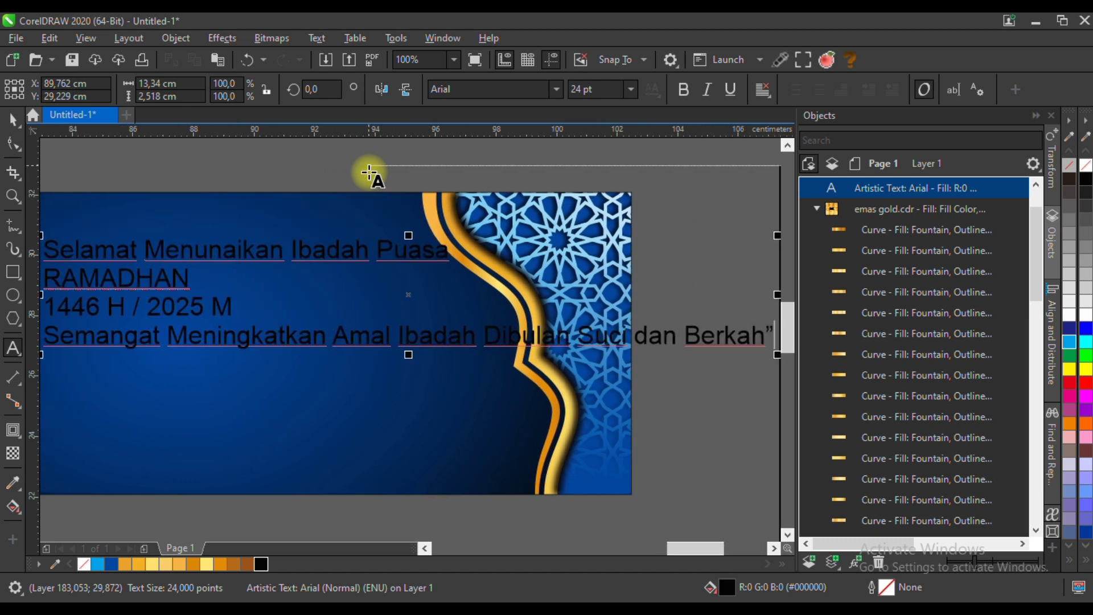
Step: Centre-align the four text lines and move the block to the horizontal middle of the banner's lower half
scroll(549, 262, "down", 2)
scroll(550, 262, "down", 1)
left_click(12, 120)
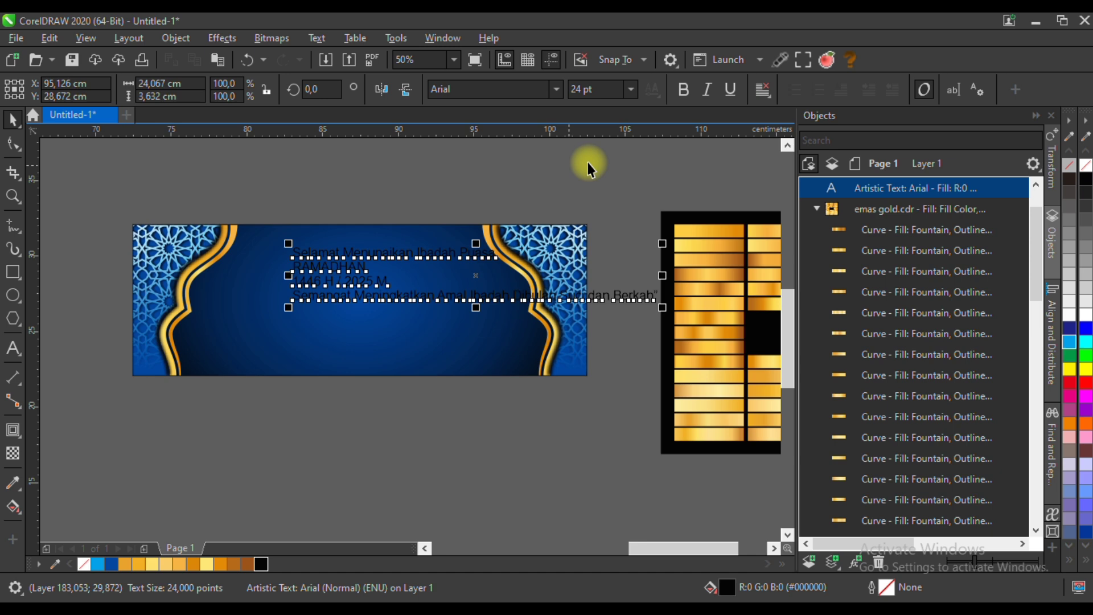
left_click(765, 90)
left_click(777, 143)
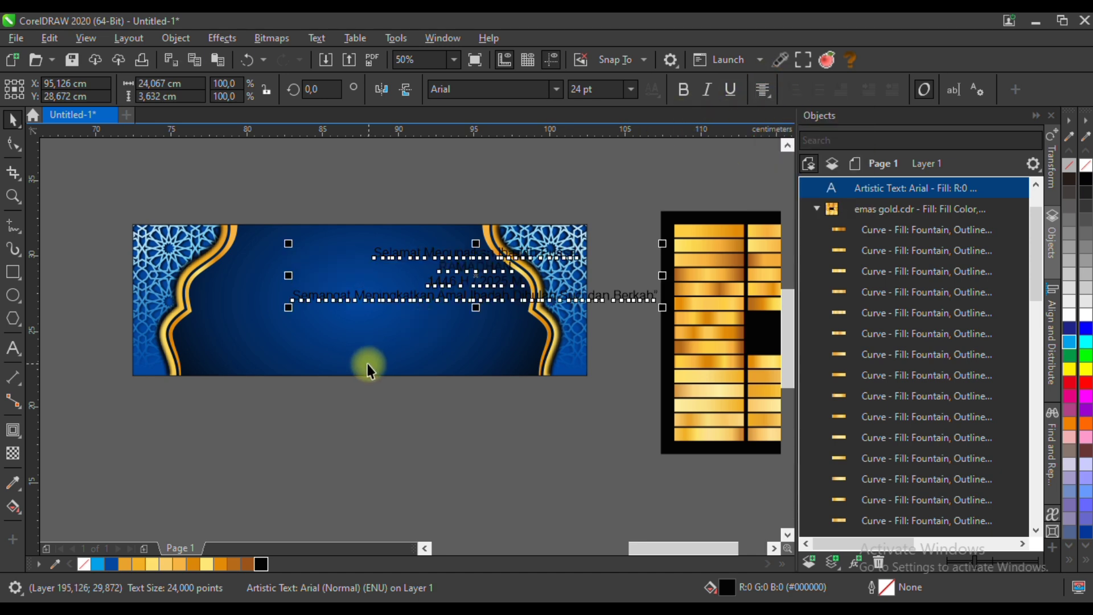
left_click_drag(447, 290, 370, 310)
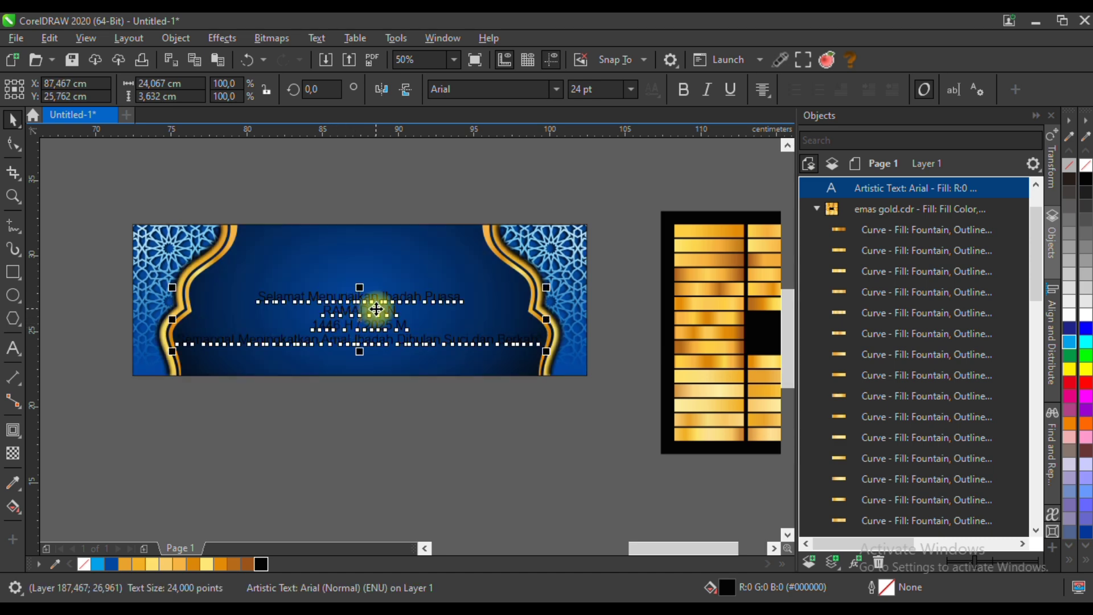
Step: Break the text block apart into separate lines and move the two upper lines higher on the banner
key("ctrl+k")
mouse_move(369, 293)
left_mouse_down()
mouse_move(373, 256)
mouse_move(368, 306)
mouse_move(369, 289)
left_mouse_up()
Step: Change the word "RAMADHAN" to Title Case
left_click(316, 38)
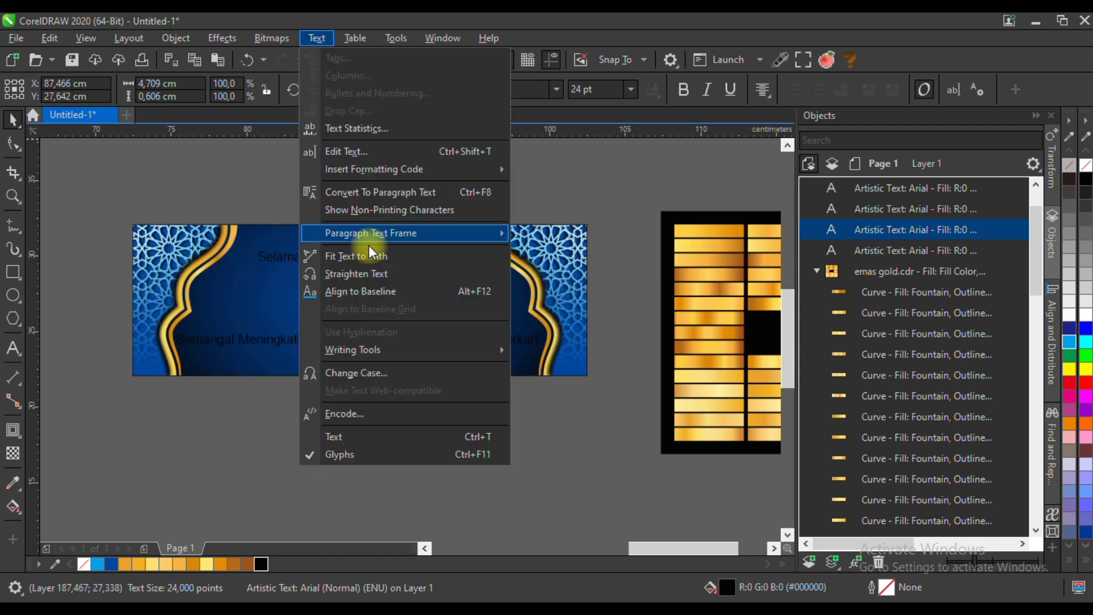
left_click(361, 371)
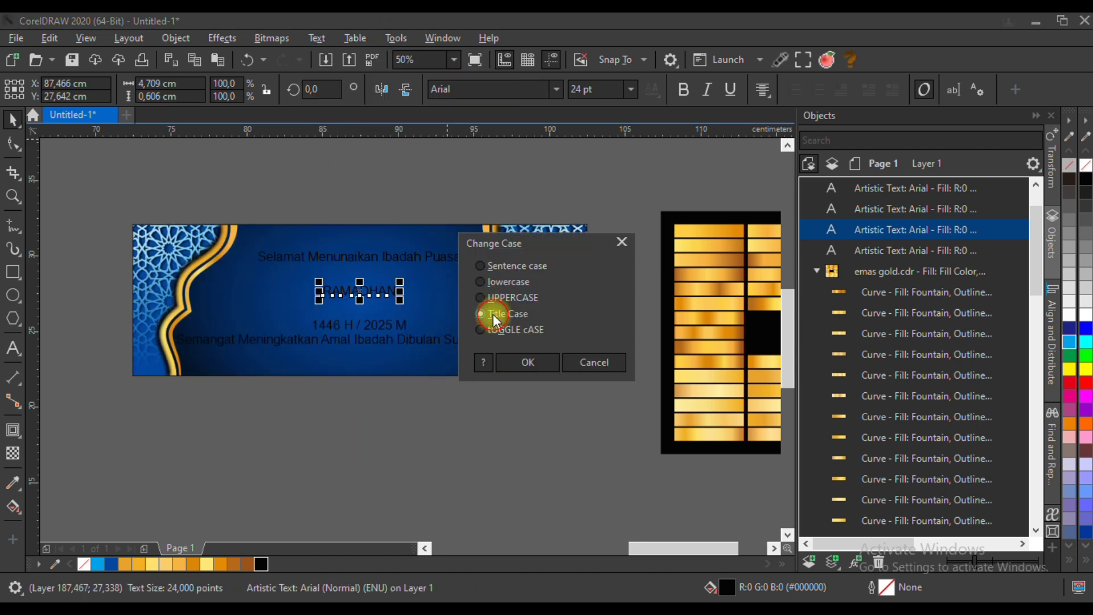
left_click(502, 366)
Step: Set the word "Ramadhan" in the Hidayatullah DEMO font and enlarge it to about 81 pt
left_click_drag(400, 300, 443, 320)
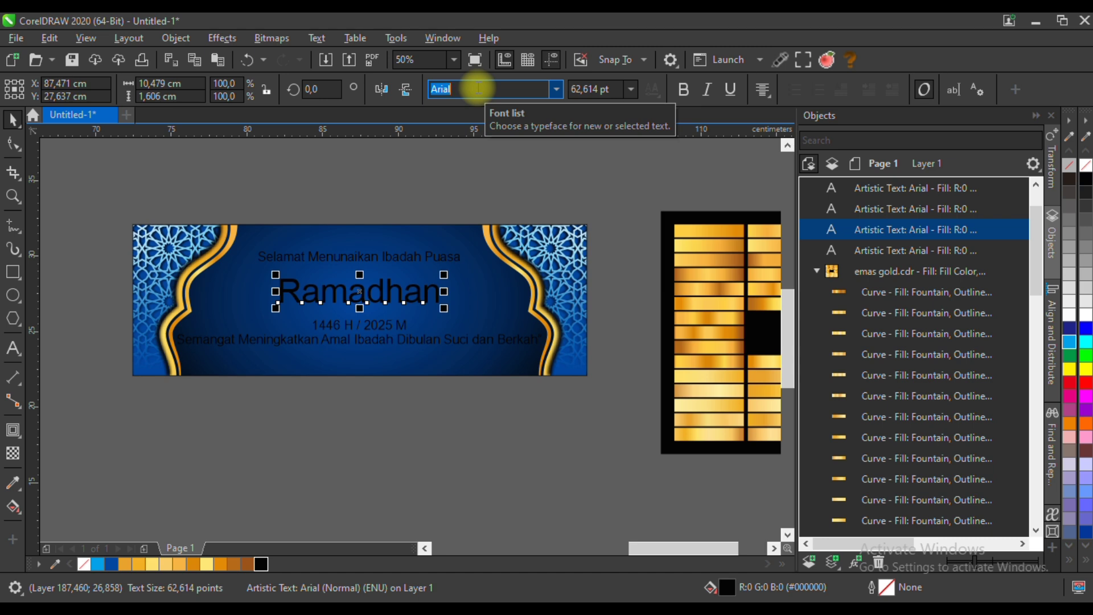
type("idayatullah DEMO")
key("Return")
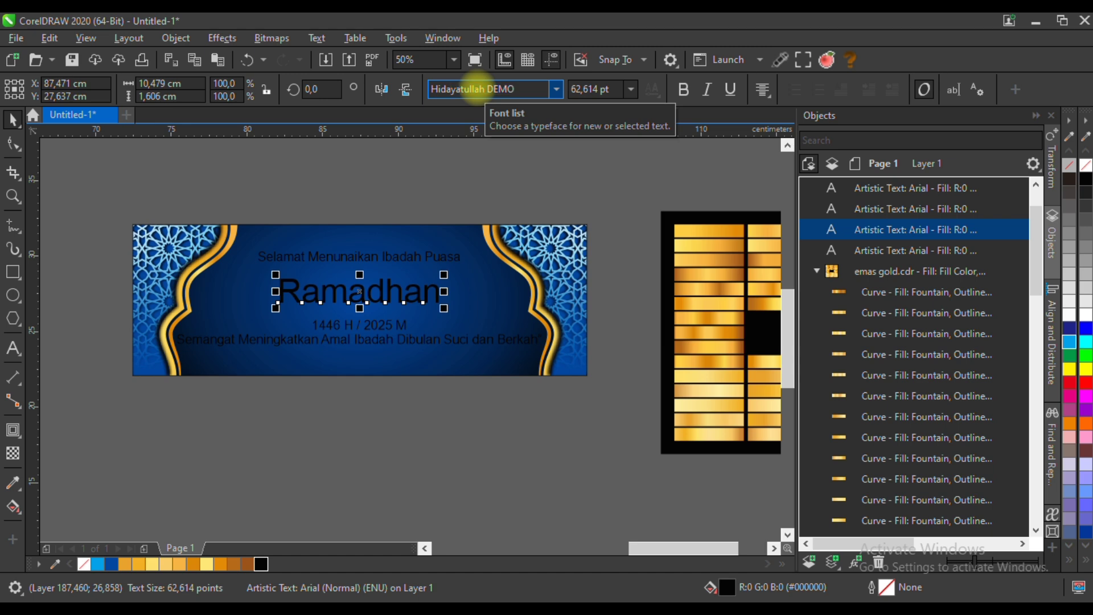
left_click_drag(448, 317, 478, 333)
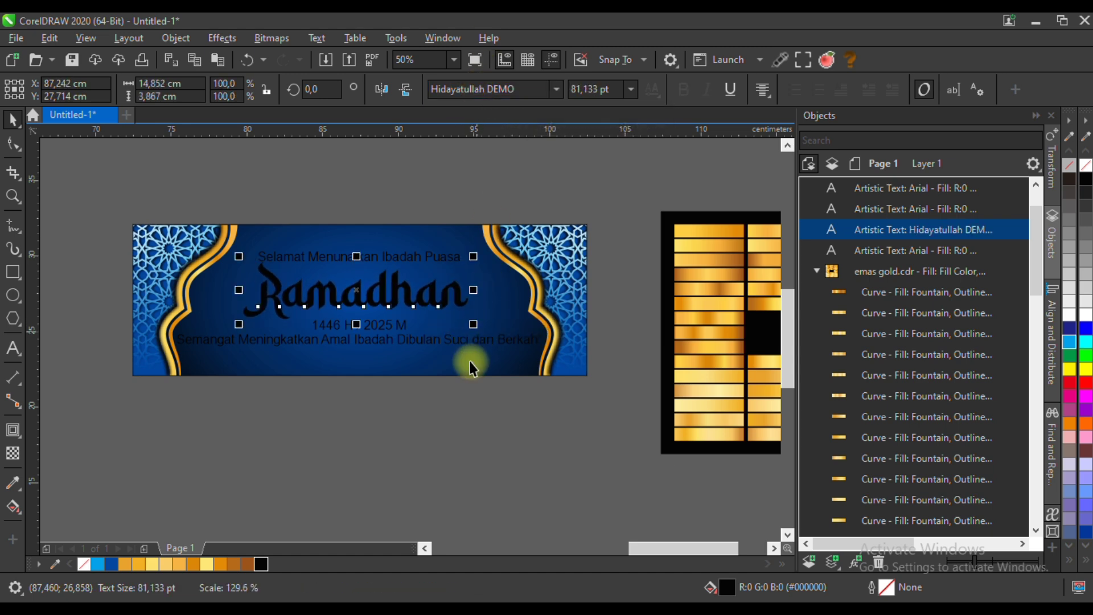
left_click(449, 430)
Step: Draw a rectangle about 1.9 by 0.63 cm over the start of the "1446 H / 2025 M" line
scroll(382, 307, "up", 2)
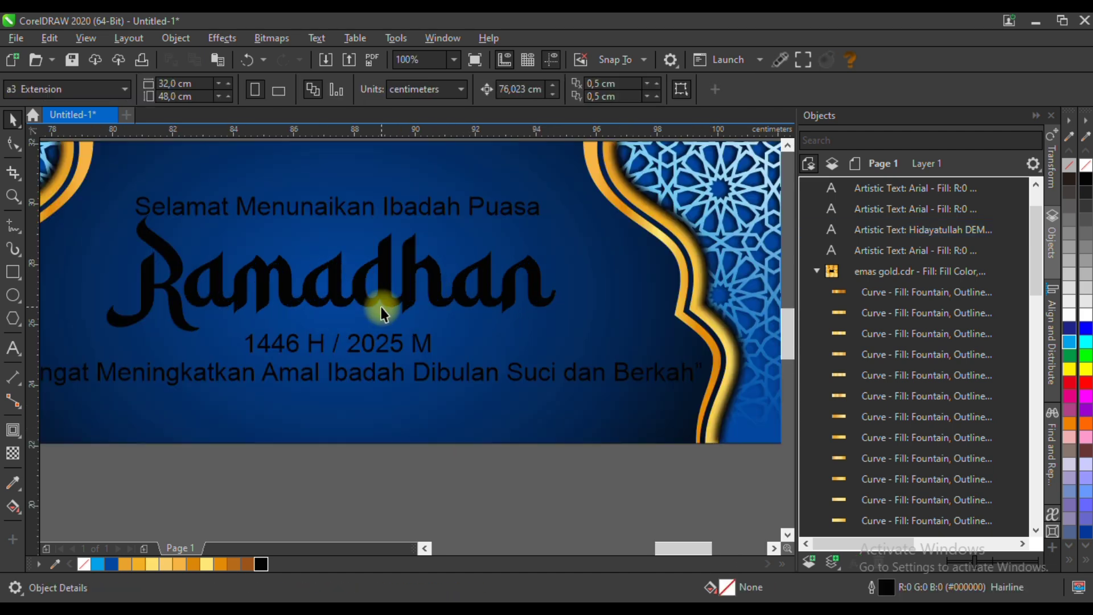
left_click(13, 271)
scroll(245, 330, "up", 2)
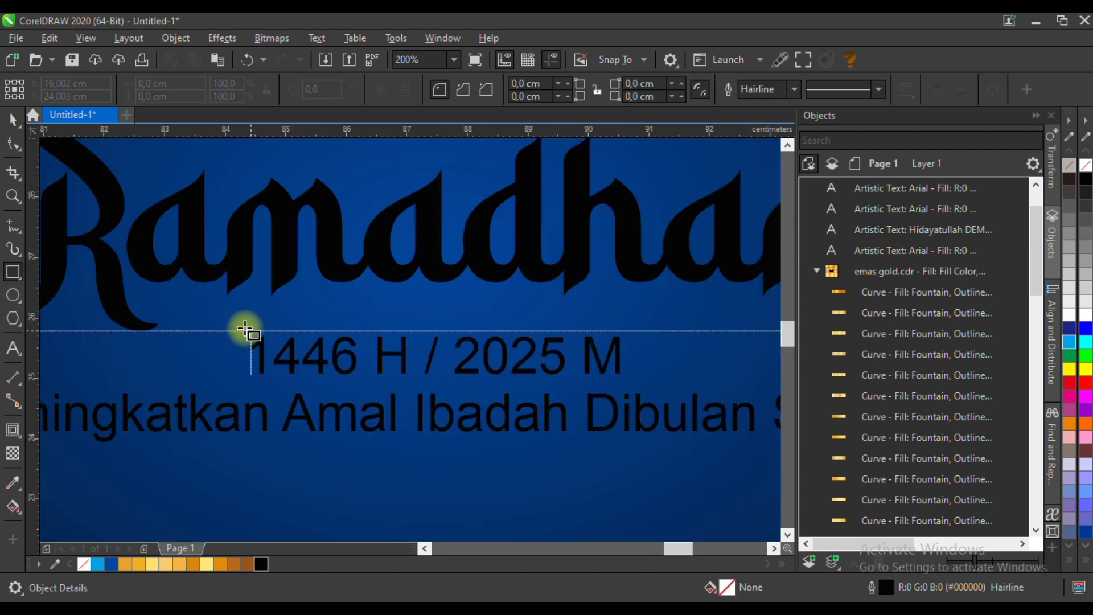
left_click(13, 321)
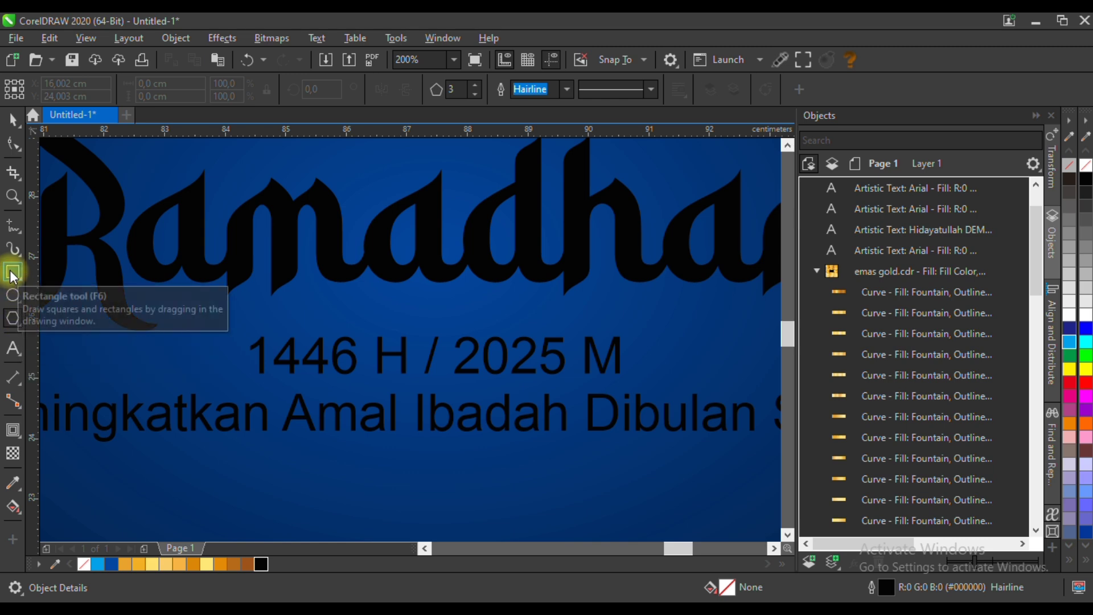
left_click_drag(192, 306, 315, 353)
Step: Shape the small rectangle's corners to a 0.313 cm radius and make them scalloped
left_click(12, 142)
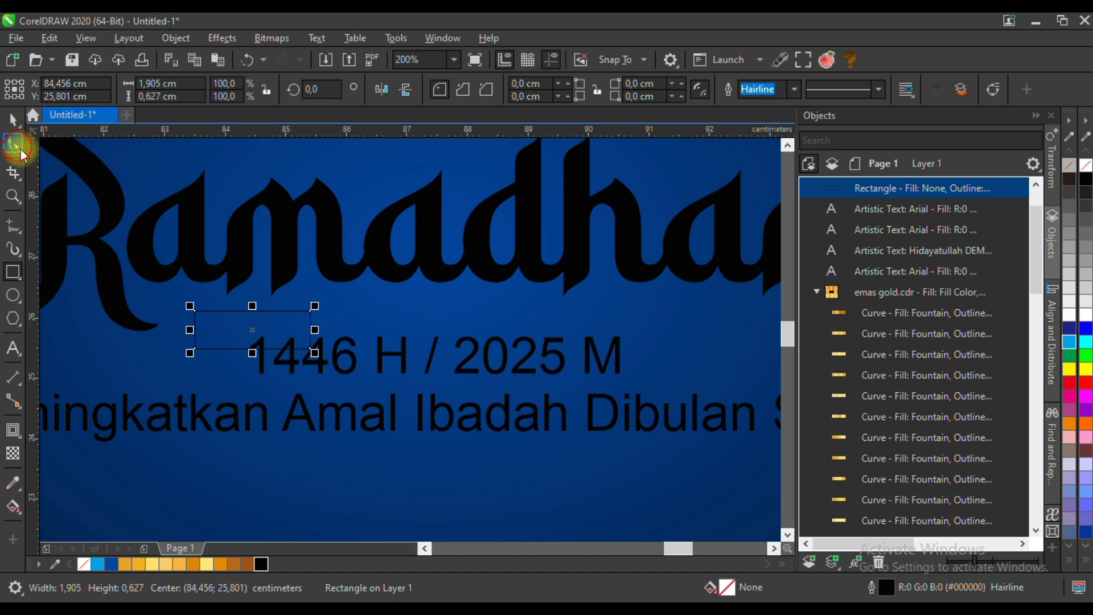
left_click_drag(195, 310, 219, 317)
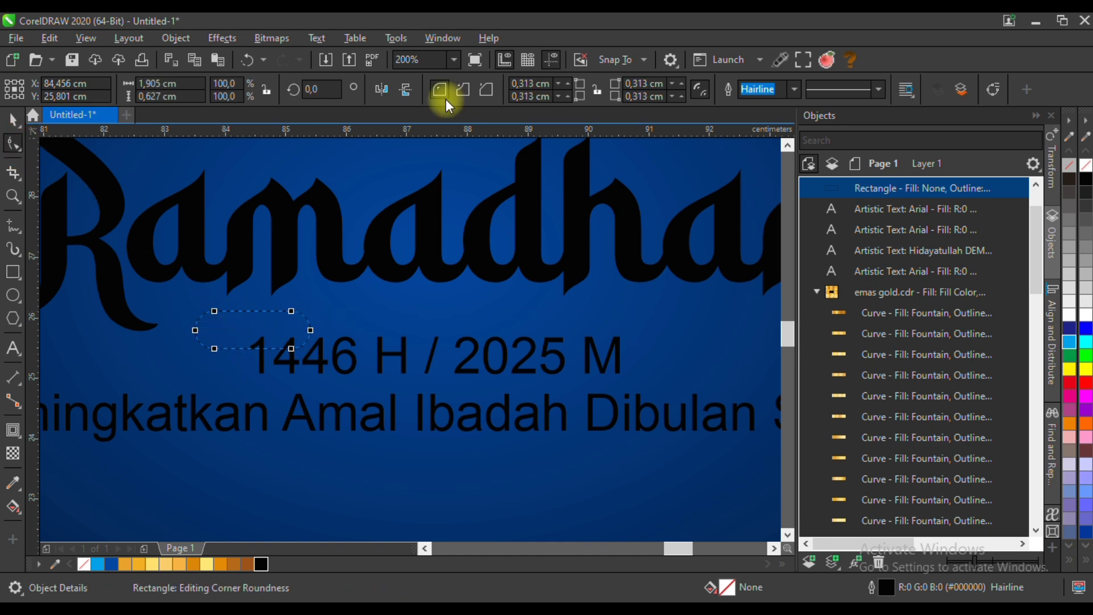
left_click(462, 90)
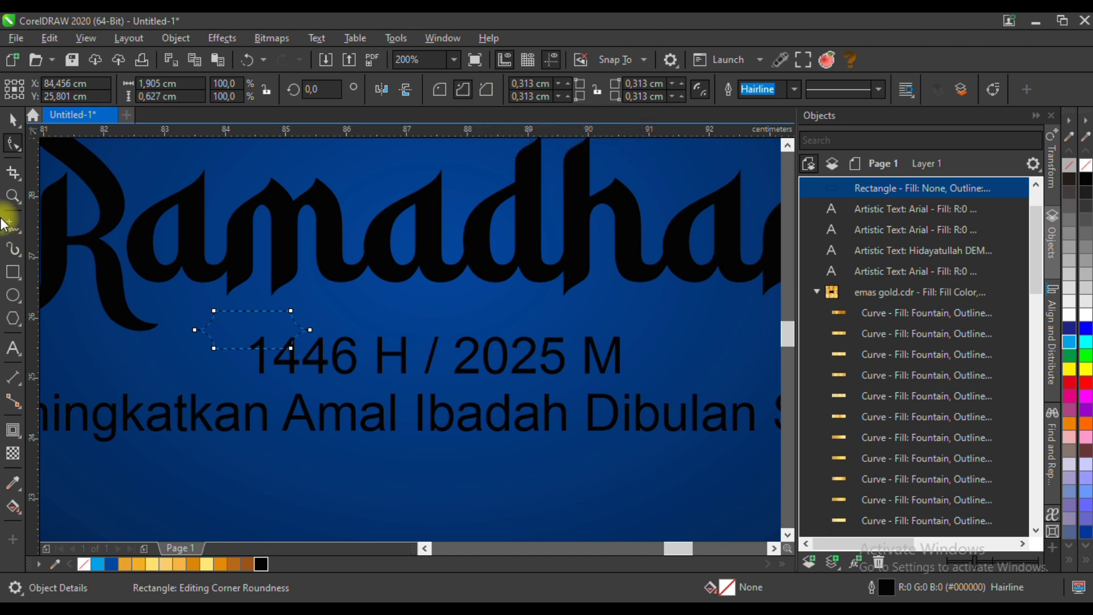
Step: Widen the scalloped rectangle above the "1446 H / 2025 M" line to about 7.03 cm
left_click(12, 119)
left_click_drag(315, 330, 629, 326)
scroll(348, 342, "down", 2)
left_click(457, 477)
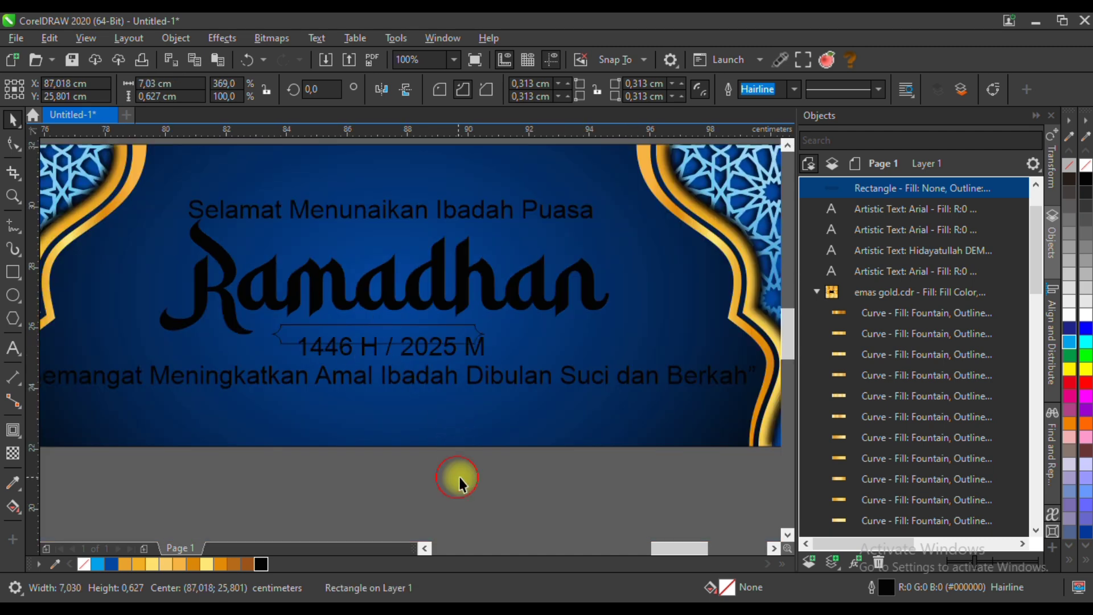
Step: Shrink the "1446 H / 2025 M" line to about 19.6 pt and centre it horizontally and vertically on the scalloped rectangle
left_click(465, 349)
left_click(467, 353)
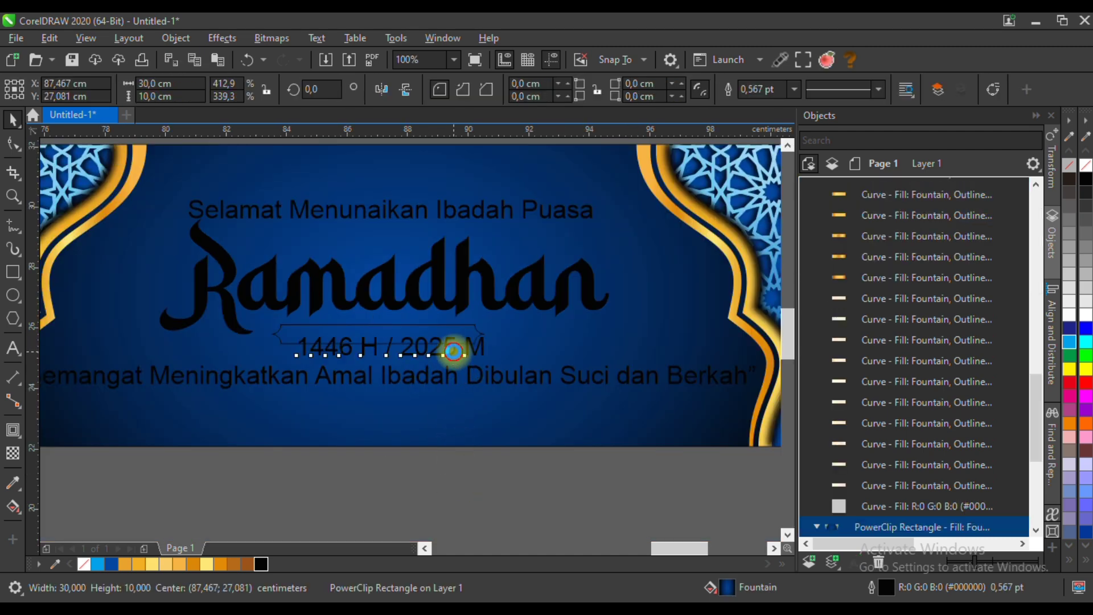
left_click_drag(489, 361, 472, 359)
left_click(427, 325, "shift")
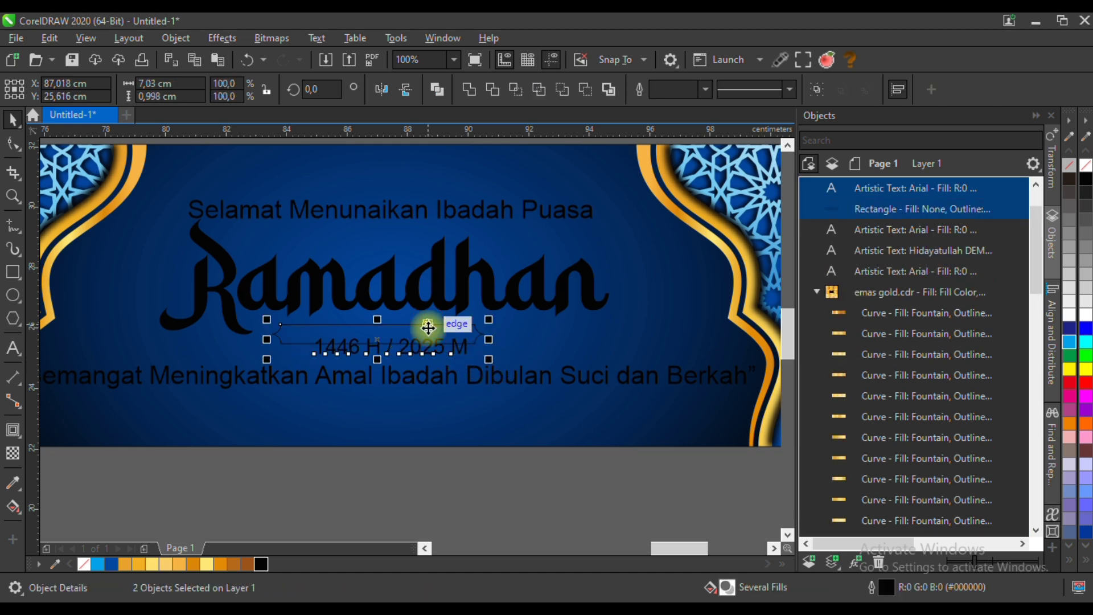
key("c")
key("e")
Step: Increase the scalloped rectangle's height around the date text to about 0.73 cm
left_click(459, 348)
scroll(390, 353, "up", 2)
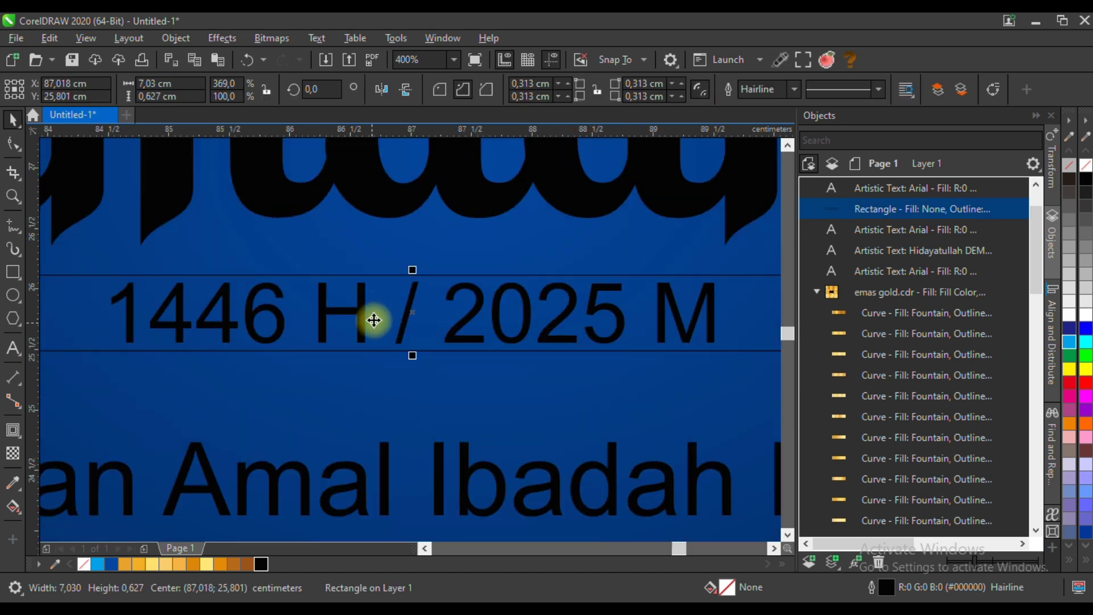
left_click_drag(407, 274, 400, 256)
scroll(439, 334, "down", 5)
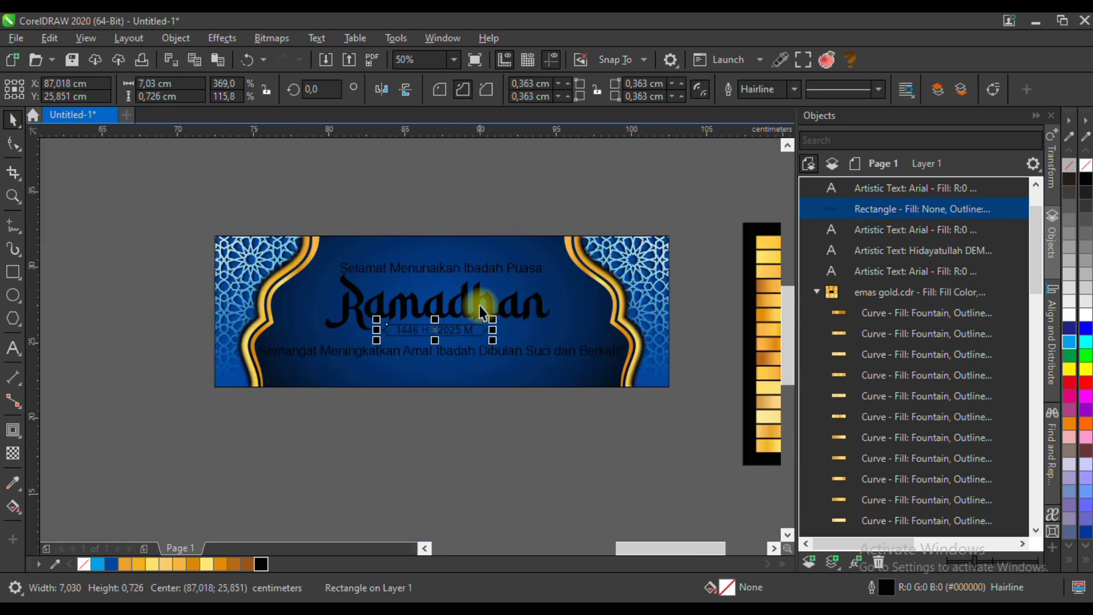
Step: Set the "Selamat Menunaikan Ibadah Puasa" line in the Quacker font and enlarge it to about 37 pt
left_click(464, 267)
scroll(513, 267, "up", 1)
left_click(477, 87)
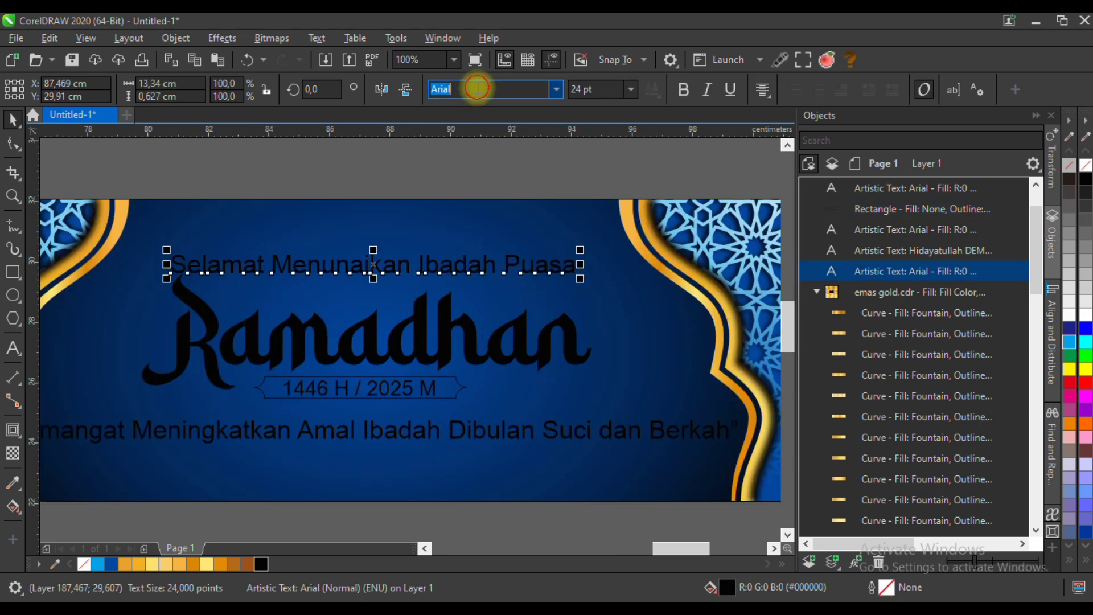
type("Quacker")
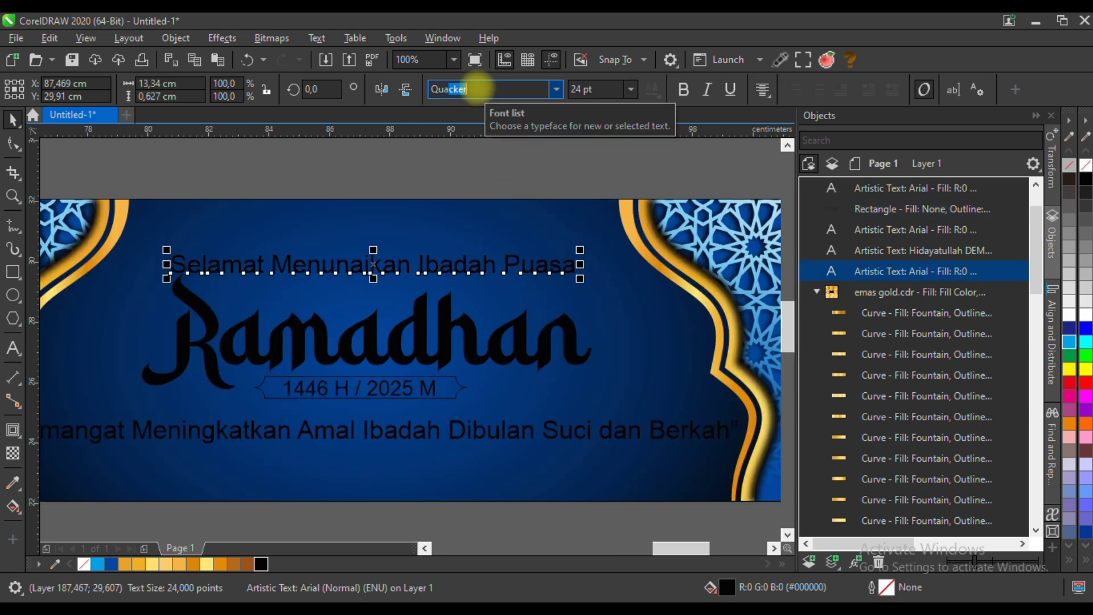
key("Return")
left_click_drag(504, 274, 575, 316)
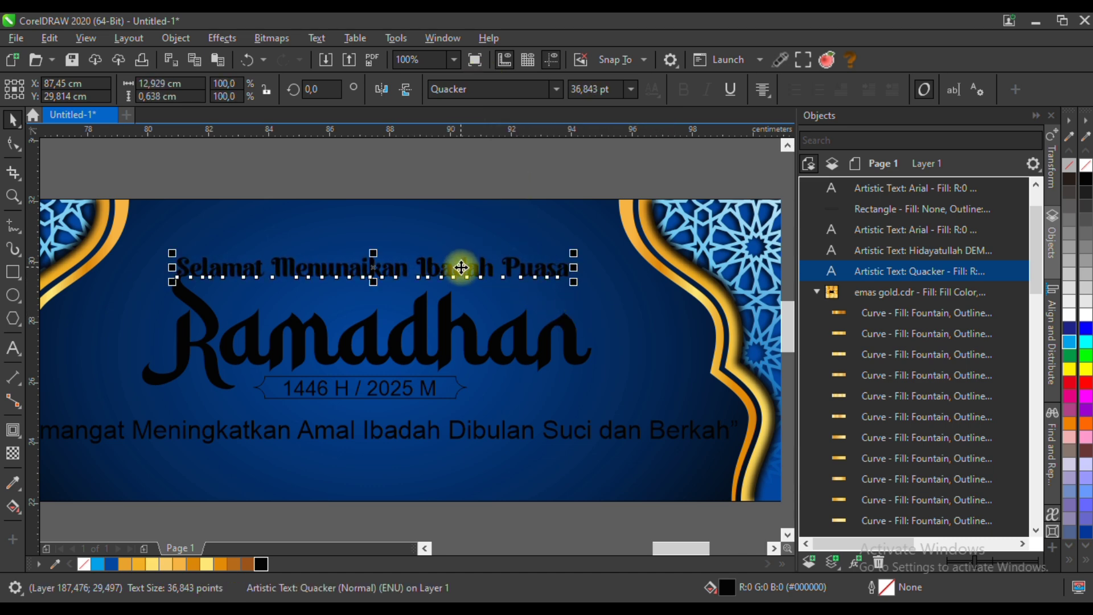
Step: Enlarge the word "Ramadhan" to about 87 pt
left_click(500, 343)
left_click_drag(602, 331, 607, 334)
mouse_move(609, 396)
left_mouse_down()
mouse_move(622, 403)
mouse_move(607, 391)
left_mouse_up()
scroll(361, 283, "down", 3)
scroll(381, 364, "up", 3)
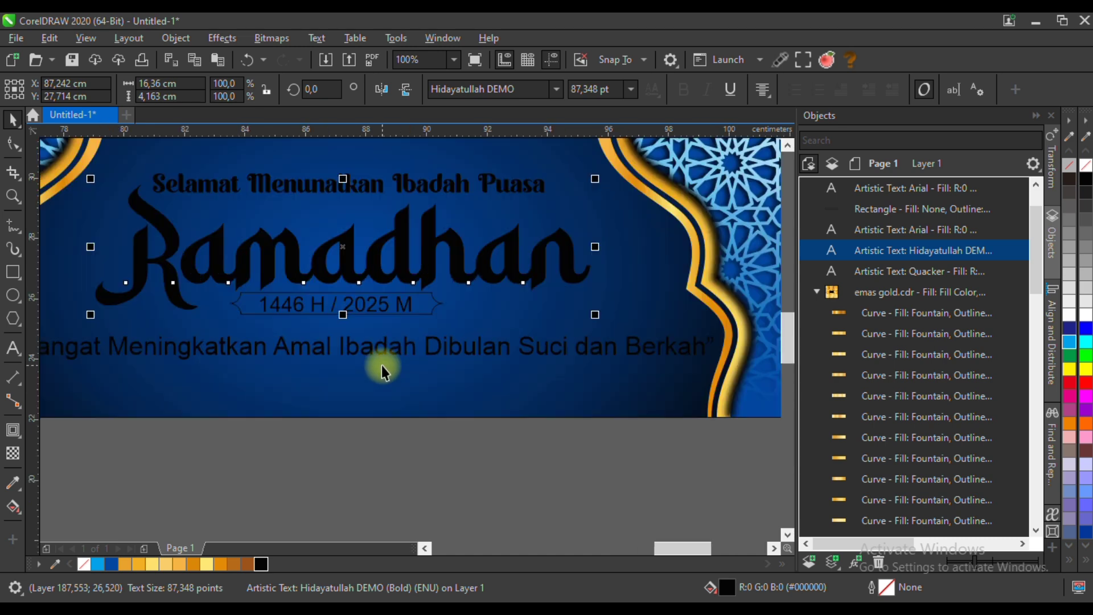
Step: Insert "Kita" after "Ibadah" in the bottom quote and break the line before "Dibulan"
left_click(428, 348)
double_click(427, 349)
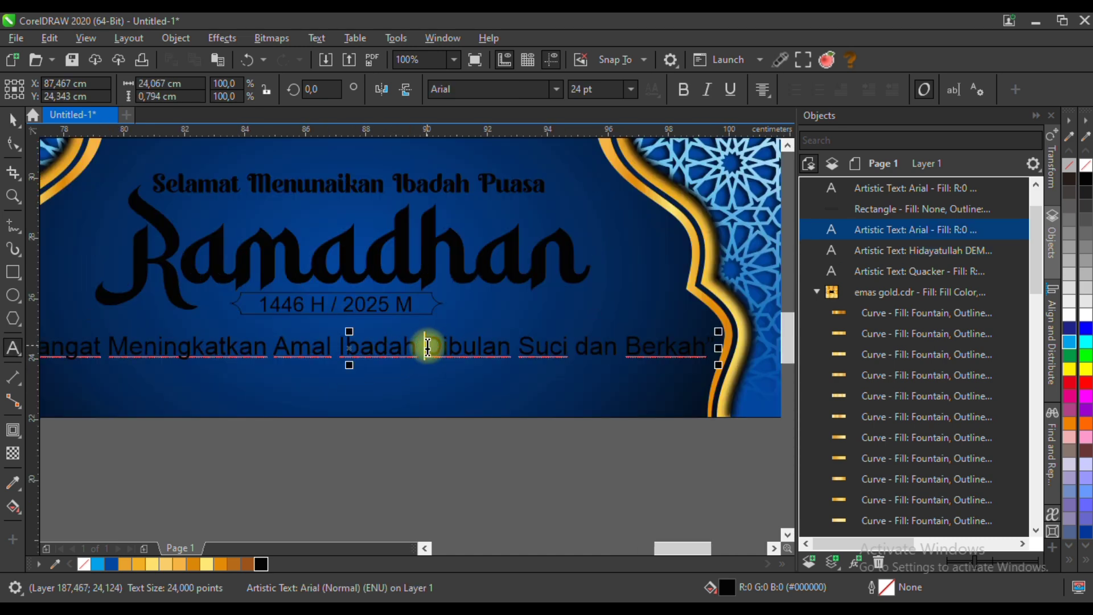
type("kea")
key("Return")
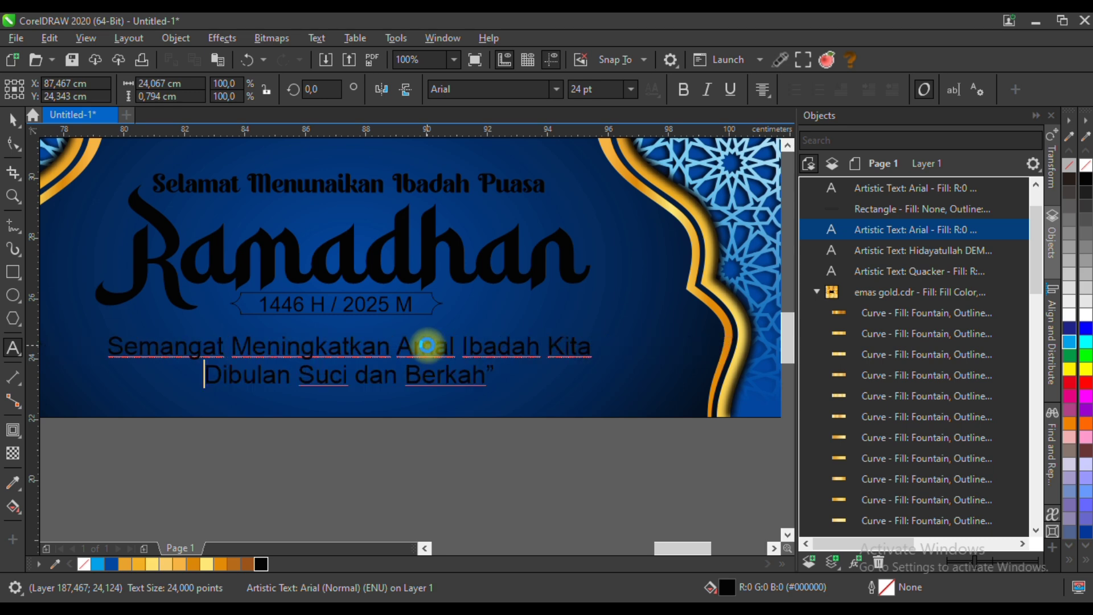
left_click(427, 345)
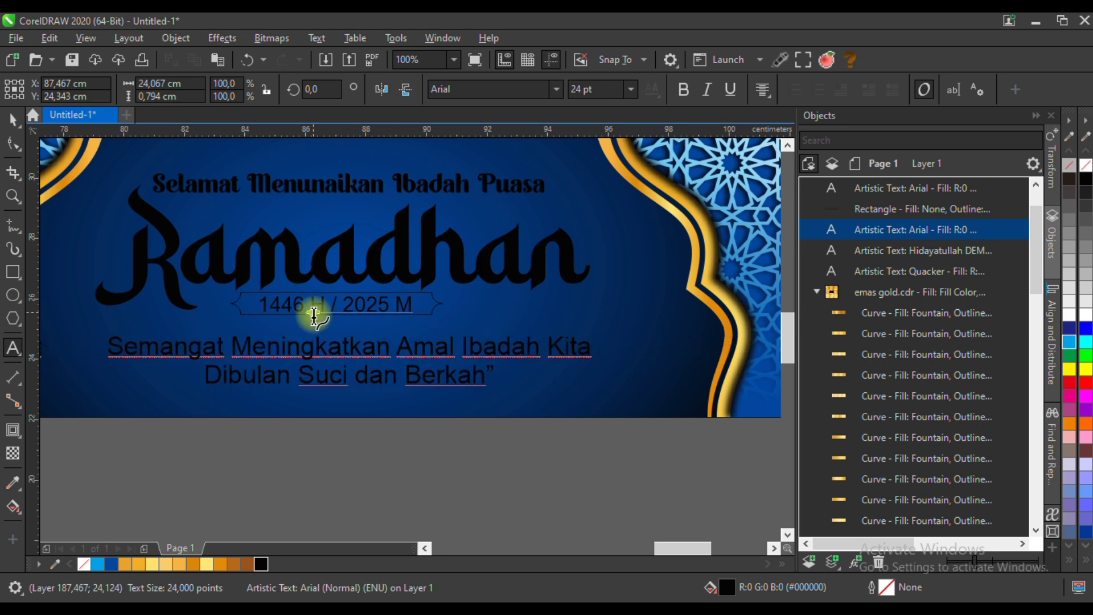
Step: Change "Dibulan" to "Di Bulan" in the quote's second line
left_click(243, 373)
key("BackSpace")
type("B")
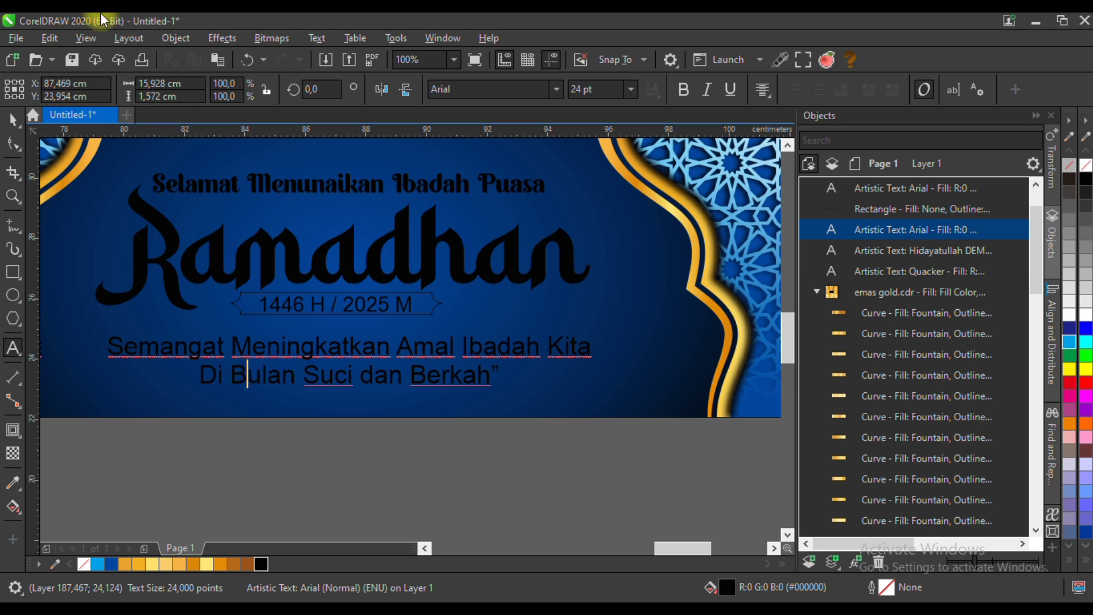
left_click(8, 110)
Step: Add an opening quotation mark before "Semangat" in the bottom quote
scroll(426, 429, "down", 2)
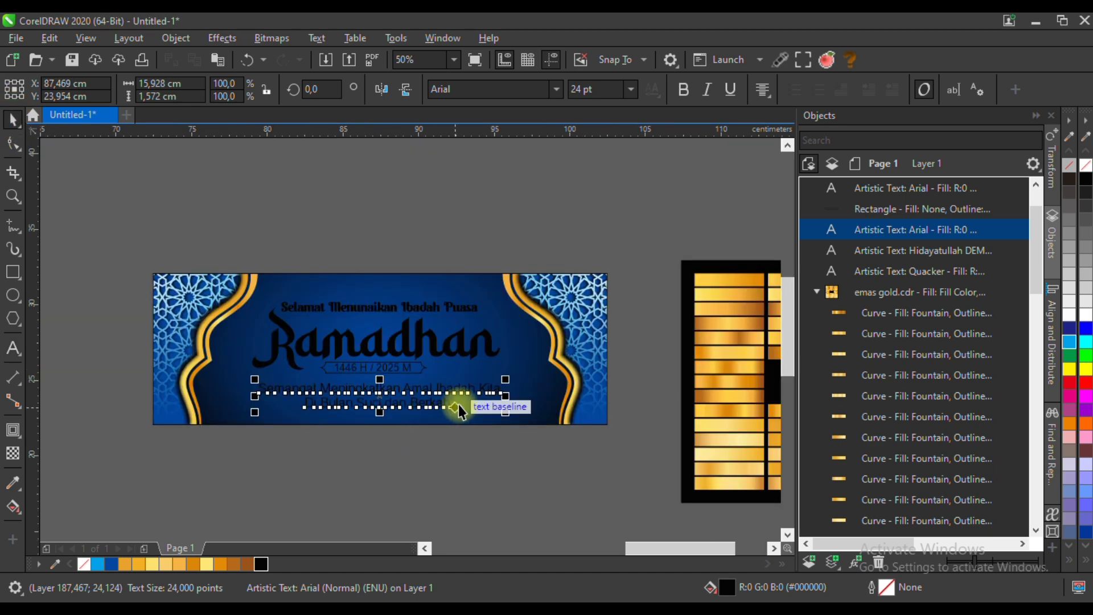
left_click(473, 420, "shift")
key("F8")
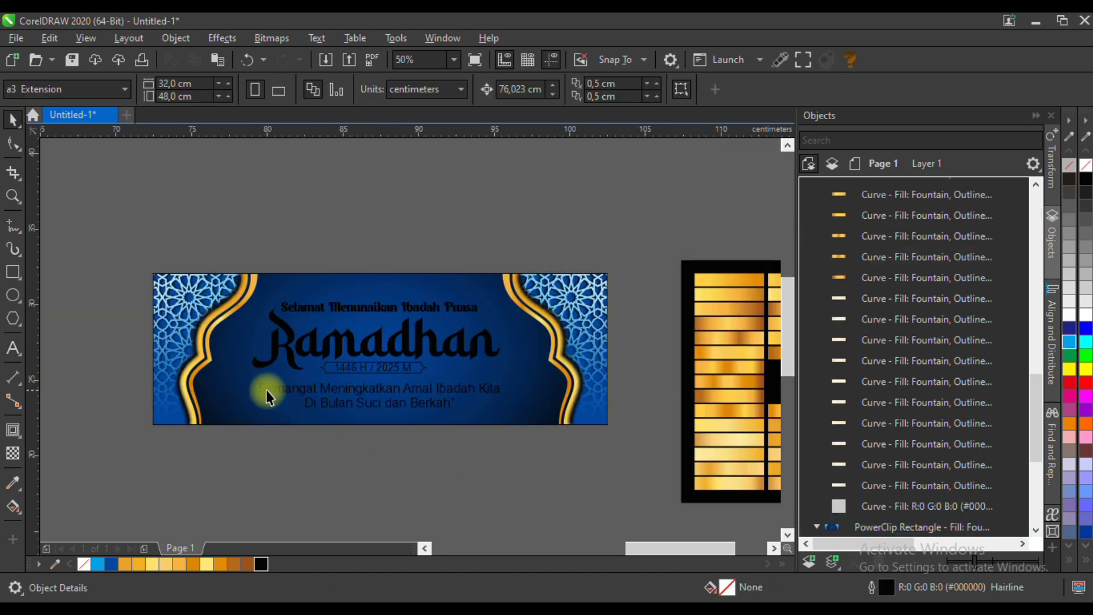
left_click(264, 391)
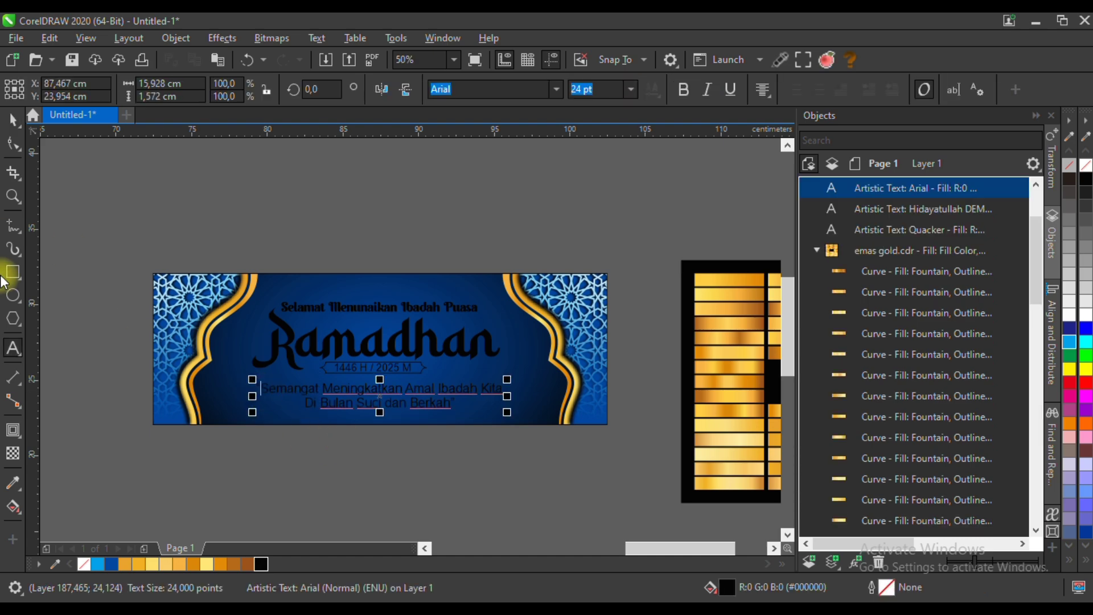
left_click(12, 119)
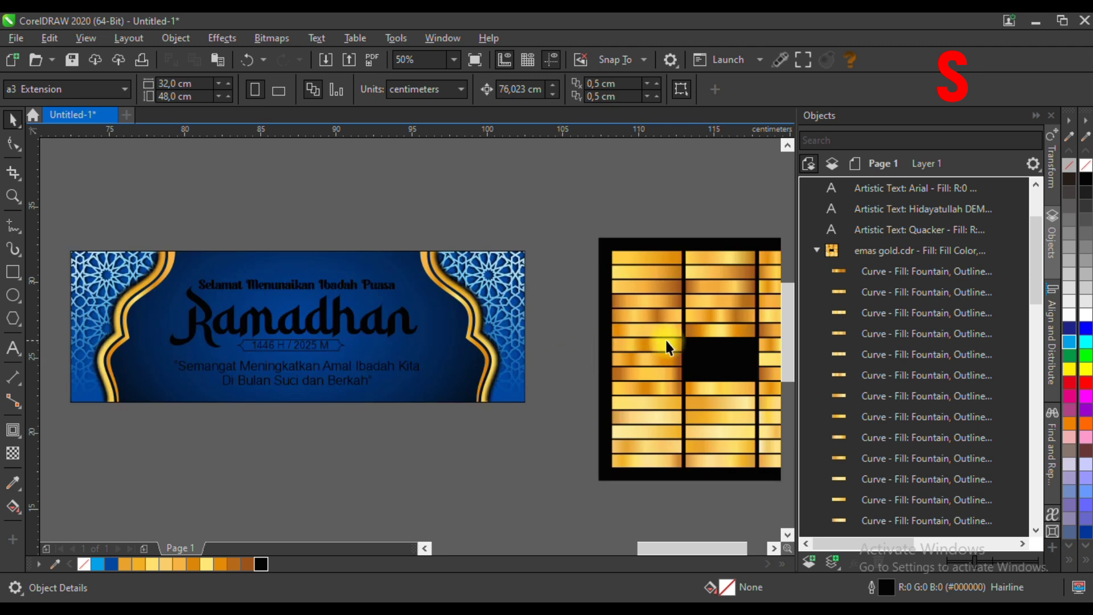
Step: Fill the word "Ramadhan" with a gold gradient taken from a bar in the gold swatch sheet
left_click(666, 340)
left_click(665, 339, "ctrl")
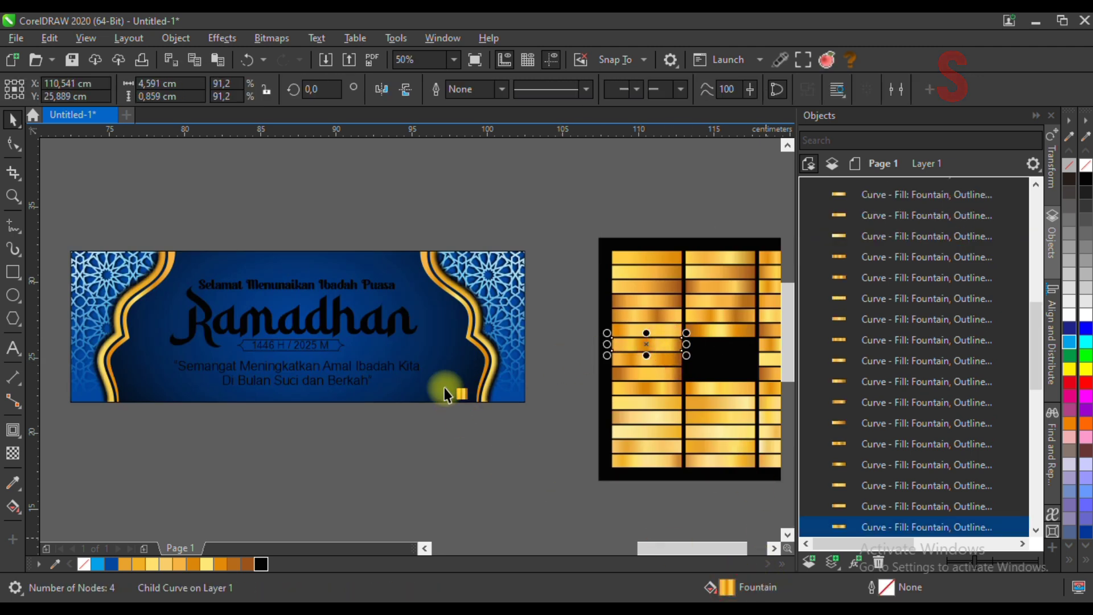
left_click_drag(413, 333, 407, 320)
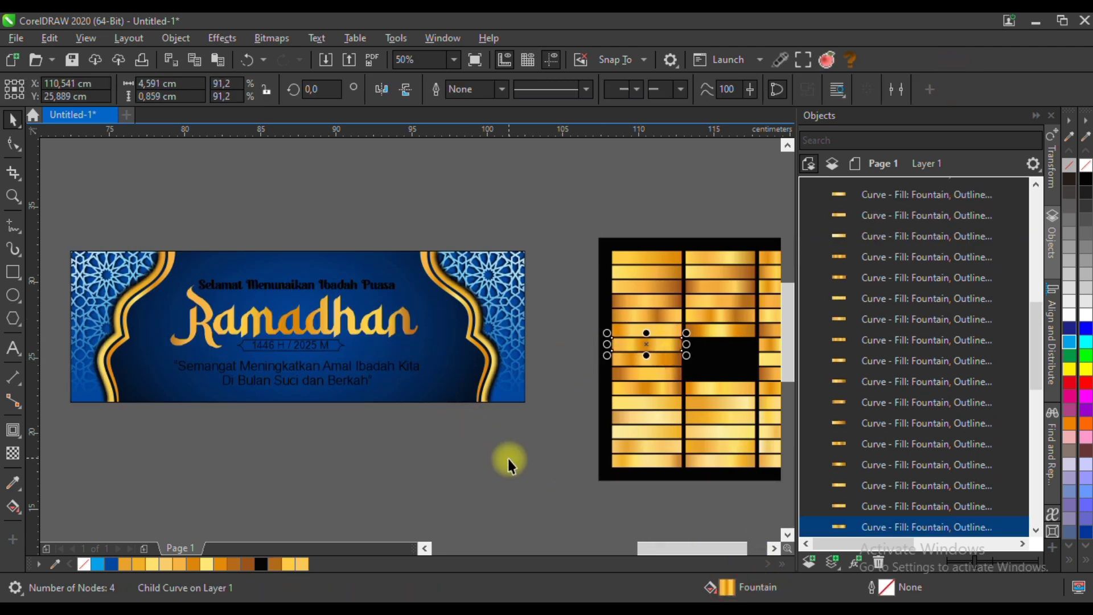
Step: Colour the "Selamat Menunaikan Ibadah Puasa" line white
left_click(299, 283)
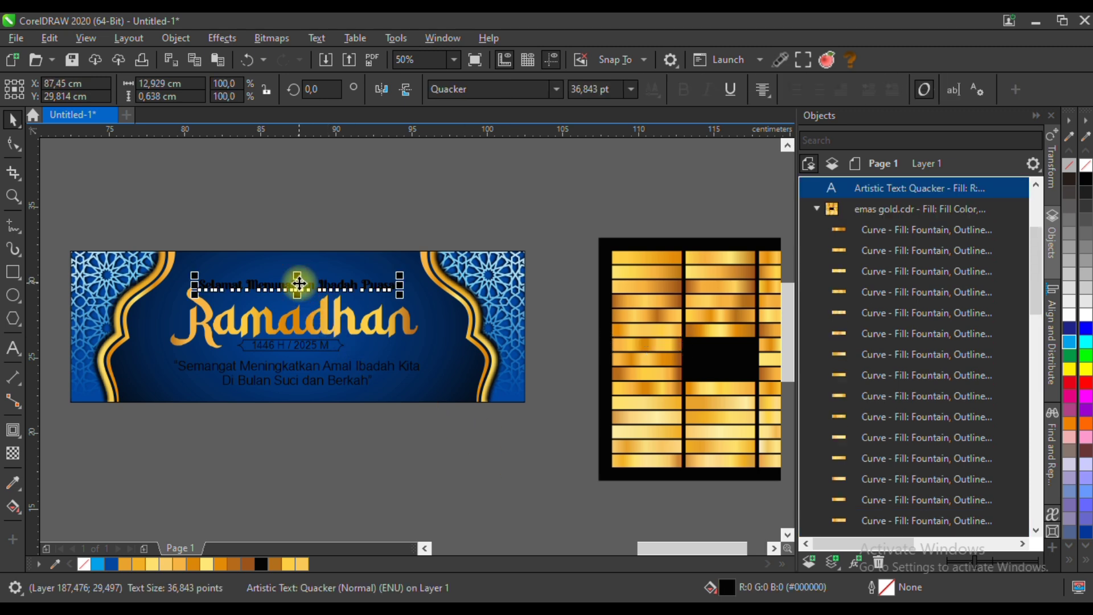
left_click(1070, 311)
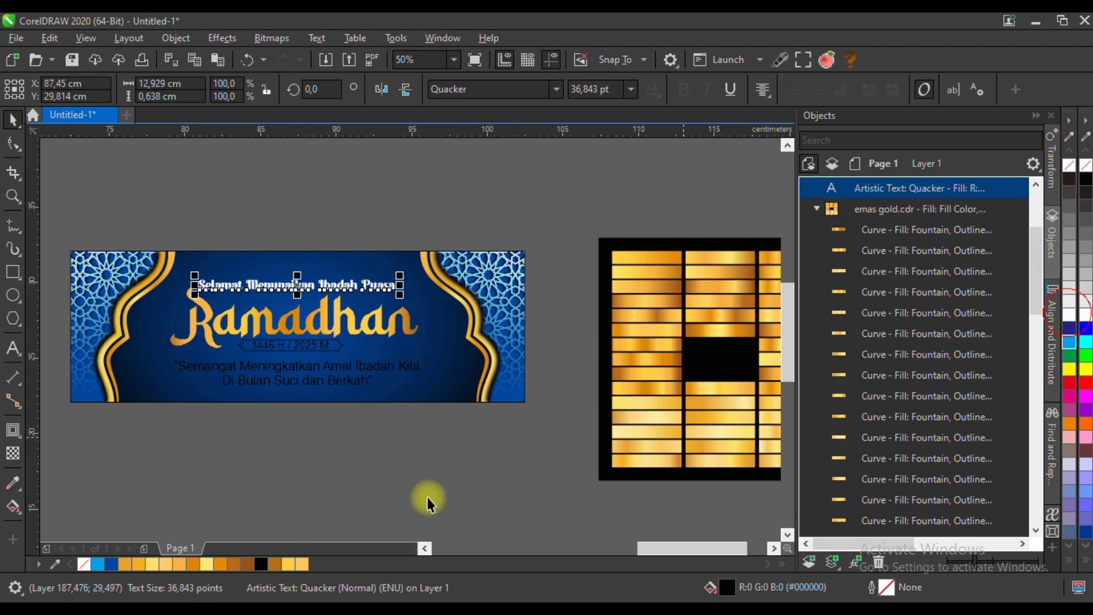
left_click(304, 490)
Step: Fill the scalloped rectangle behind the date with a gold gradient from the swatch sheet
left_click(340, 346)
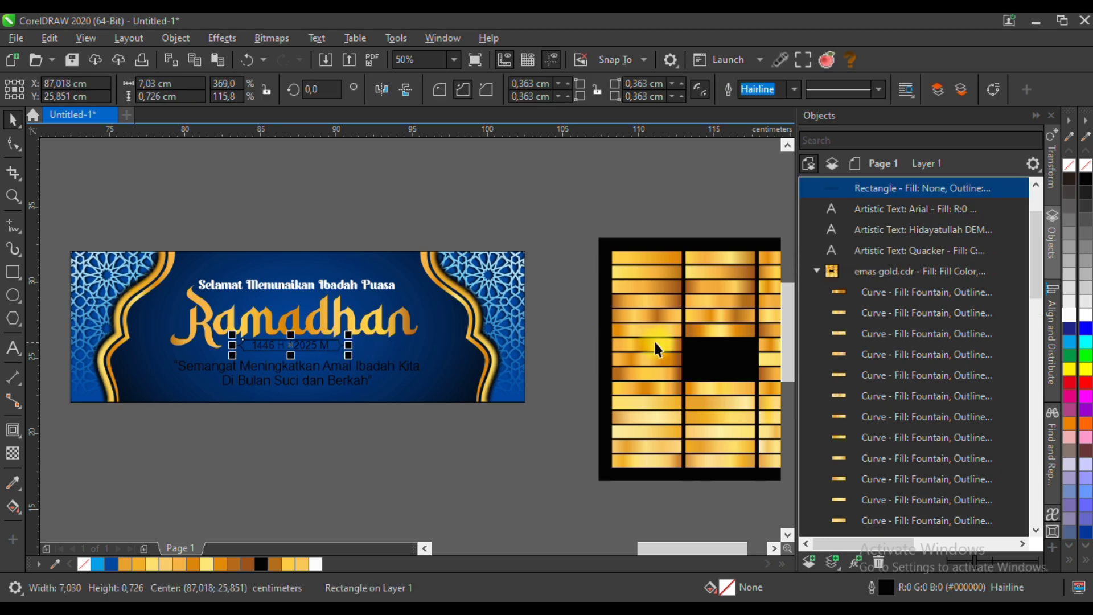
left_click(661, 360, "ctrl")
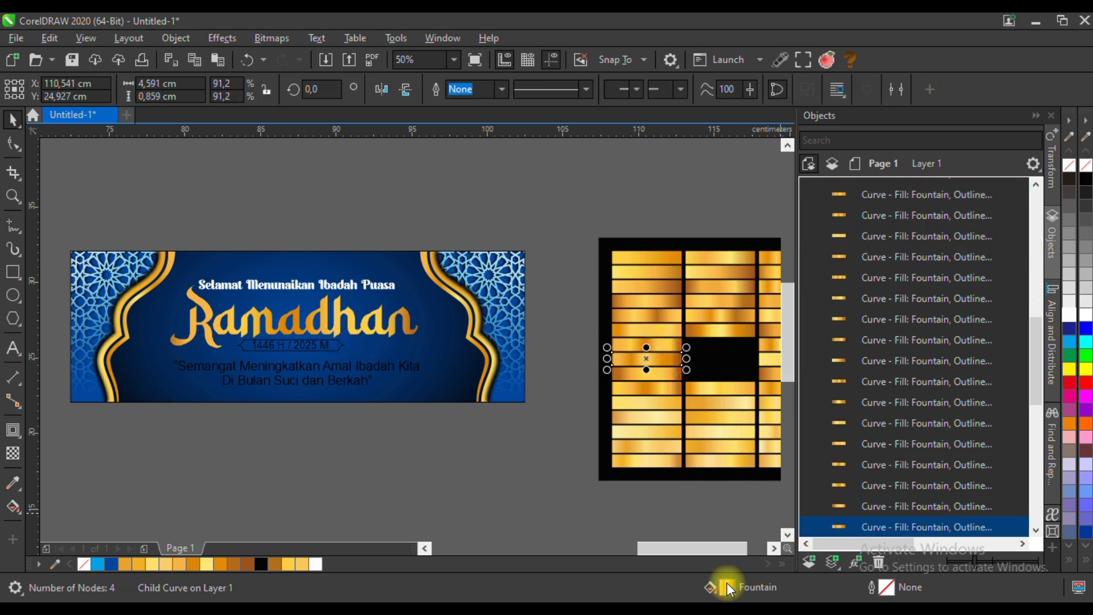
left_click_drag(338, 346, 339, 346)
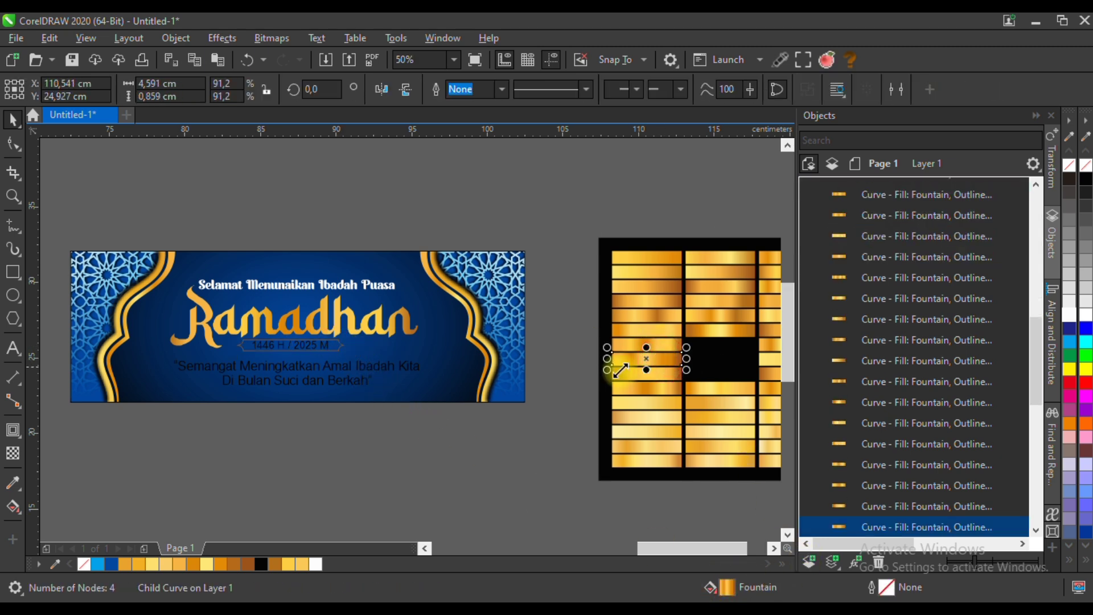
left_click_drag(734, 589, 330, 344)
Step: Remove the outline of the gold scalloped rectangle
scroll(330, 344, "up", 2)
left_click(373, 344)
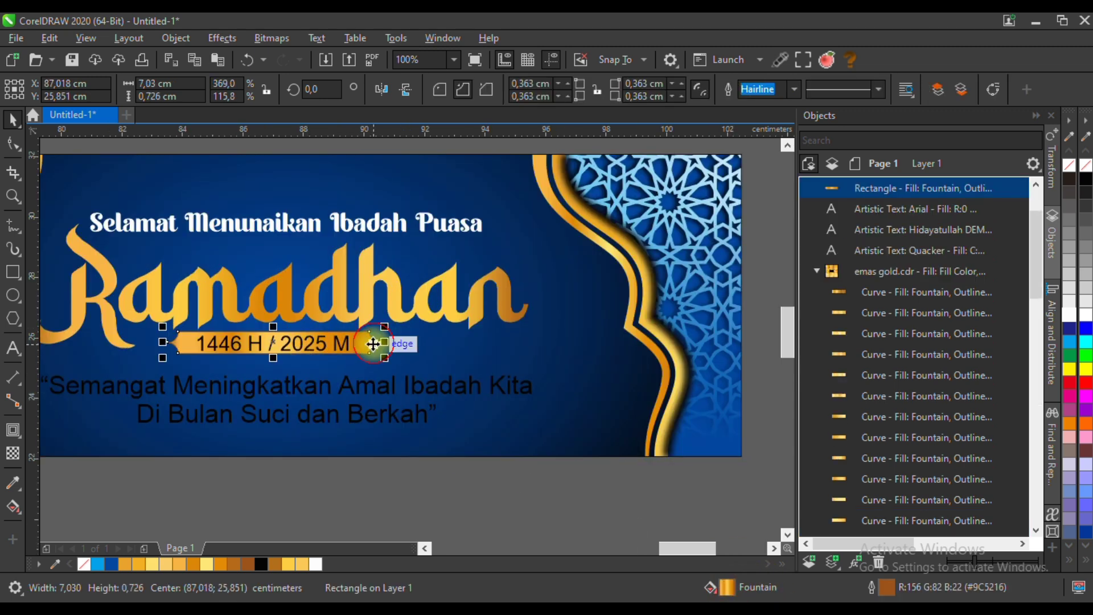
right_click(1085, 168)
scroll(435, 333, "down", 2)
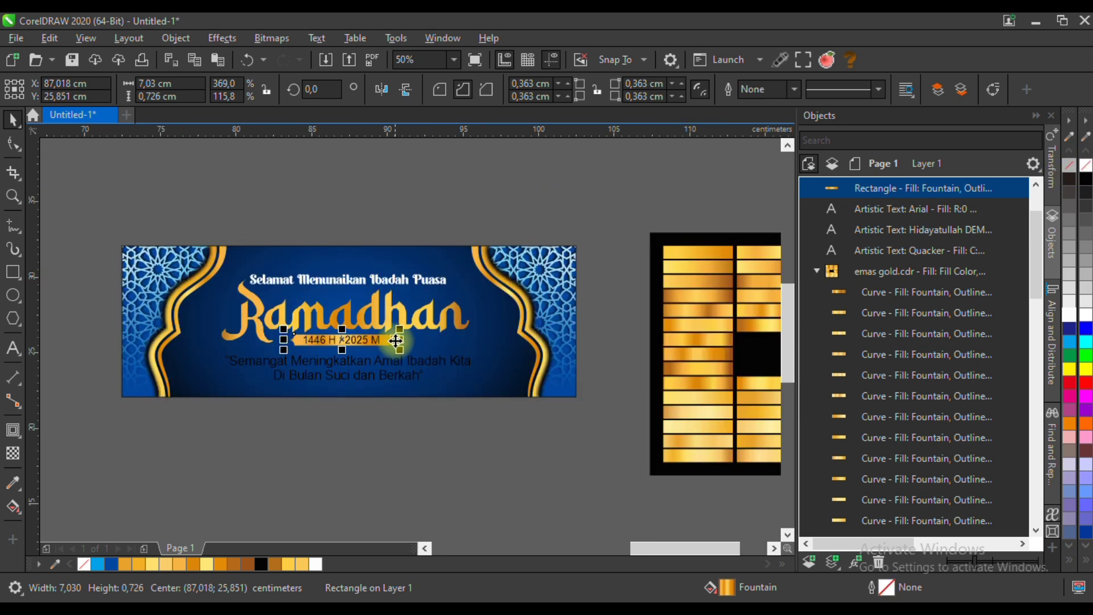
left_click(433, 481)
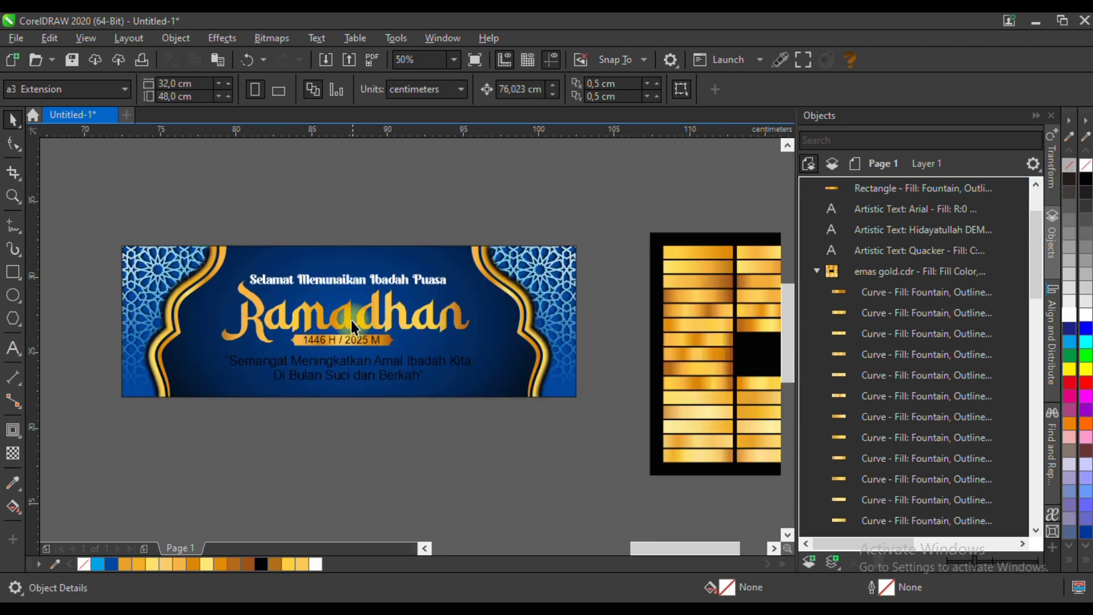
Step: Set the "1446 H / 2025 M" text in bold Square721 BT
scroll(344, 340, "up", 4)
left_click(357, 341)
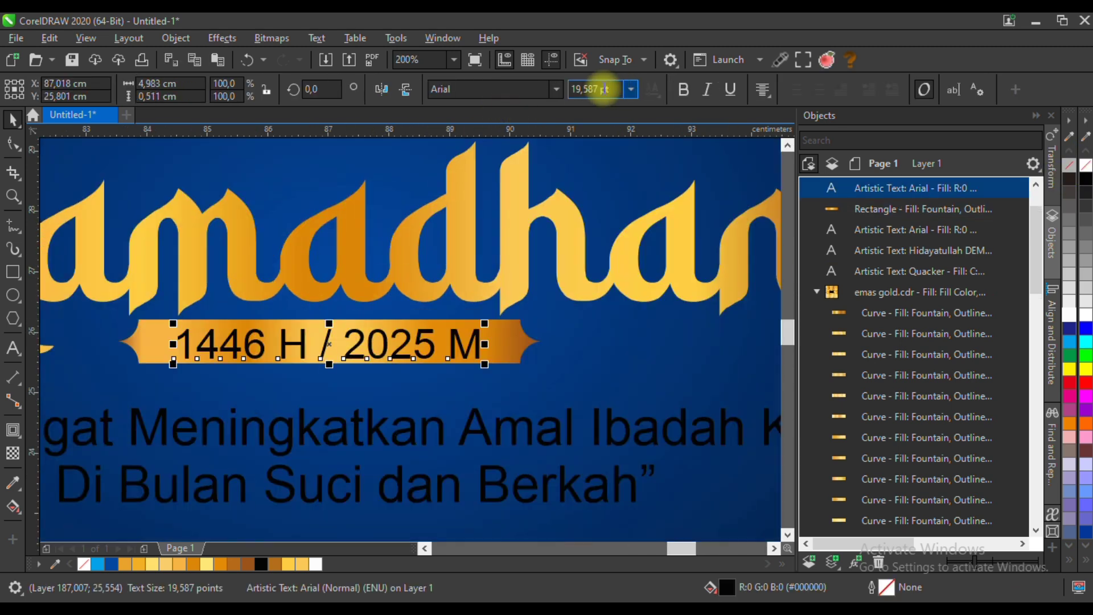
left_click(512, 89)
left_click(512, 89)
type("Square721 BT")
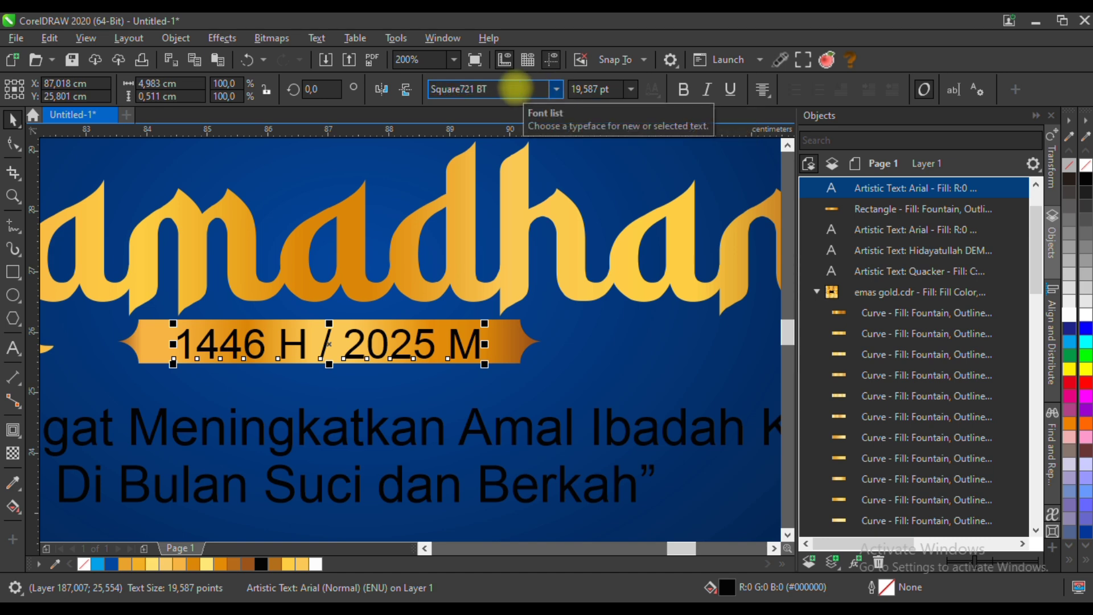
key("Return")
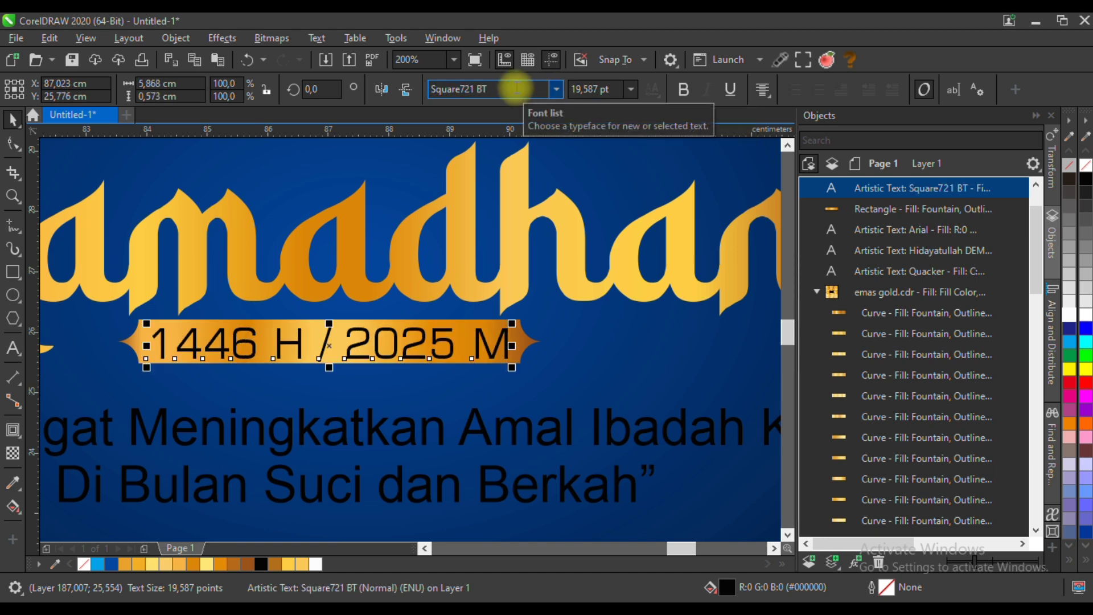
left_click(683, 90)
Step: Enlarge the gold scalloped rectangle to about 8.03 by 0.83 cm and centre the date text on it
left_click(526, 350)
left_click_drag(542, 366, 608, 378)
left_click(512, 336)
left_click(548, 334, "shift")
key("e")
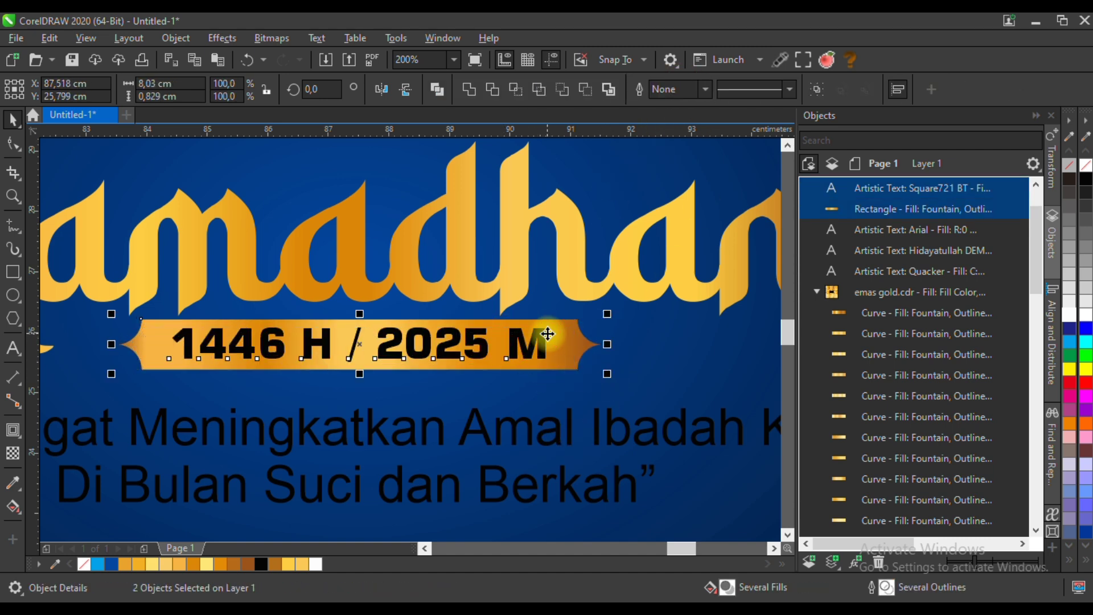
scroll(441, 333, "down", 1)
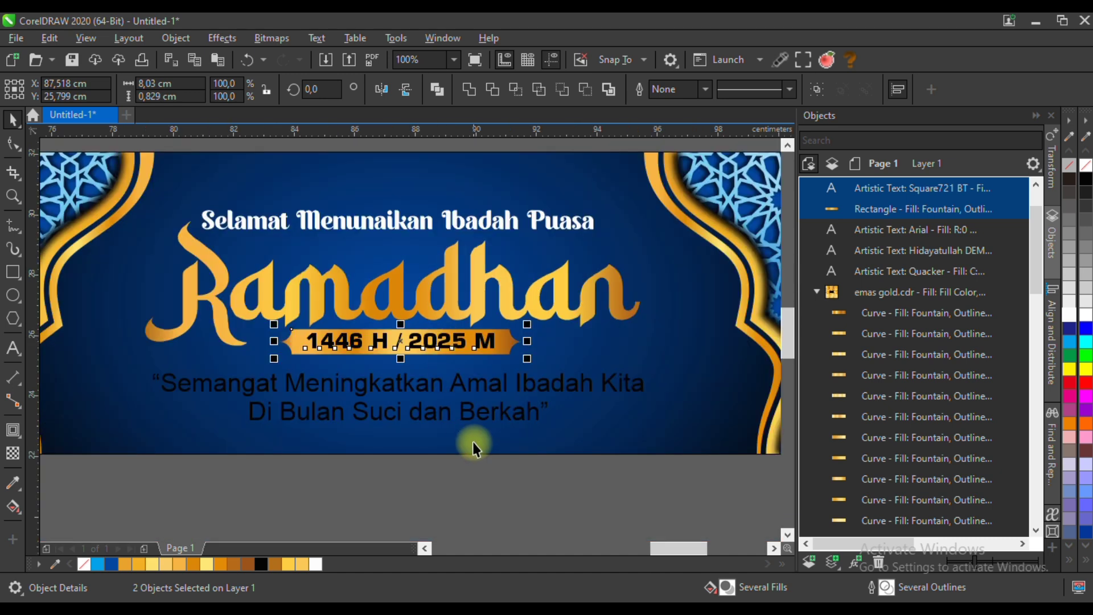
Step: Colour the two-line "Semangat Meningkatkan Amal Ibadah Kita" quote white
left_click(483, 476)
left_click(470, 385)
left_click(1070, 315)
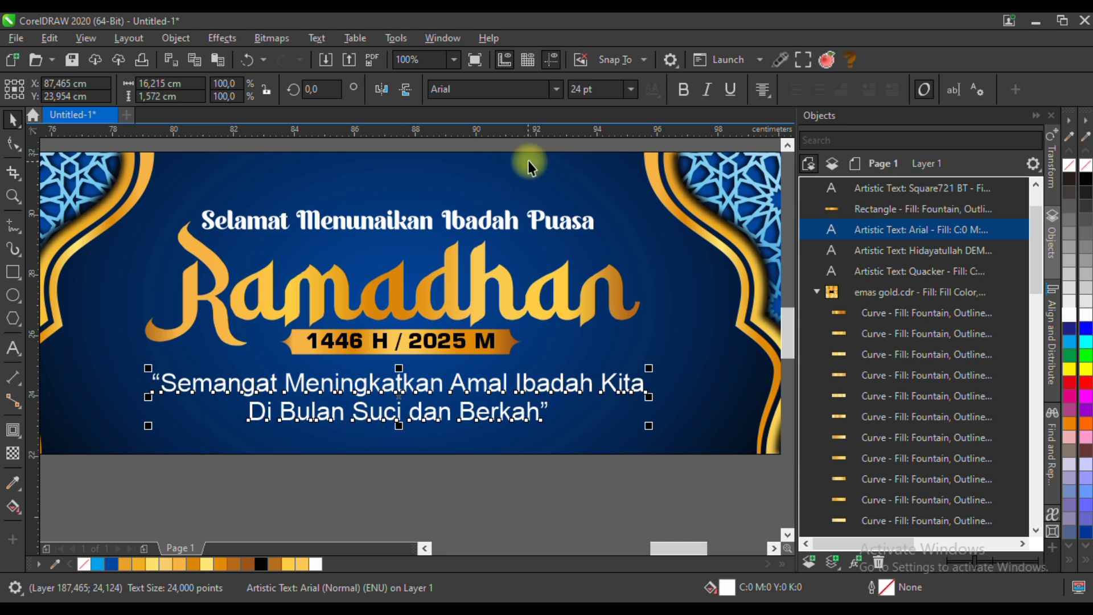
Step: Set the two-line white quote below the date in the Bright DEMO font
left_click(558, 90)
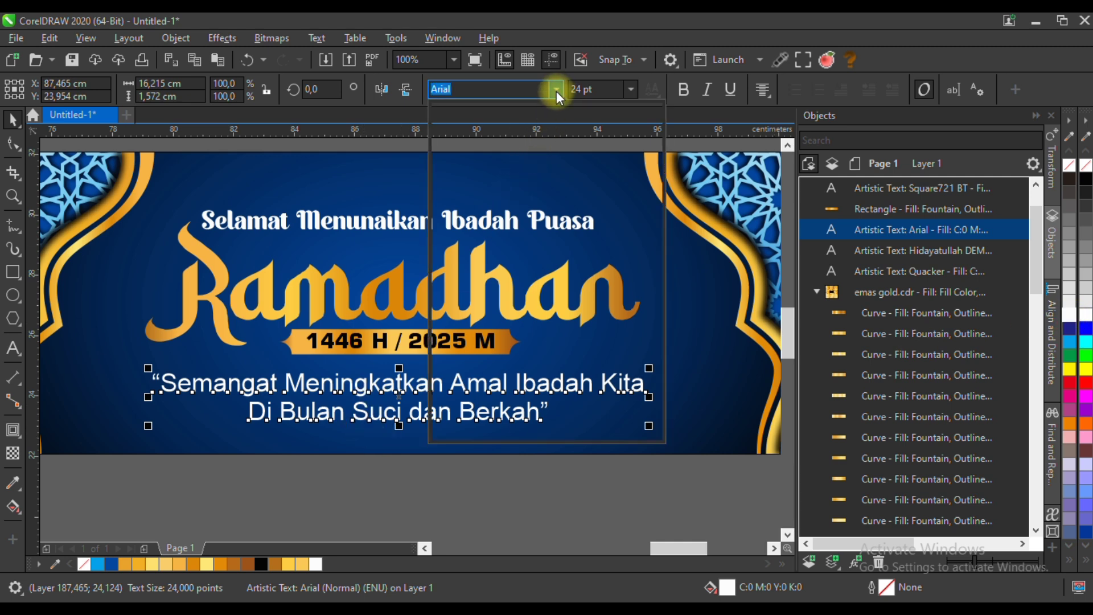
scroll(529, 296, "down", 3)
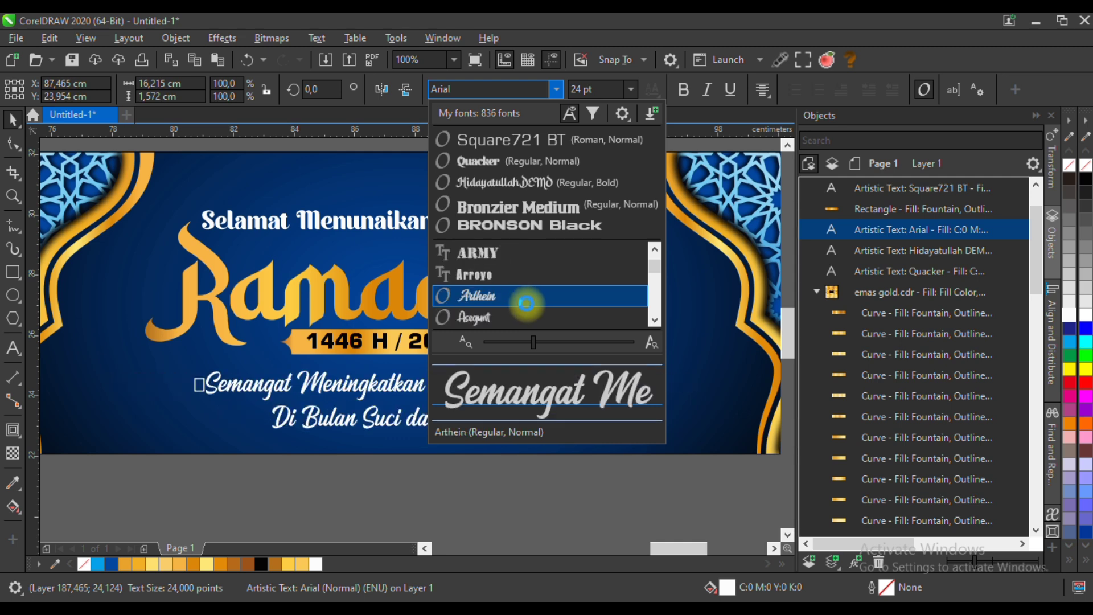
scroll(526, 303, "down", 2)
scroll(513, 292, "down", 5)
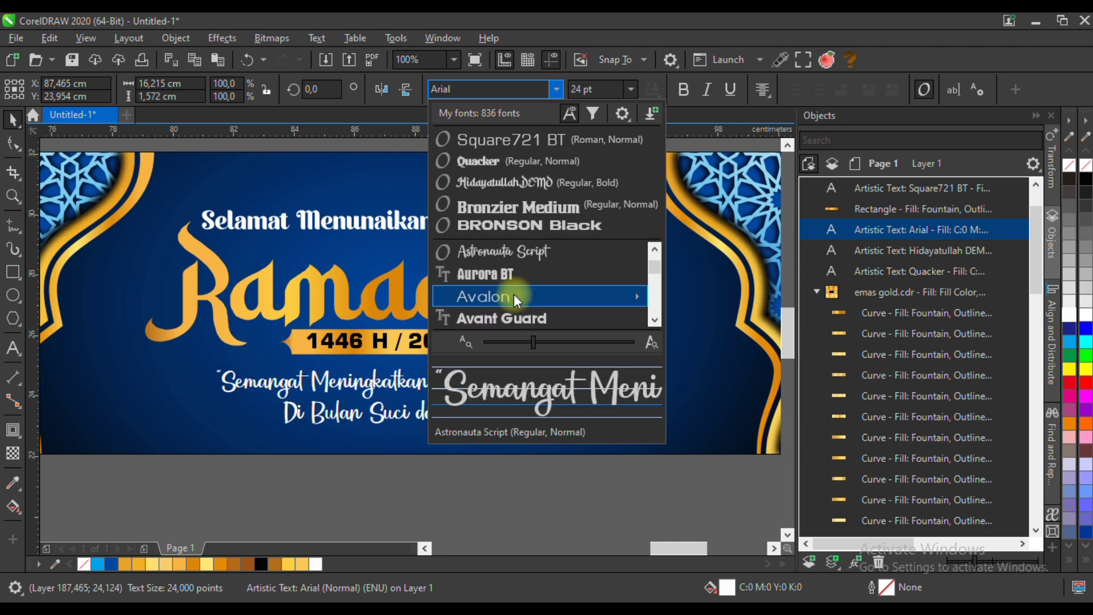
scroll(494, 279, "down", 2)
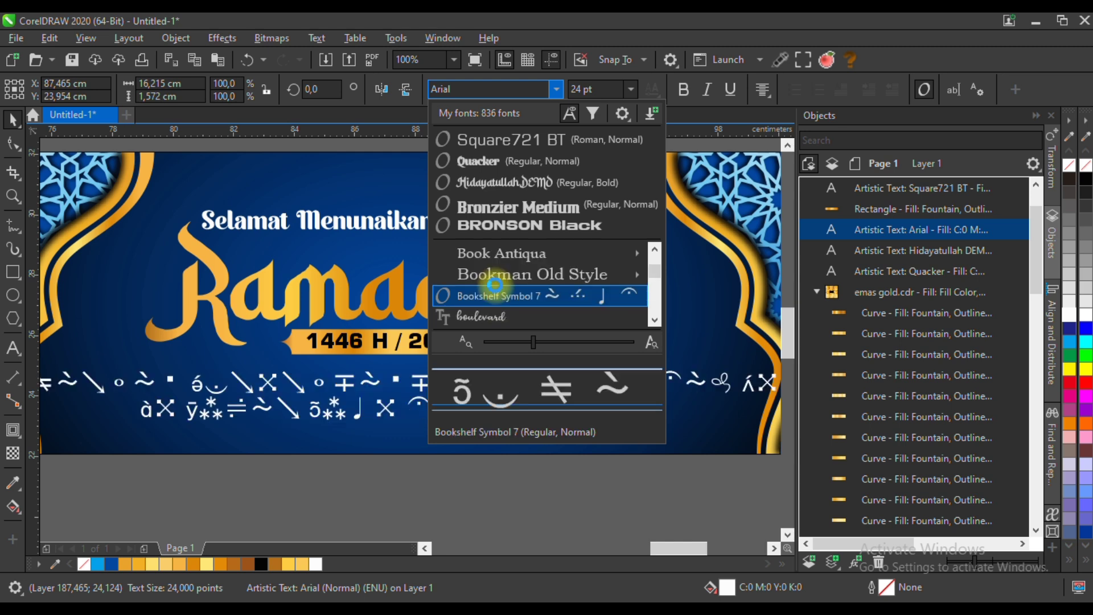
scroll(494, 283, "down", 4)
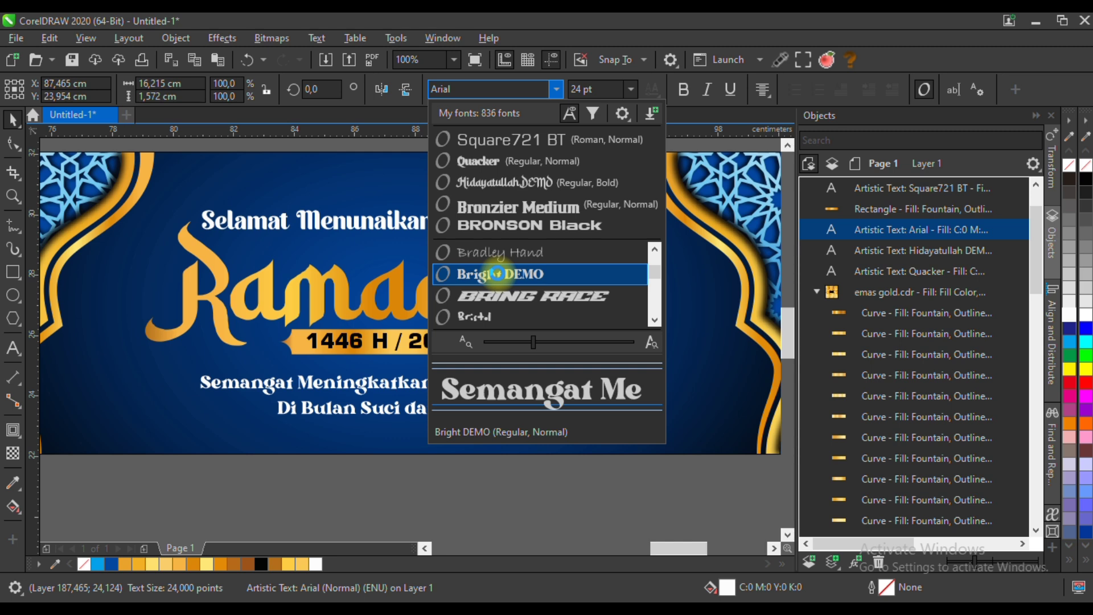
left_click(497, 273)
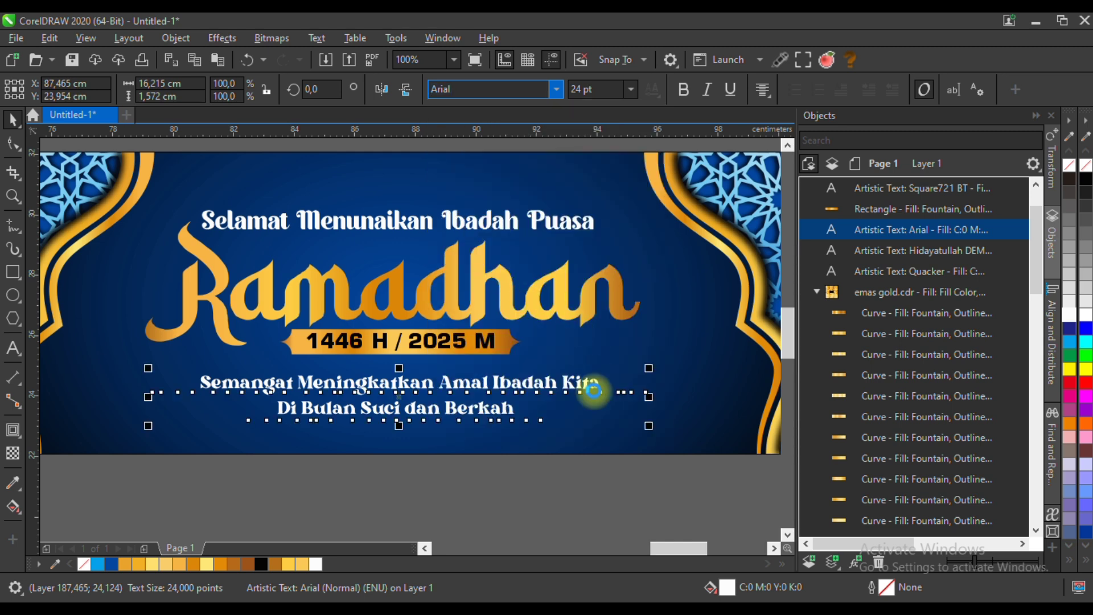
Step: Enlarge the quote to about 15.79 by 1.56 cm and shift it slightly to centre it beneath the date text
left_click_drag(612, 422, 643, 438)
scroll(373, 396, "up", 5)
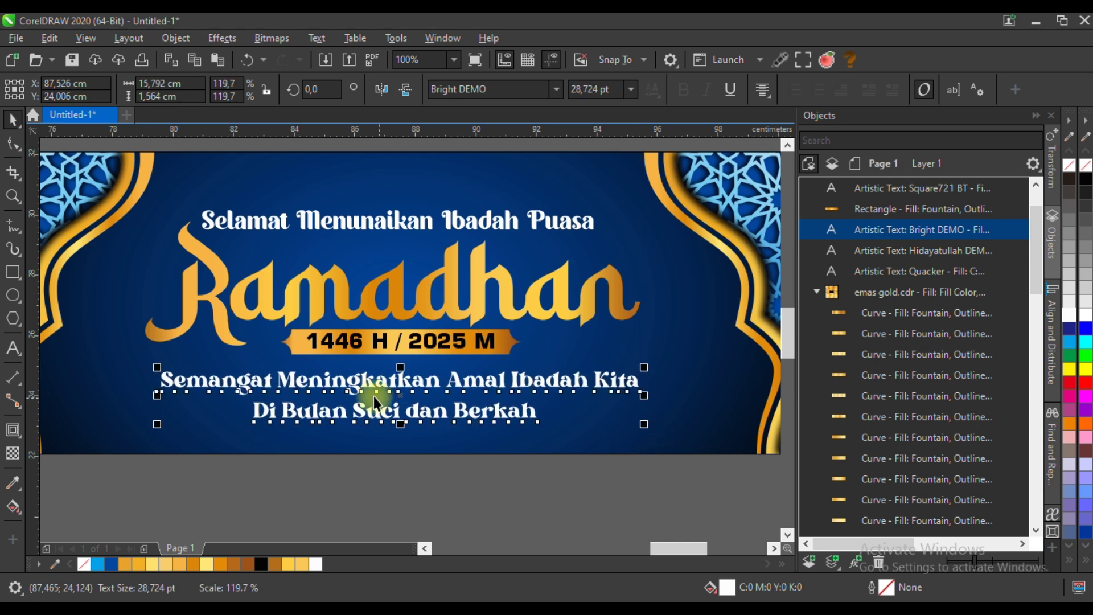
left_click_drag(426, 321, 446, 344)
scroll(446, 343, "down", 5)
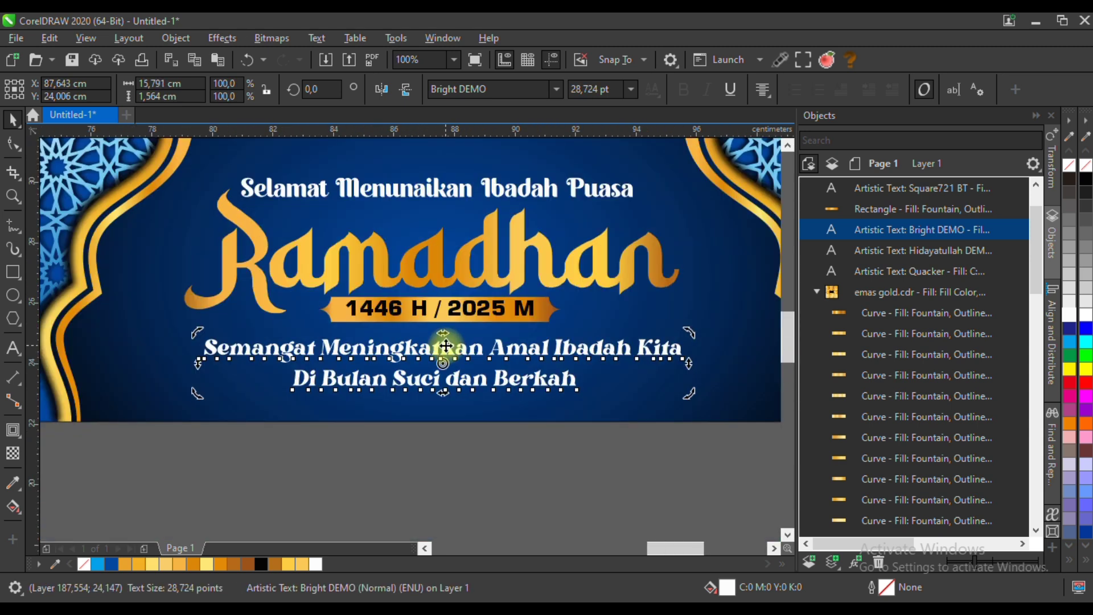
left_click(464, 434)
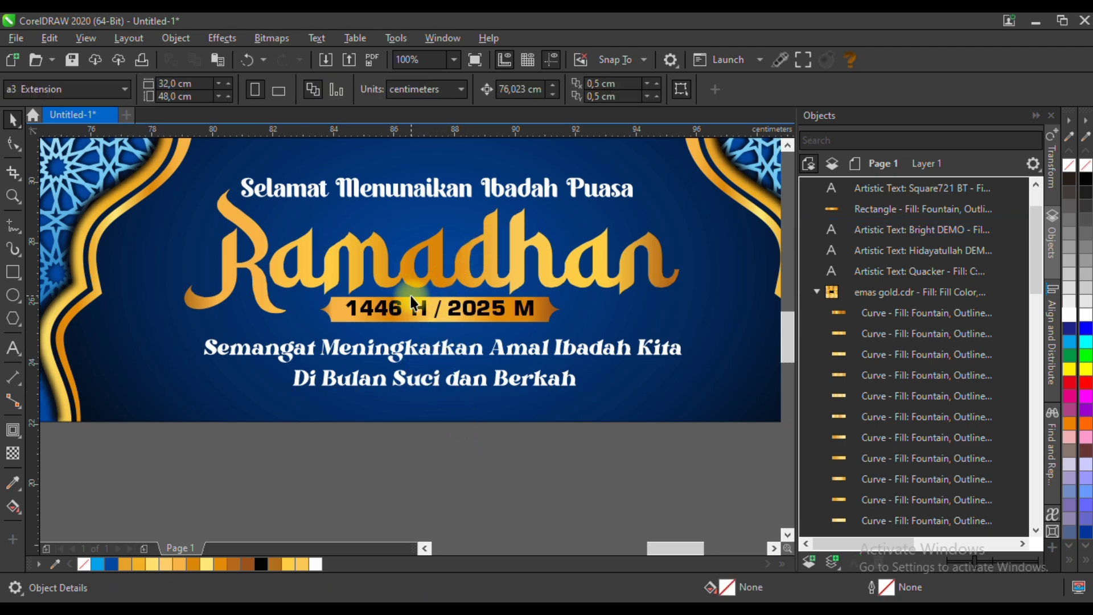
scroll(490, 237, "down", 2)
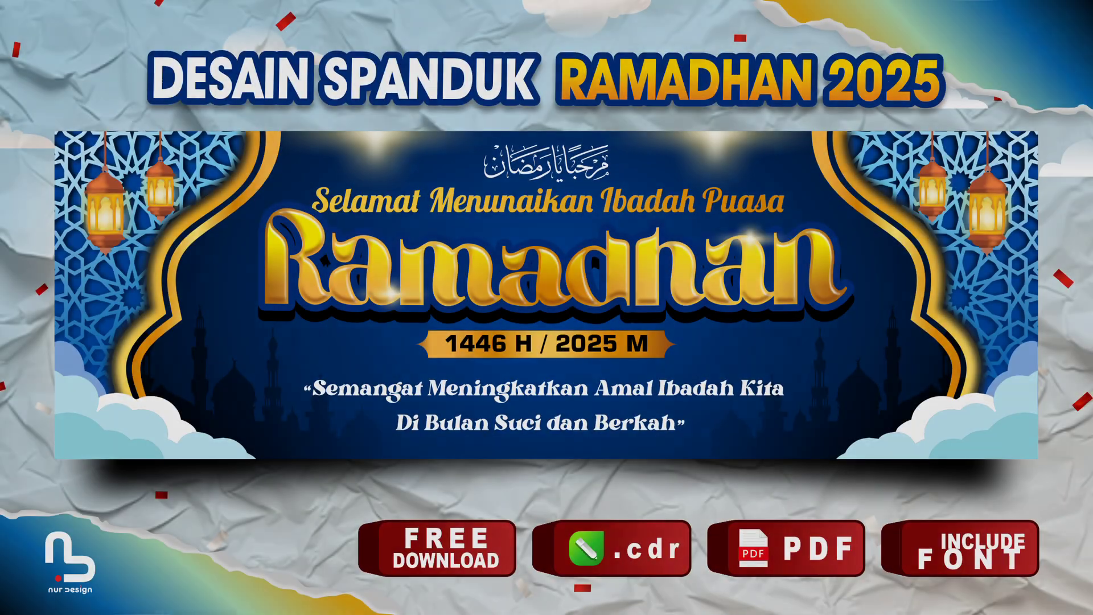